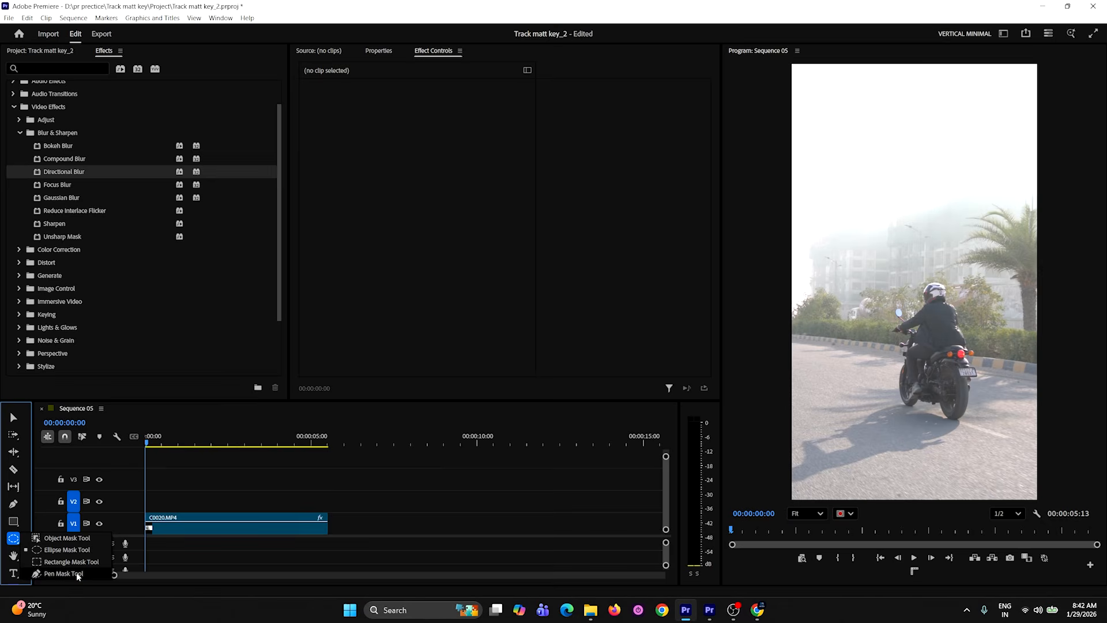
Step: Switch to the Premiere Pro 2025 window with the Track matt key project and apply Directional Blur to the C0020.MP4 clip
{"action": "left_click", "coordinate": [709, 613]}
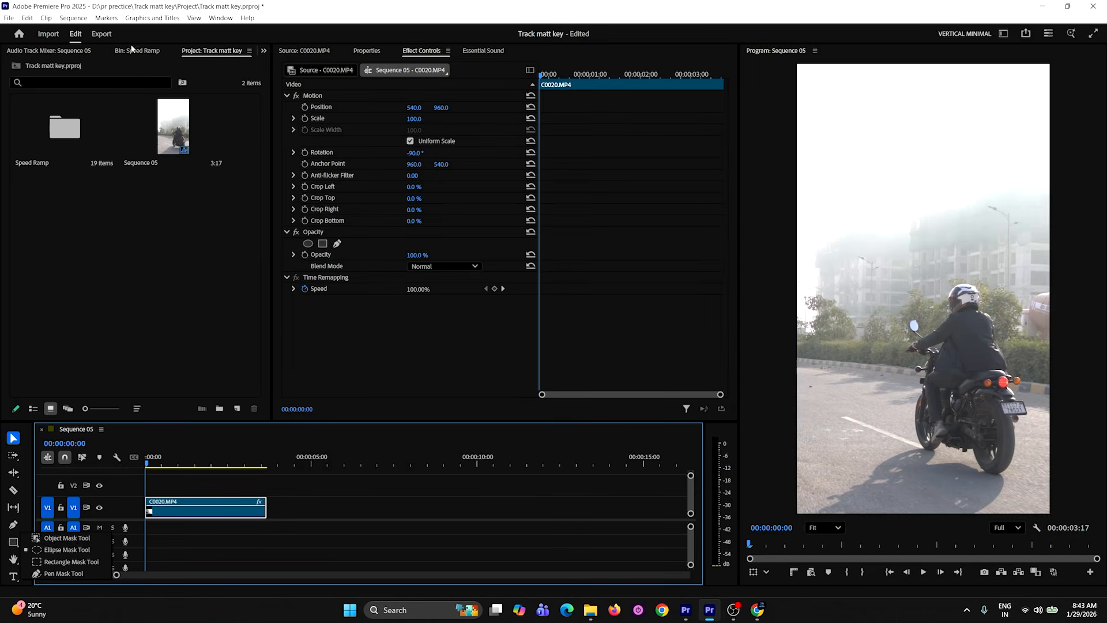
{"action": "left_click", "coordinate": [262, 50]}
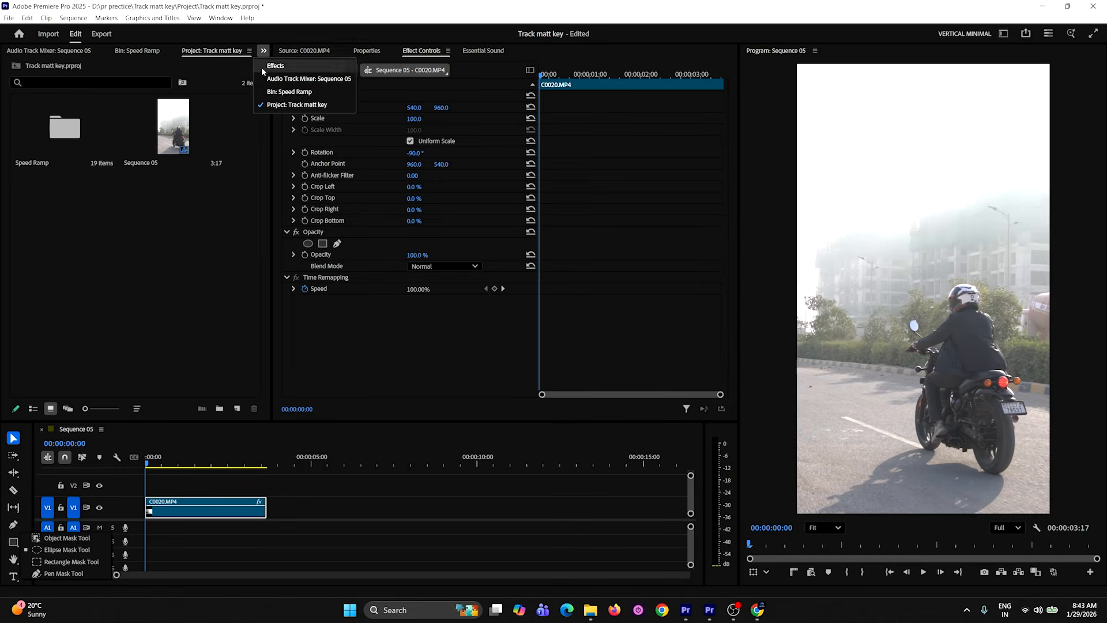
{"action": "left_click", "coordinate": [279, 68]}
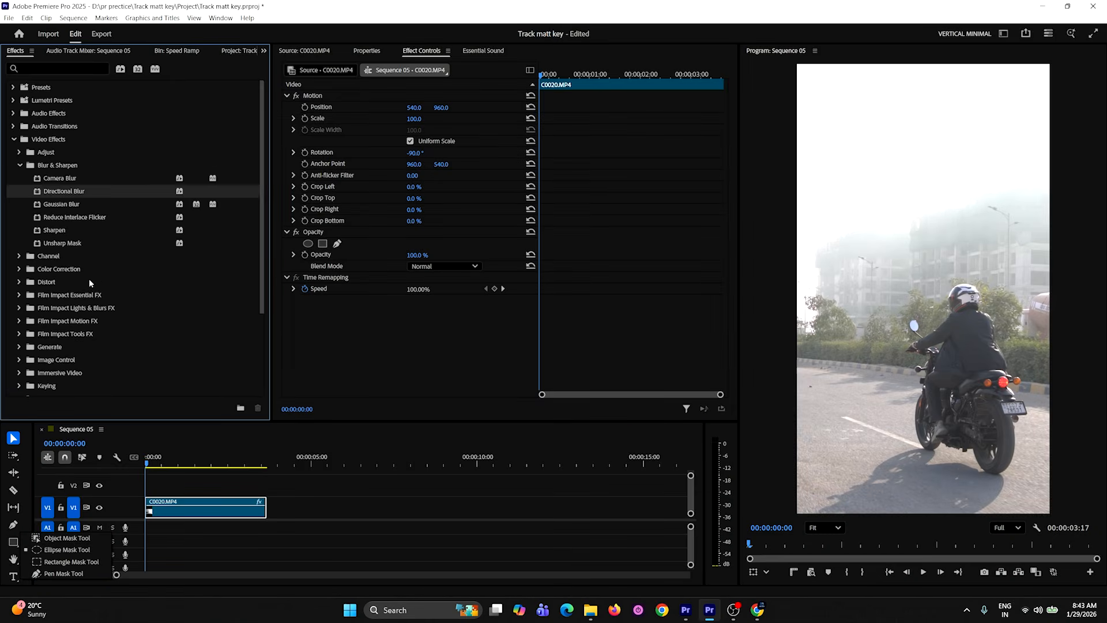
{"action": "double_click", "coordinate": [54, 191]}
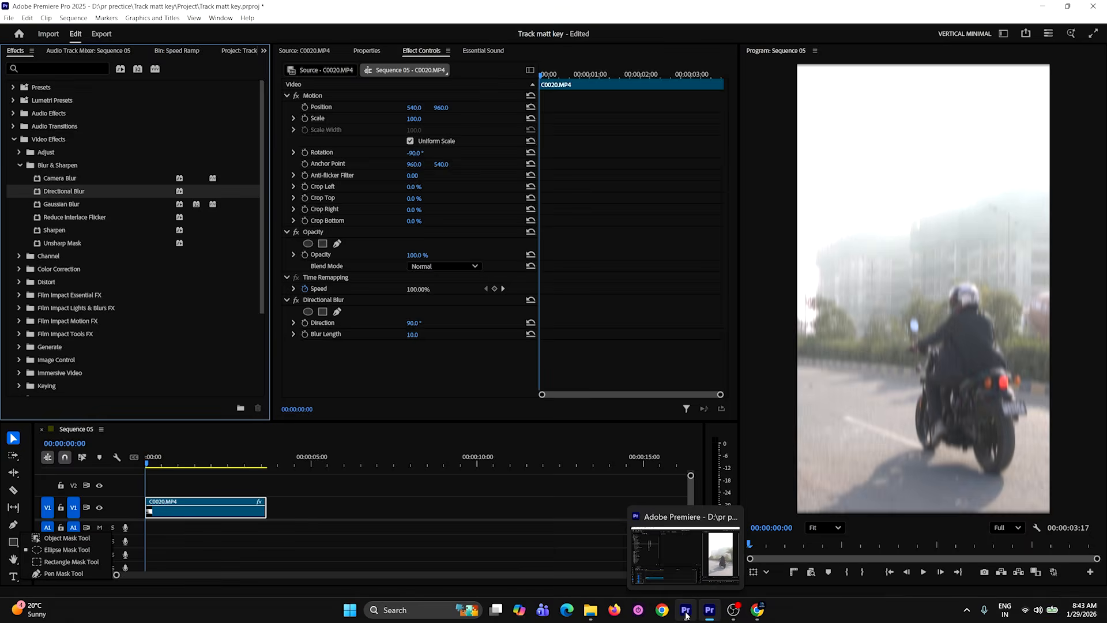
Step: Switch to the Track matt key_2 project window and apply Directional Blur to its C0020.MP4 clip
{"action": "left_click", "coordinate": [685, 615]}
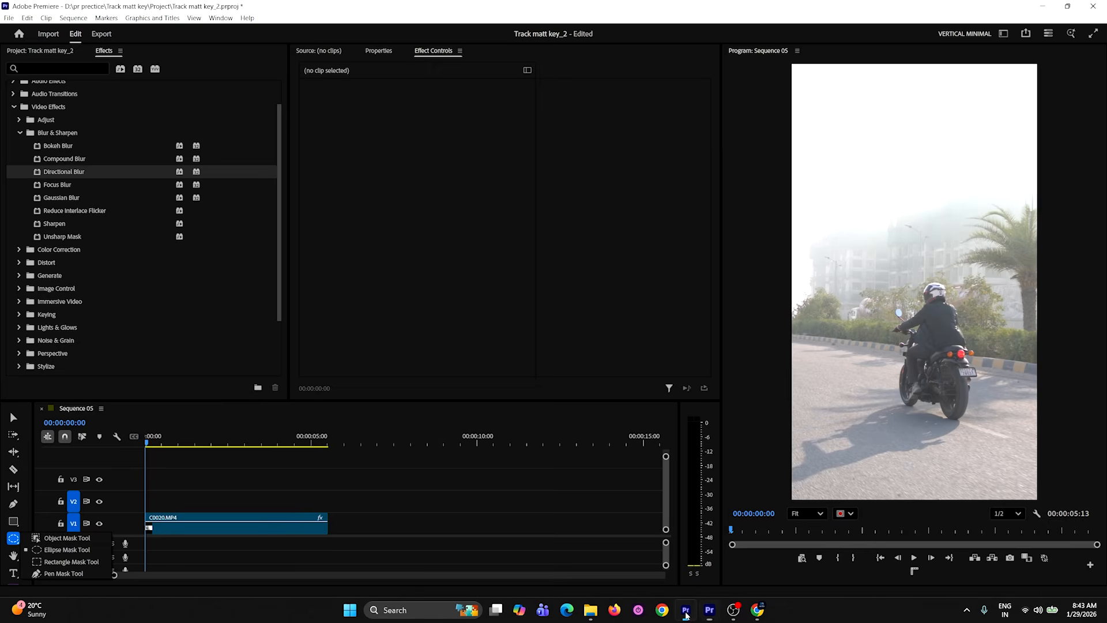
{"action": "left_click", "coordinate": [256, 526]}
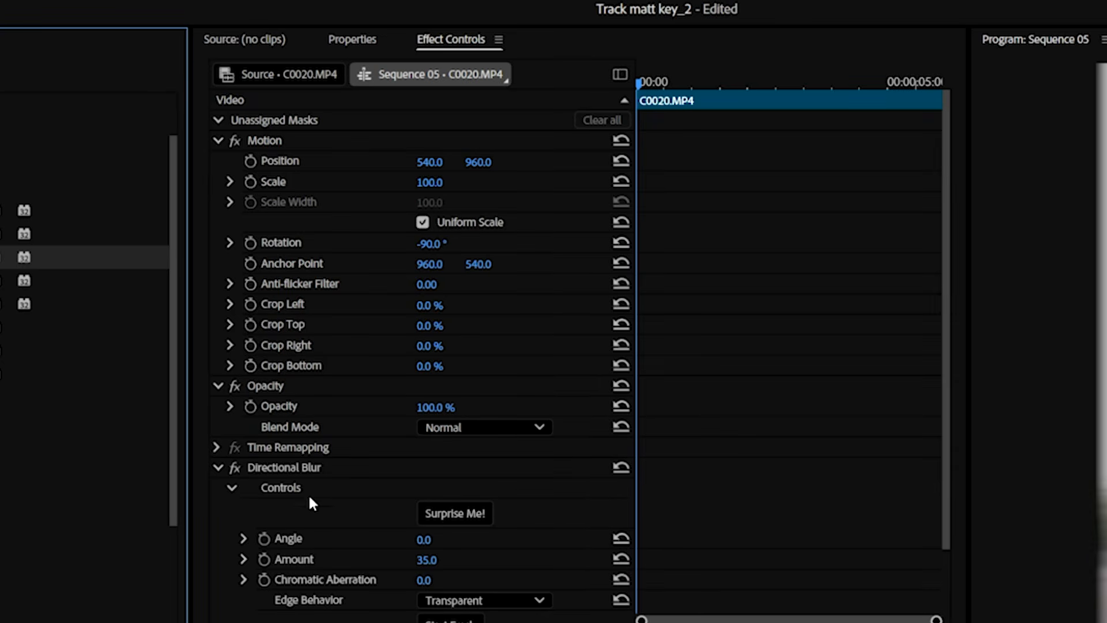
{"action": "scroll", "coordinate": [323, 520], "scroll_direction": "down", "scroll_amount": 1}
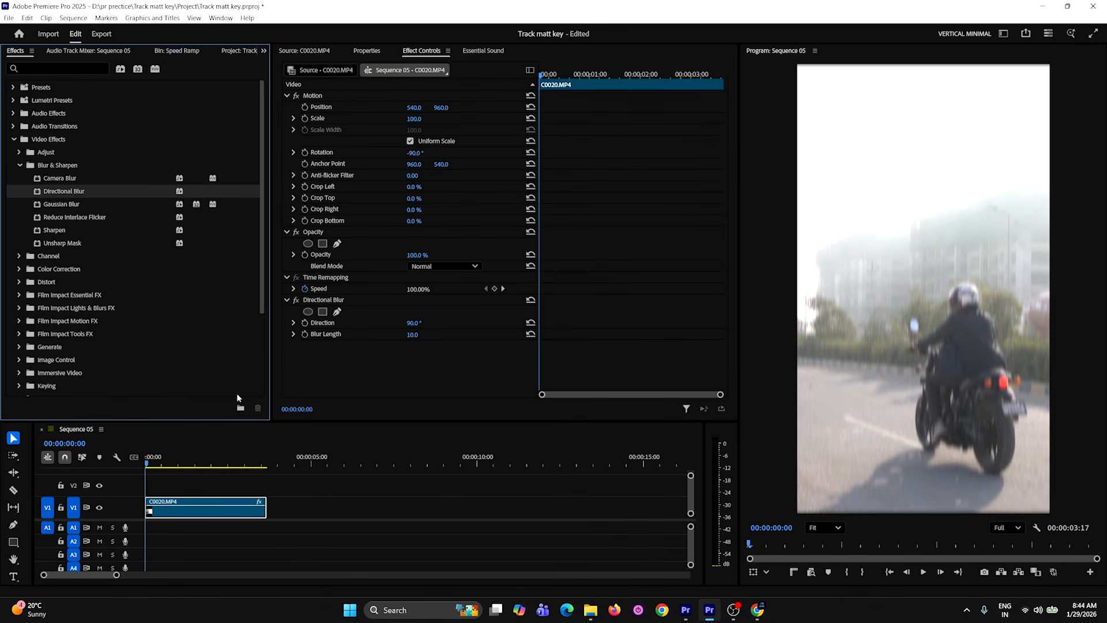
Step: In the Track matt key project, add an ellipse mask to the clip's Directional Blur and position it over the rider's helmet and shoulders
{"action": "left_click", "coordinate": [201, 486]}
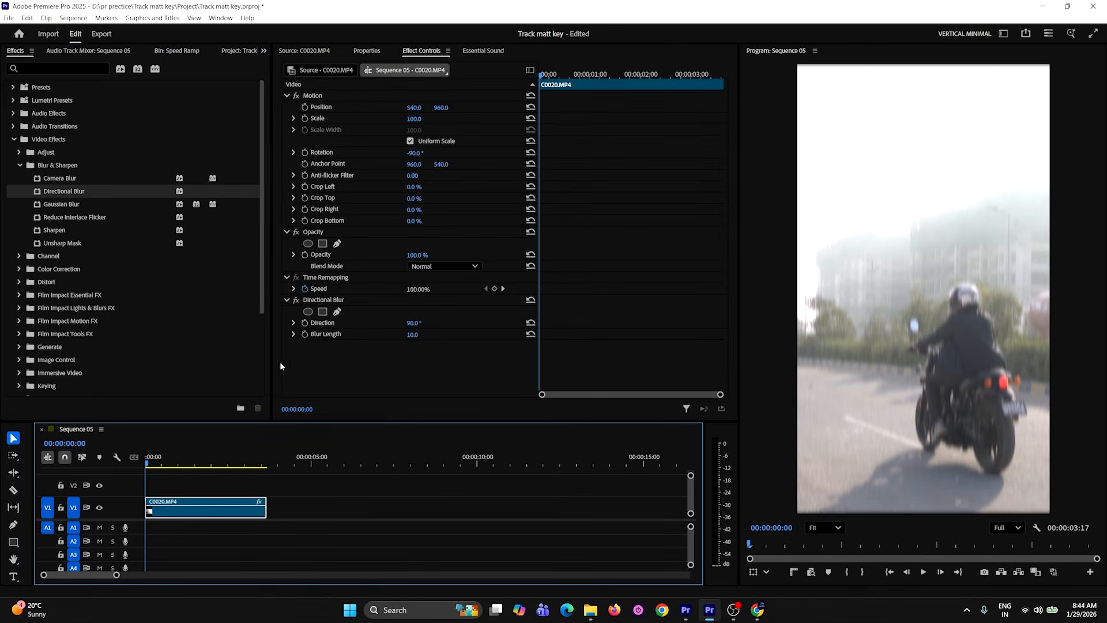
{"action": "left_click", "coordinate": [308, 312]}
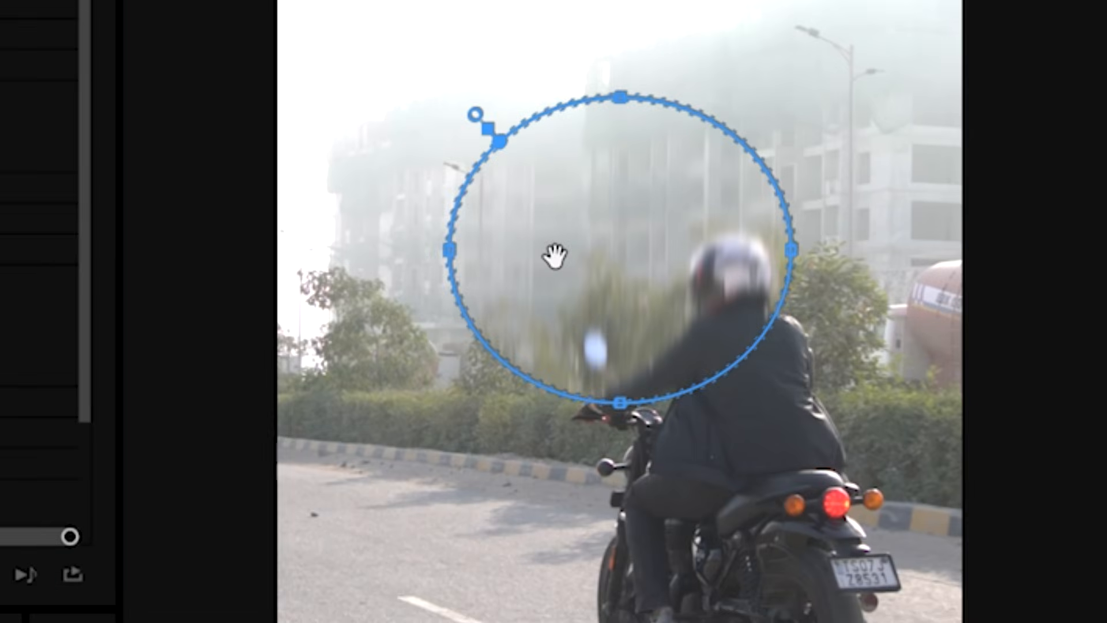
{"action": "left_click_drag", "start_coordinate": [899, 290], "coordinate": [958, 273]}
{"action": "left_click_drag", "start_coordinate": [714, 209], "coordinate": [648, 261]}
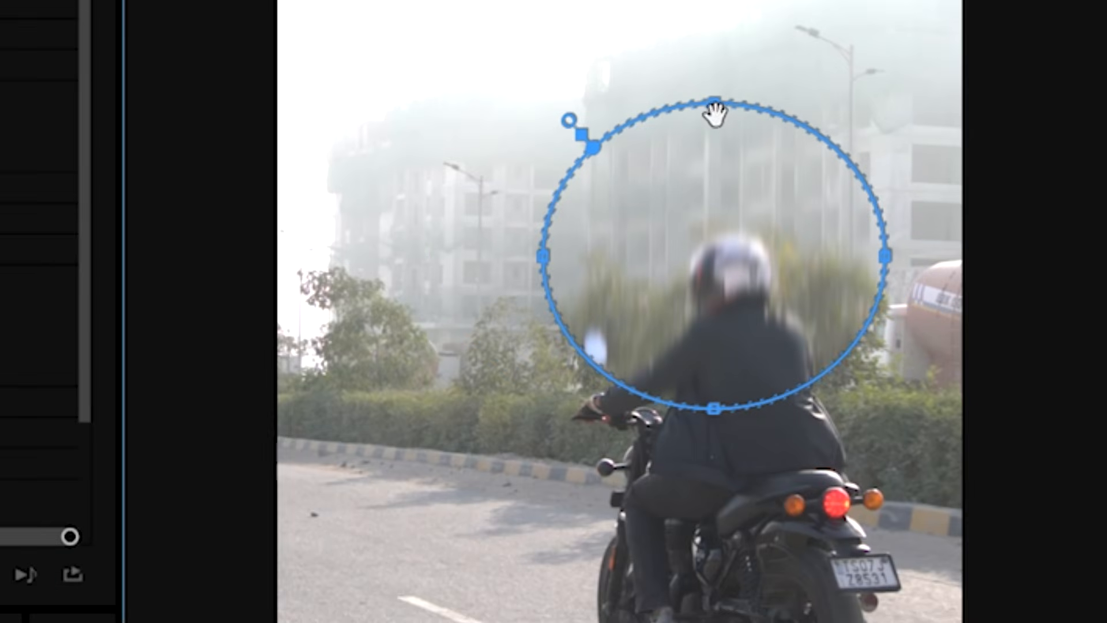
Step: Reshape the blur mask by lowering its top point and adding and removing an extra point on the upper-right edge
{"action": "mouse_move", "coordinate": [719, 102]}
{"action": "left_mouse_down"}
{"action": "mouse_move", "coordinate": [718, 203]}
{"action": "mouse_move", "coordinate": [716, 115]}
{"action": "left_mouse_up"}
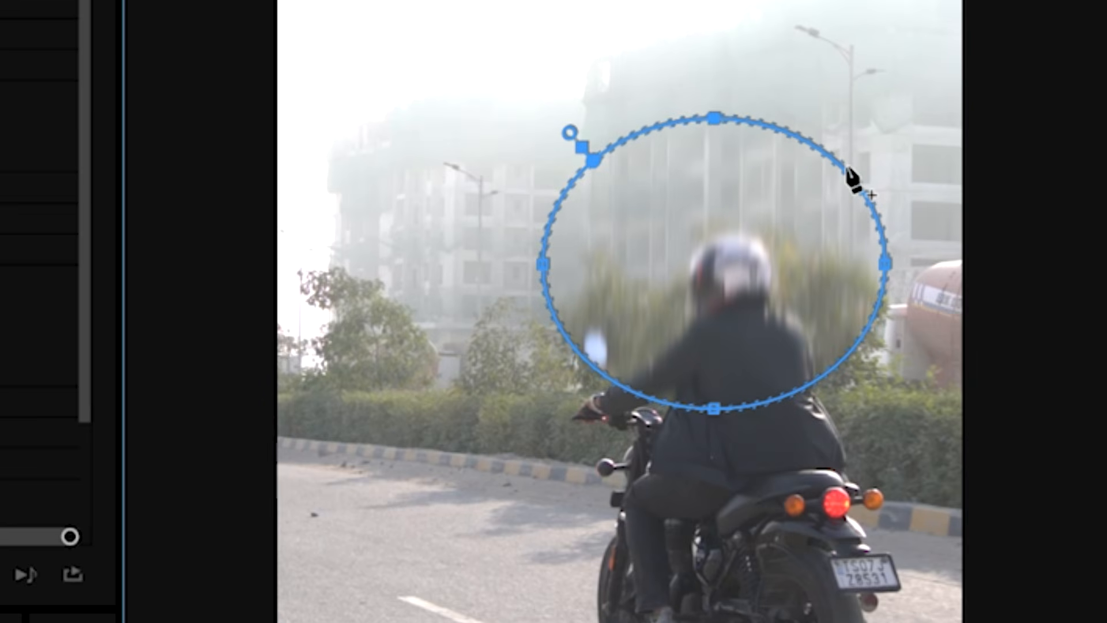
{"action": "mouse_move", "coordinate": [847, 170]}
{"action": "left_mouse_down"}
{"action": "mouse_move", "coordinate": [807, 203]}
{"action": "mouse_move", "coordinate": [840, 163]}
{"action": "left_mouse_up"}
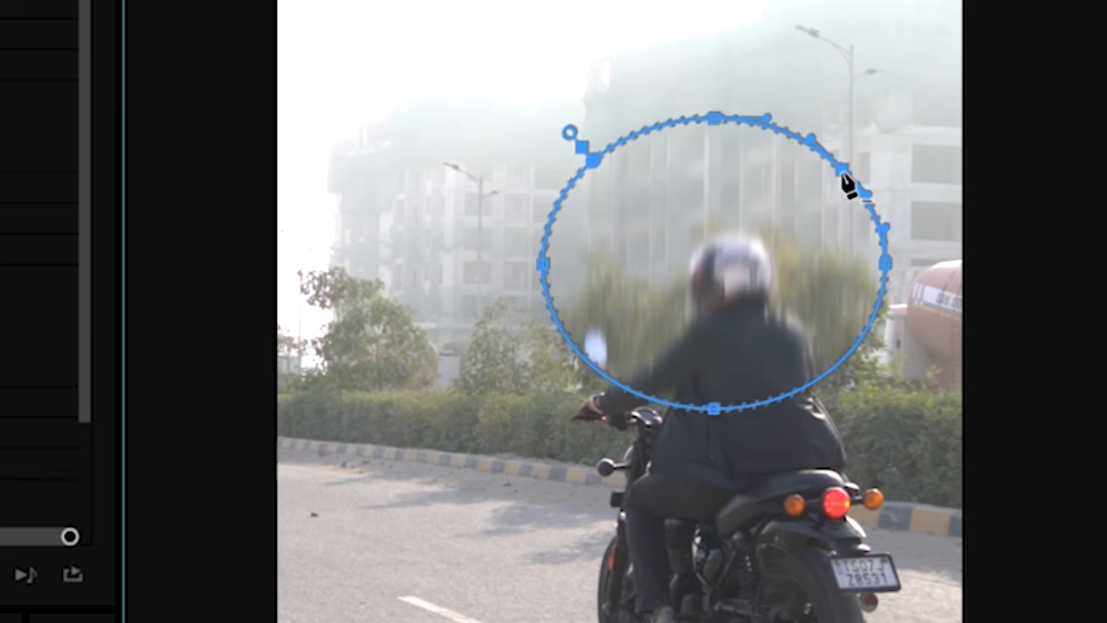
{"action": "left_click", "coordinate": [841, 169], "text": "ctrl"}
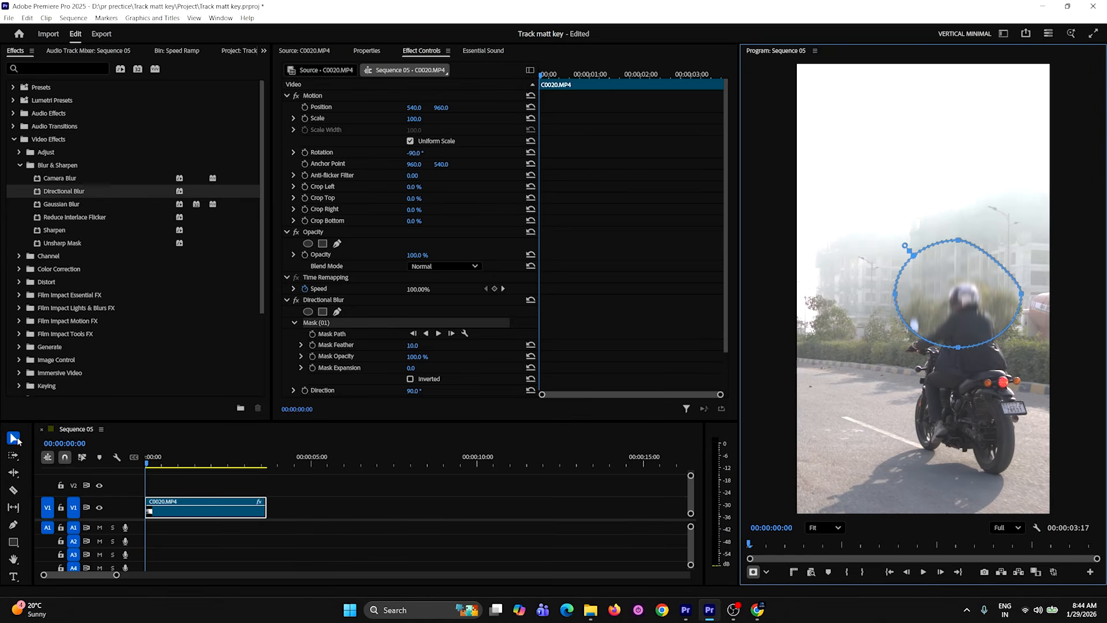
{"action": "left_click", "coordinate": [1000, 266]}
{"action": "left_click", "coordinate": [1000, 266], "text": "ctrl"}
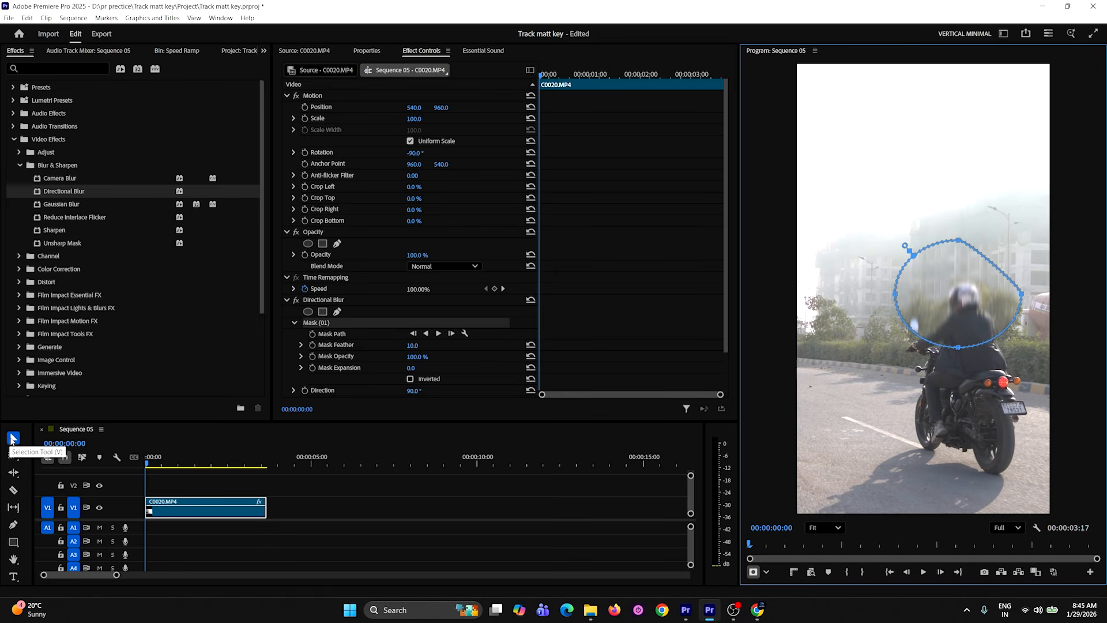
Step: Switch to the Track matt key_2 project window, choose the Ellipse Mask tool and select Unassigned Masks in the clip's effect settings
{"action": "left_click", "coordinate": [680, 614]}
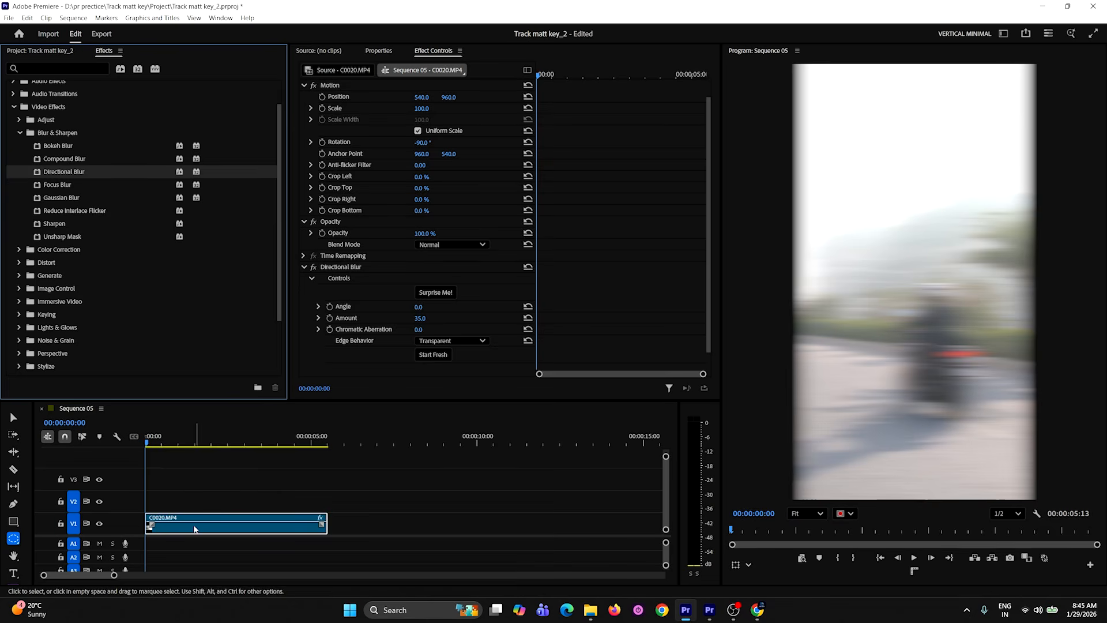
{"action": "scroll", "coordinate": [364, 291], "scroll_direction": "up", "scroll_amount": 1}
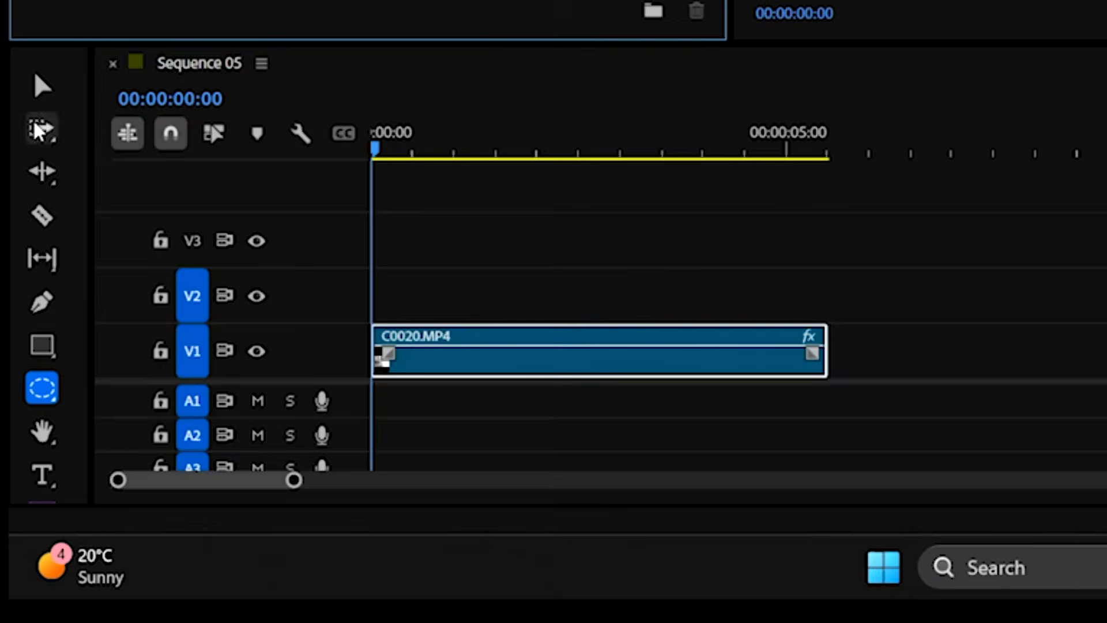
{"action": "left_click", "coordinate": [39, 390]}
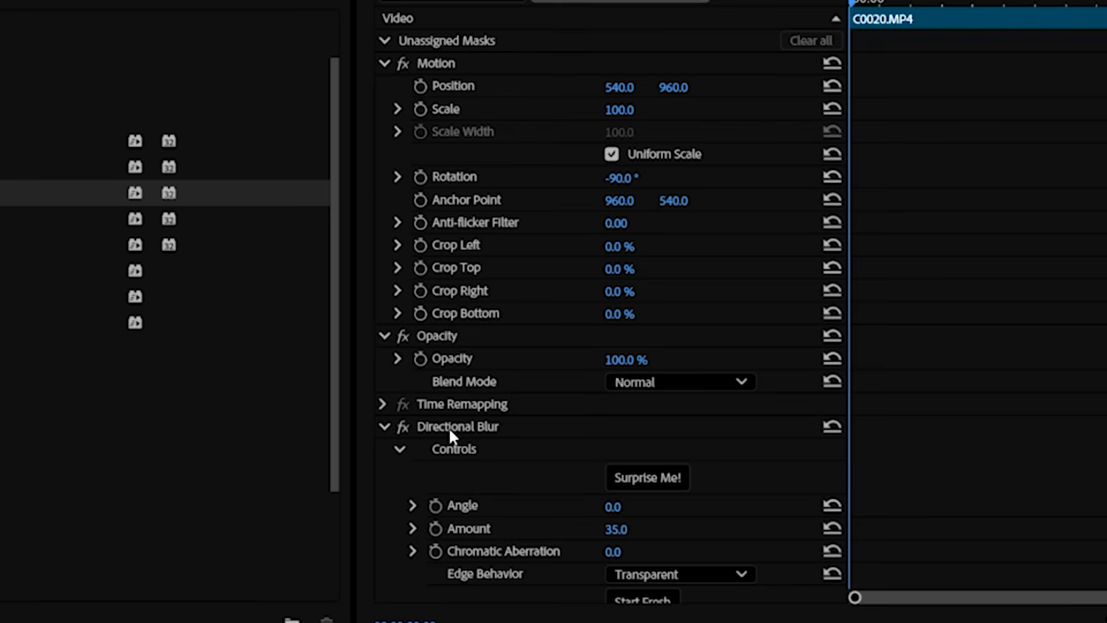
{"action": "left_click", "coordinate": [448, 42]}
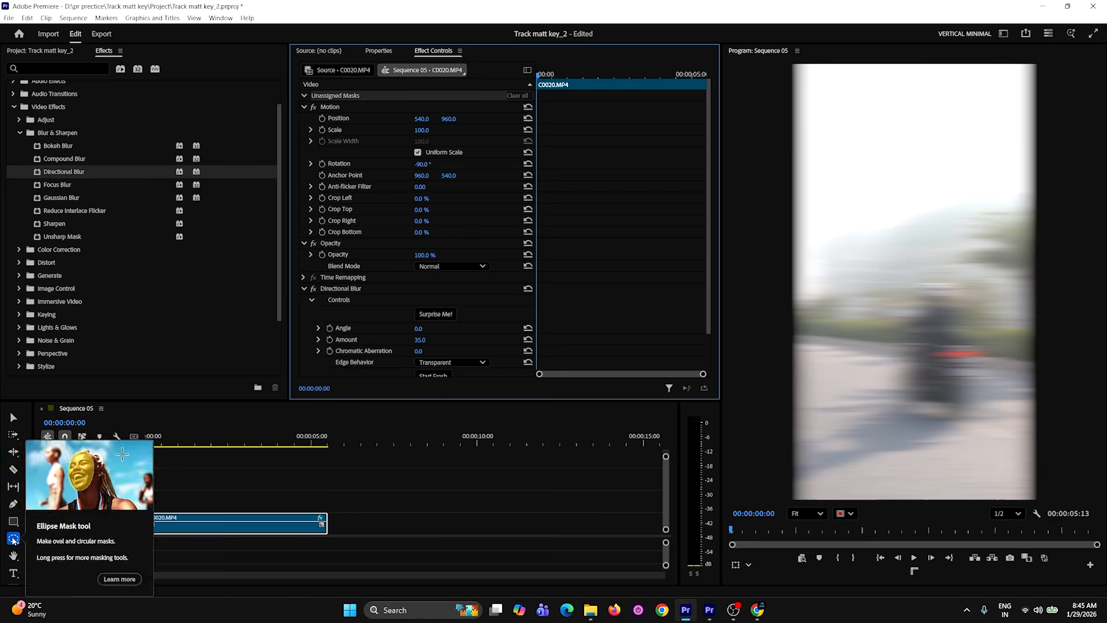
Step: Draw an ellipse mask over the motorcycle rider and select it under Unassigned Masks
{"action": "left_click", "coordinate": [14, 538]}
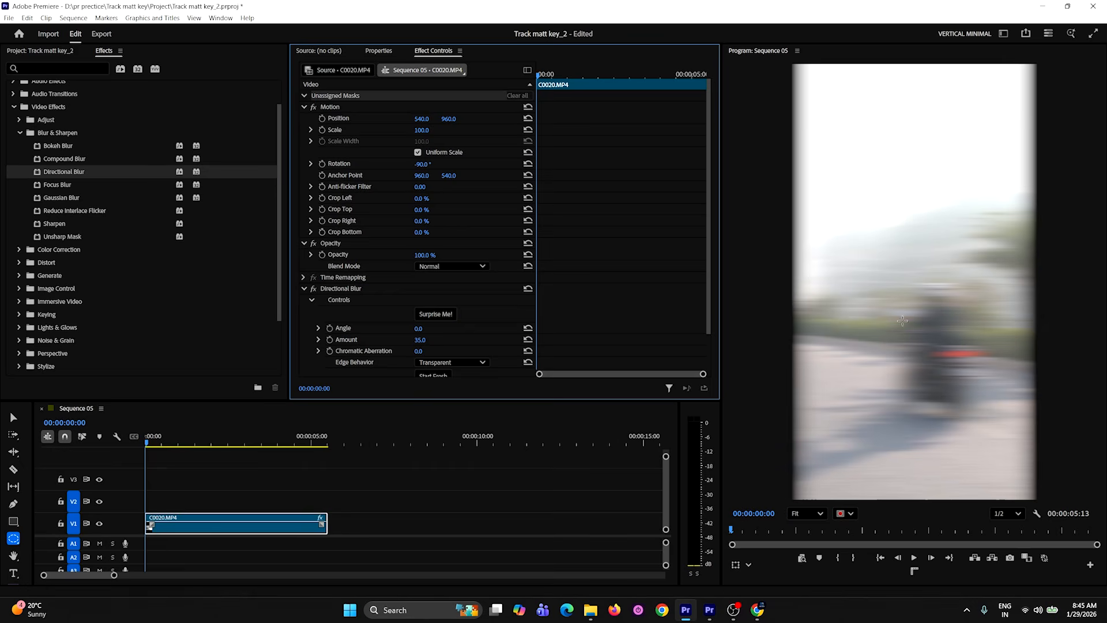
{"action": "left_click_drag", "start_coordinate": [883, 265], "coordinate": [998, 366]}
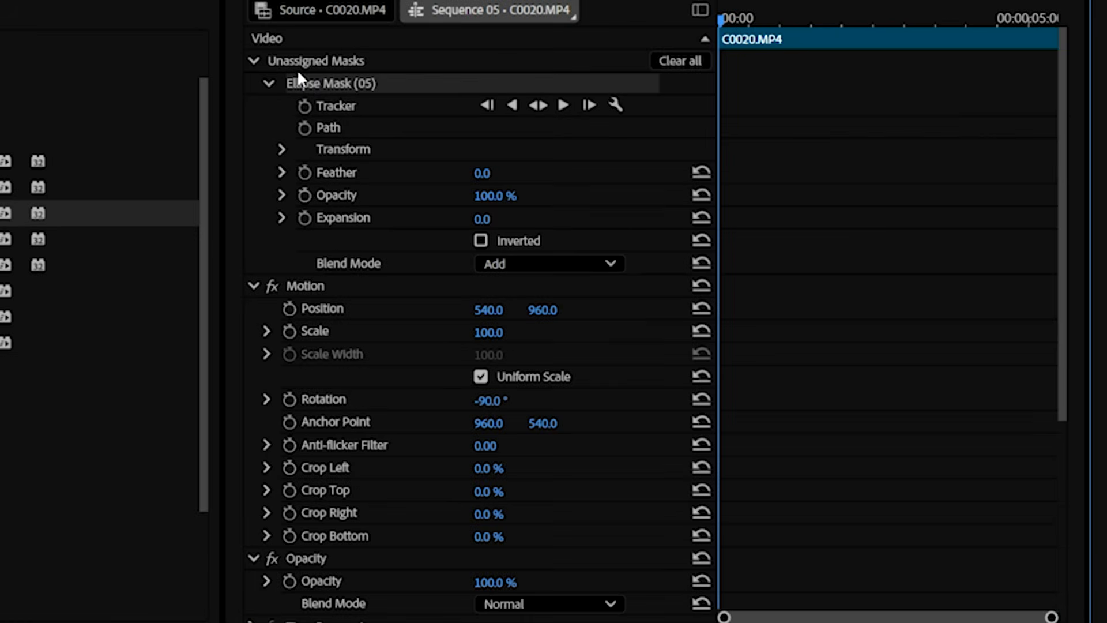
{"action": "left_click", "coordinate": [312, 79]}
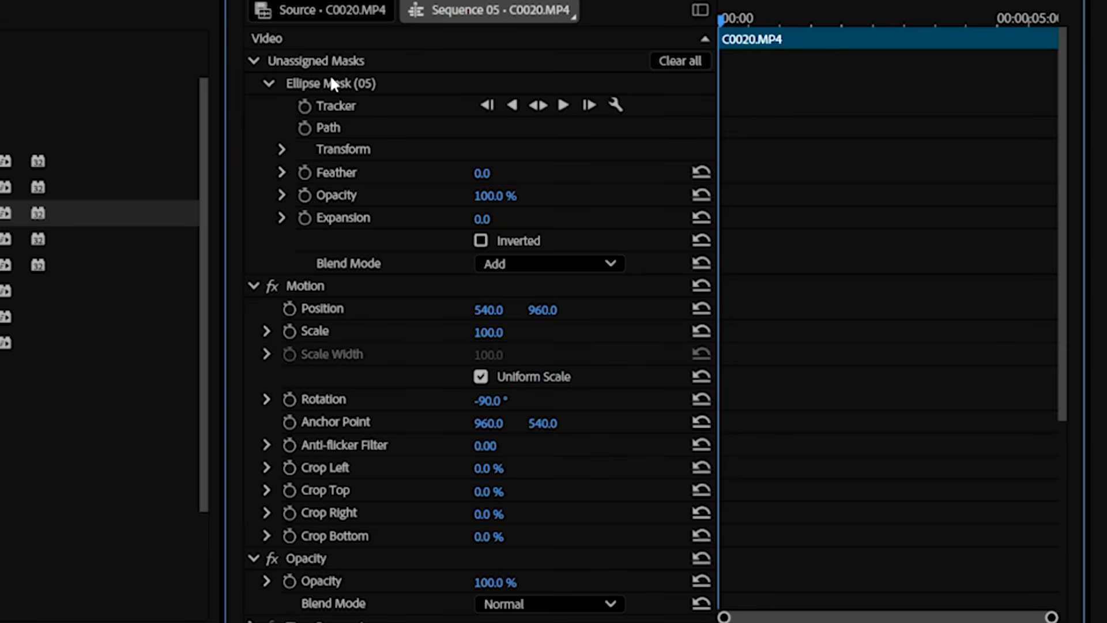
{"action": "left_click", "coordinate": [330, 80]}
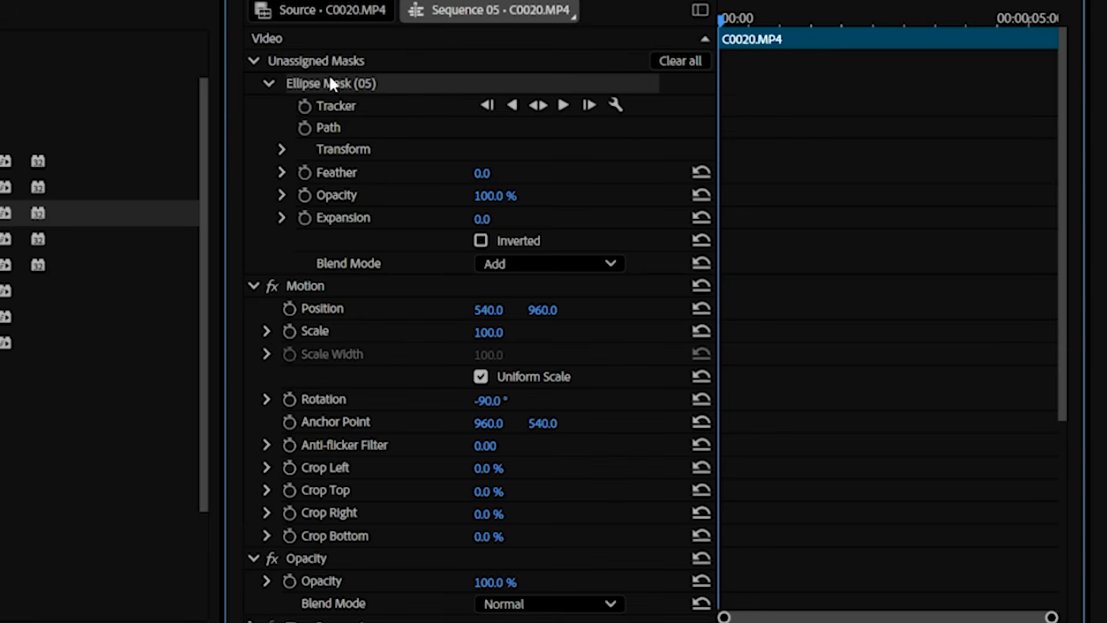
Step: Copy the unassigned ellipse mask, paste it onto the clip's Opacity effect, and undo the paste
{"action": "right_click", "coordinate": [329, 79]}
{"action": "left_click", "coordinate": [392, 199]}
{"action": "scroll", "coordinate": [391, 196], "scroll_direction": "down", "scroll_amount": 6}
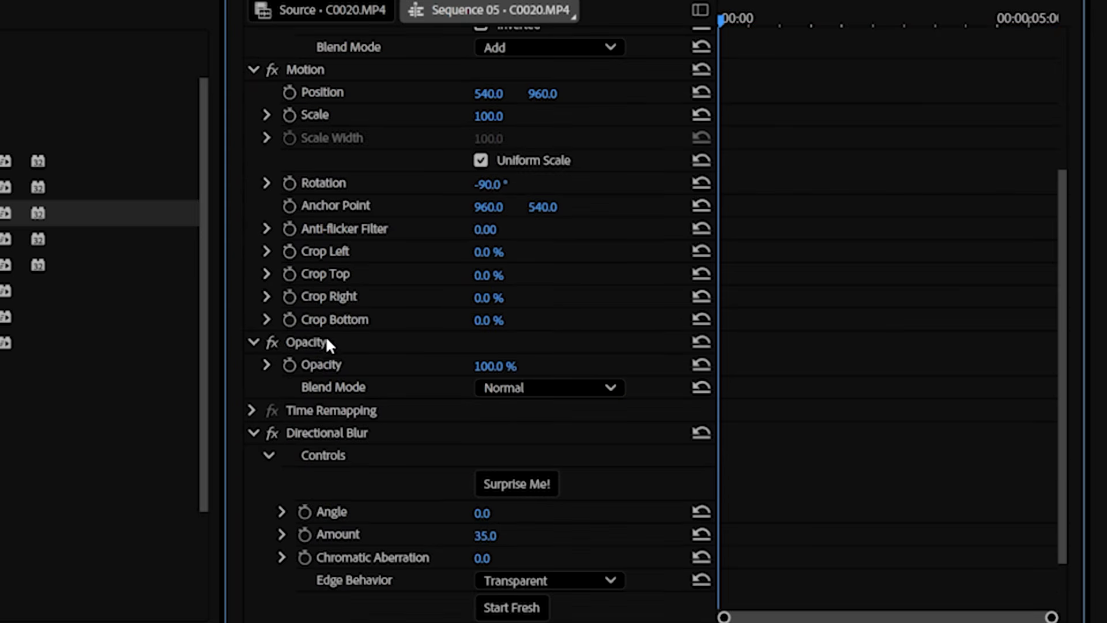
{"action": "left_click", "coordinate": [319, 347]}
{"action": "right_click", "coordinate": [319, 348]}
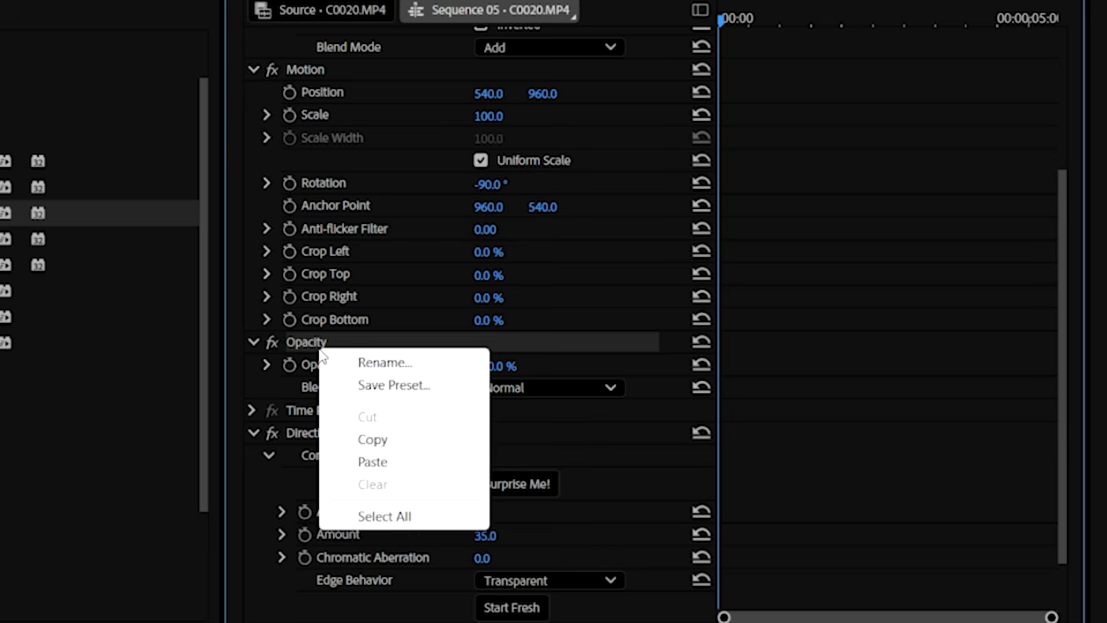
{"action": "left_click", "coordinate": [371, 462]}
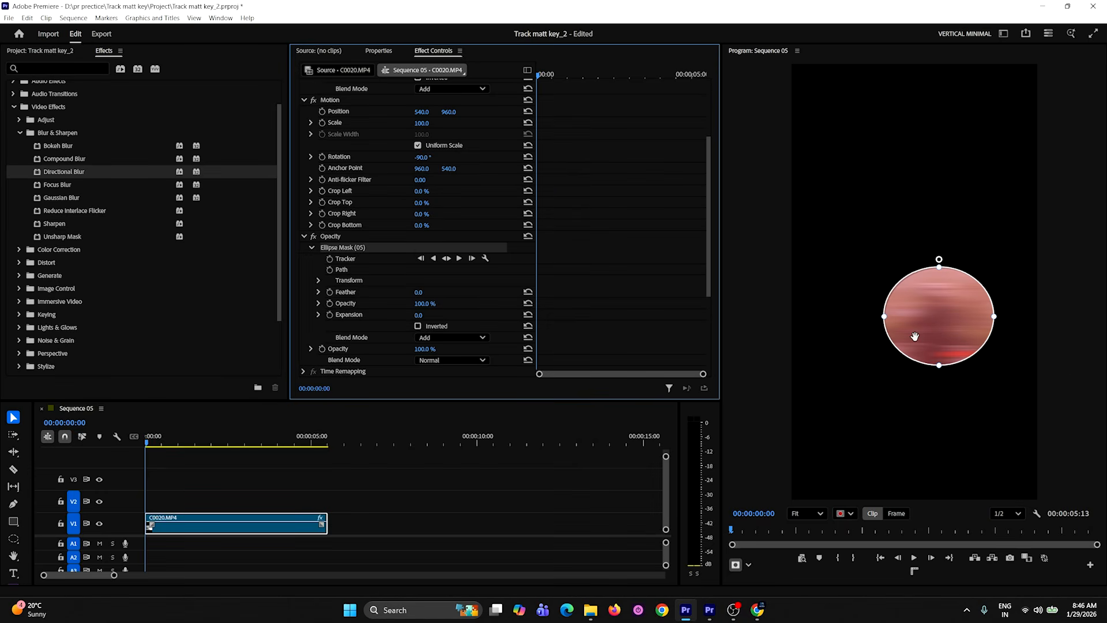
{"action": "key", "text": "ctrl+z"}
Step: Try limiting the Directional Blur to the rider by pasting the copied ellipse mask onto the effect
{"action": "left_click", "coordinate": [344, 285]}
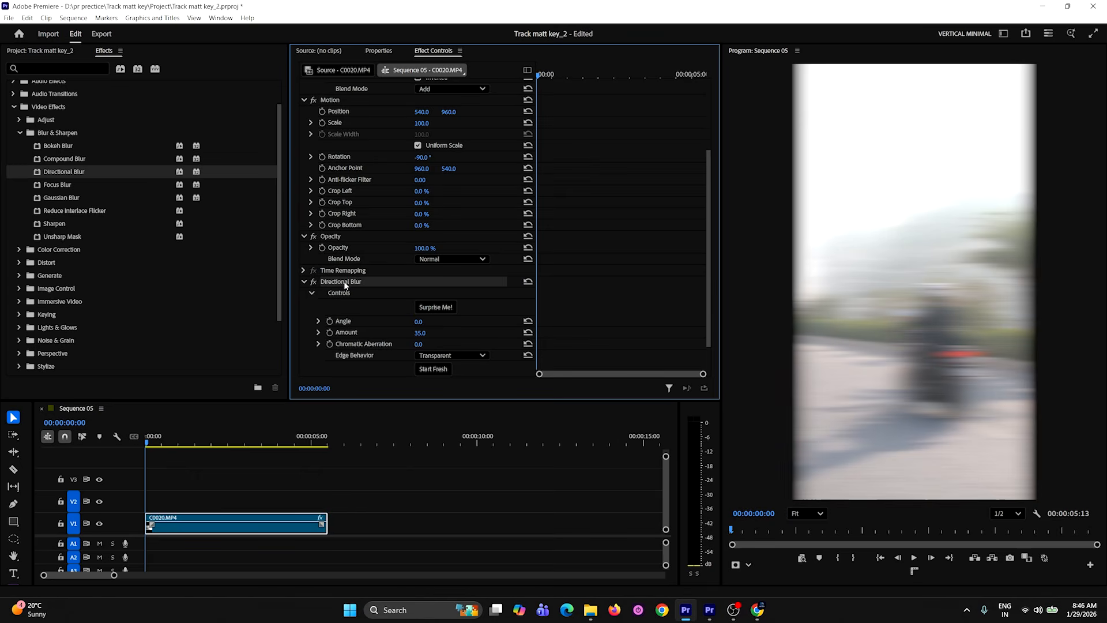
{"action": "right_click", "coordinate": [345, 284]}
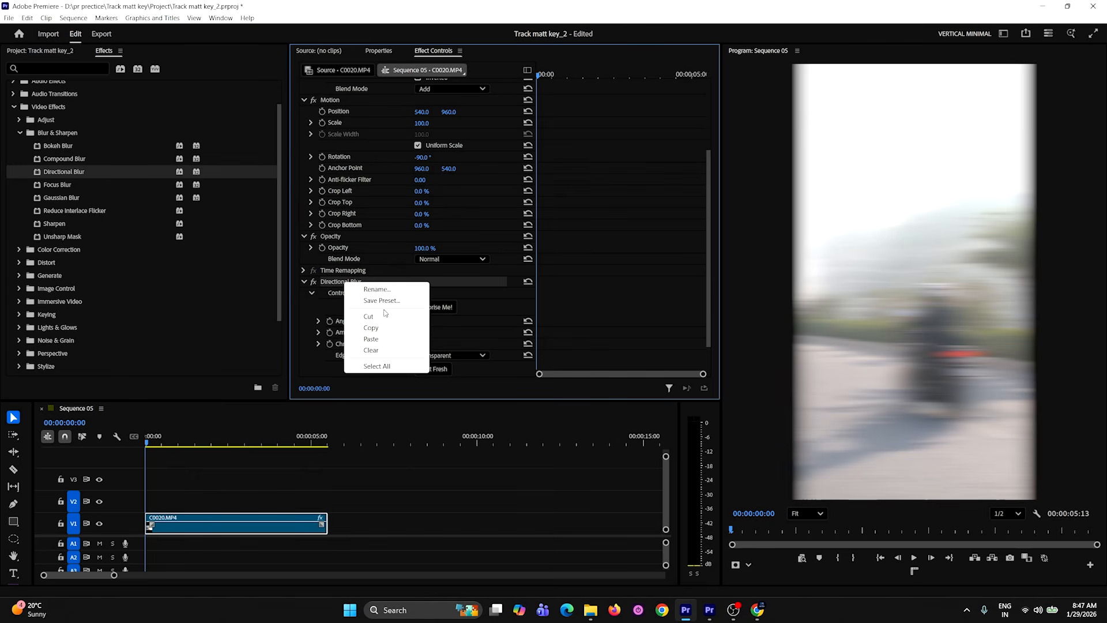
{"action": "left_click", "coordinate": [374, 340]}
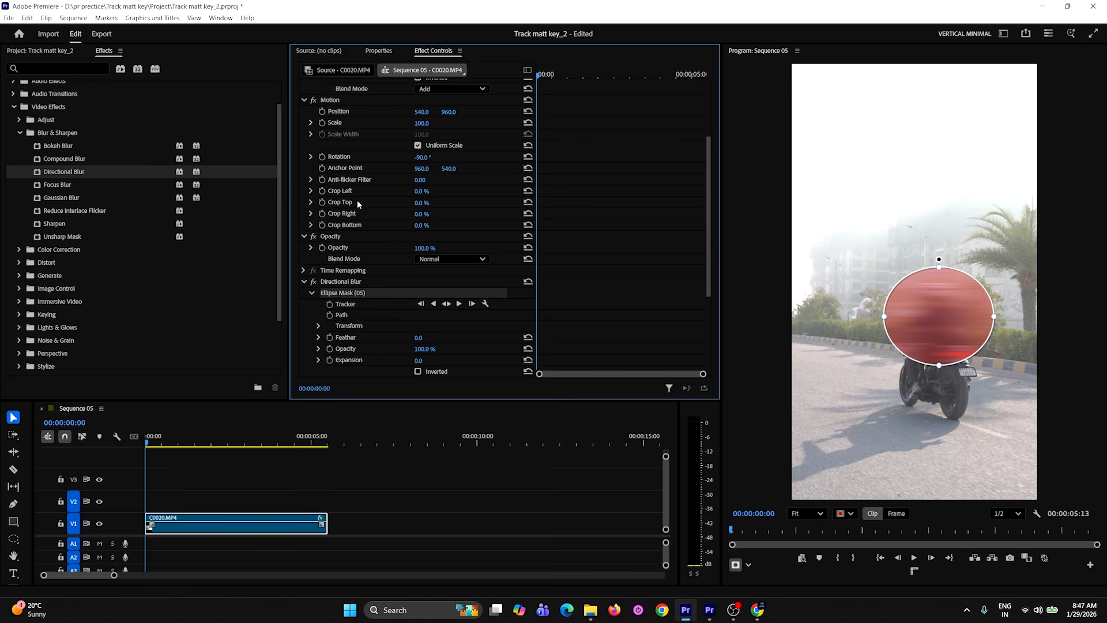
{"action": "scroll", "coordinate": [372, 182], "scroll_direction": "up", "scroll_amount": 3}
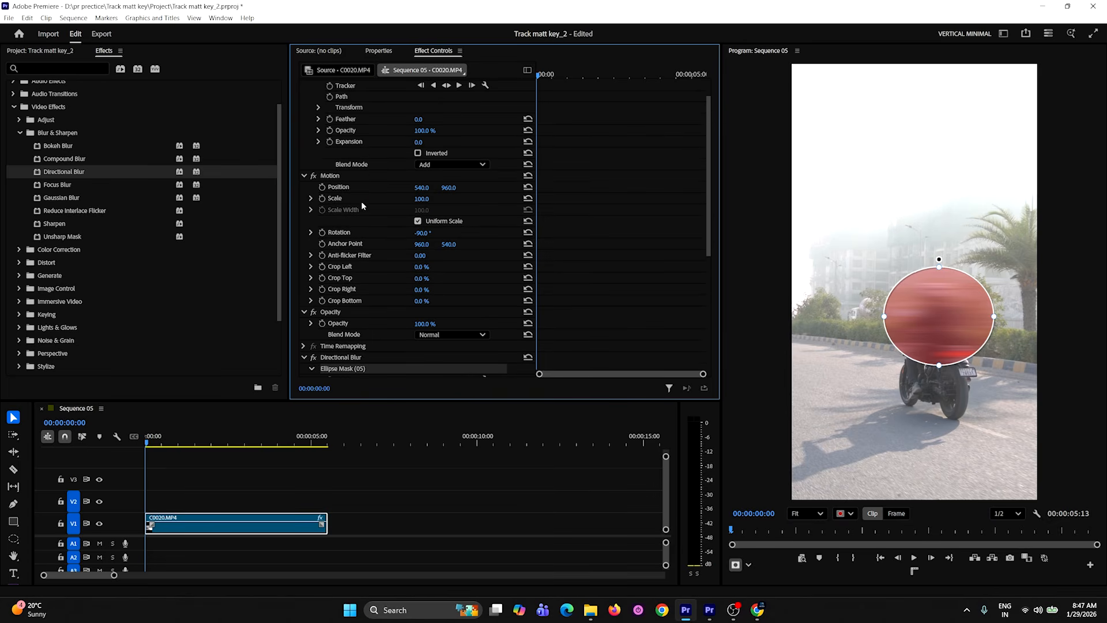
{"action": "scroll", "coordinate": [370, 269], "scroll_direction": "down", "scroll_amount": 2}
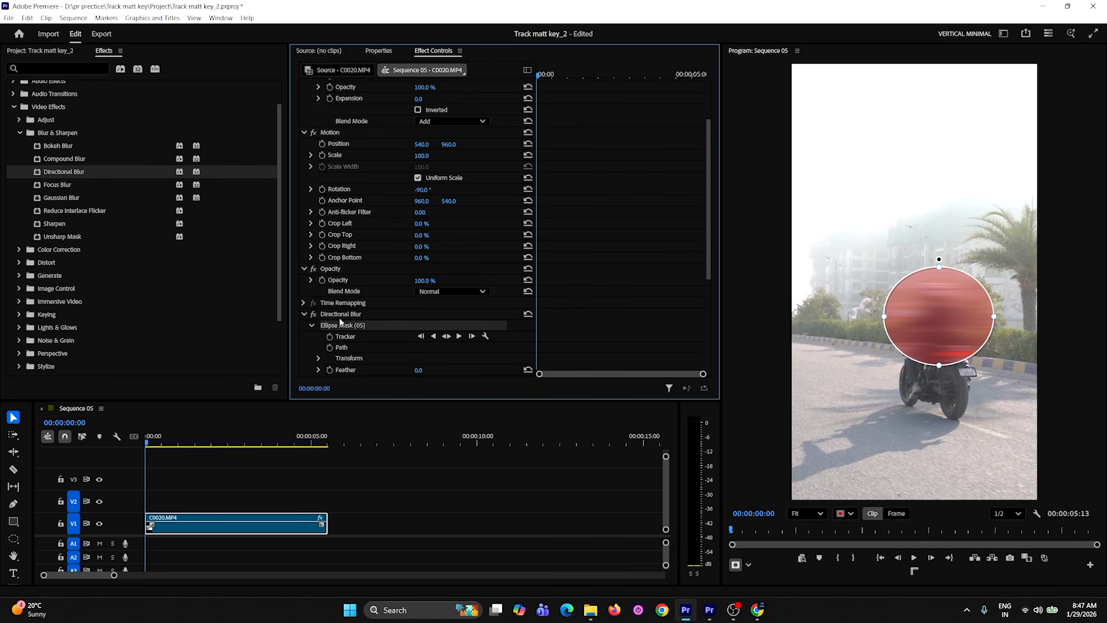
{"action": "left_click_drag", "start_coordinate": [339, 329], "coordinate": [351, 275]}
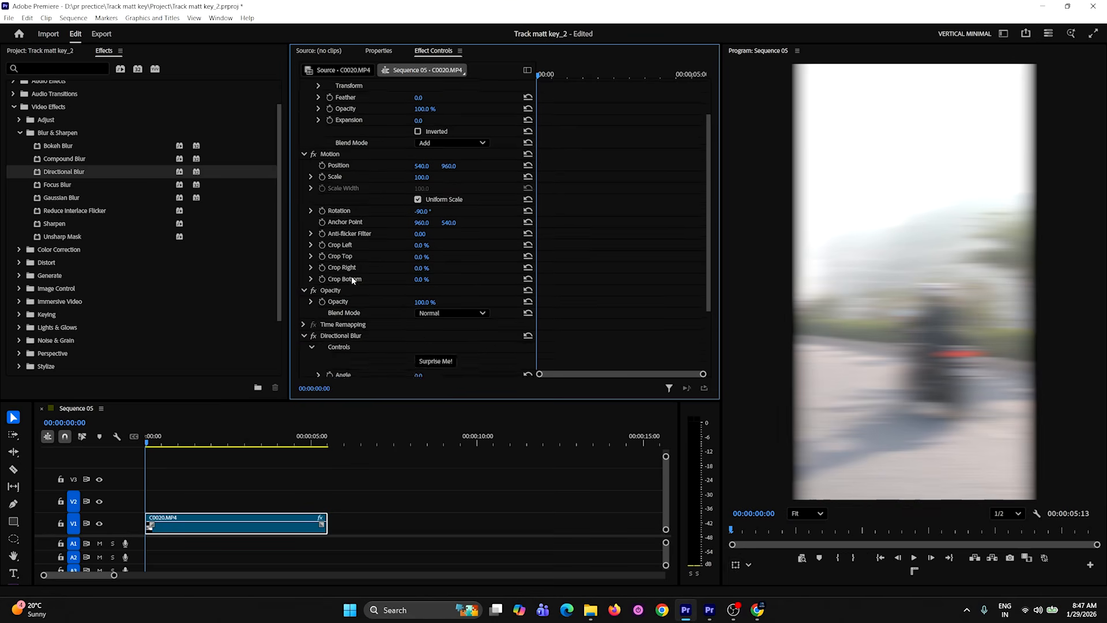
Step: Delete the ellipse mask from Unassigned Masks and reselect the C0020.MP4 clip's Unassigned Masks group
{"action": "left_click", "coordinate": [342, 104]}
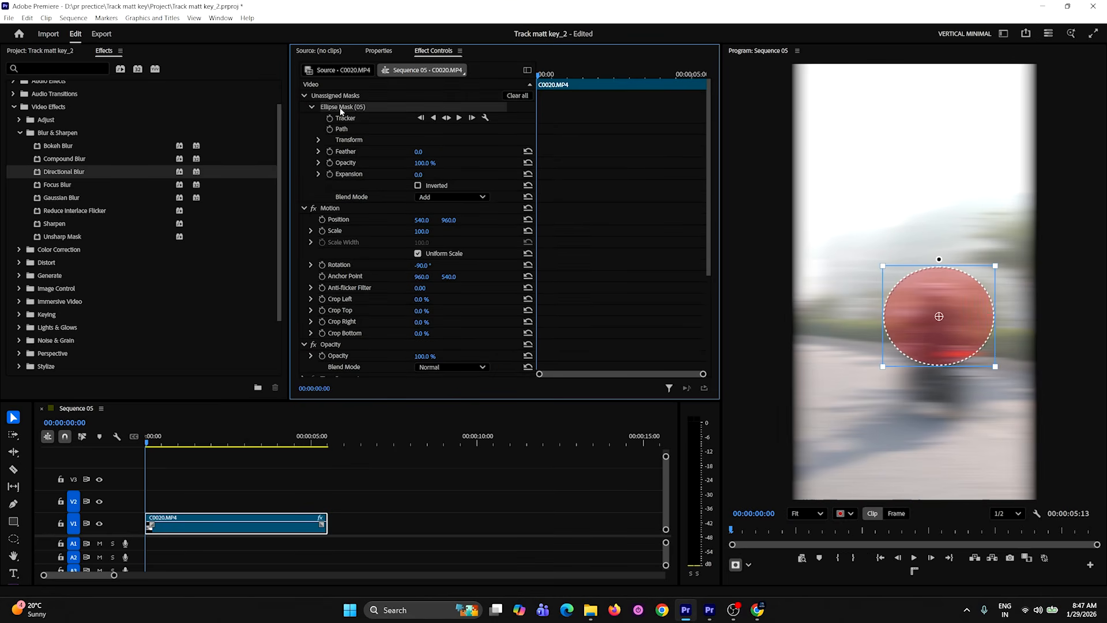
{"action": "key", "text": "Delete"}
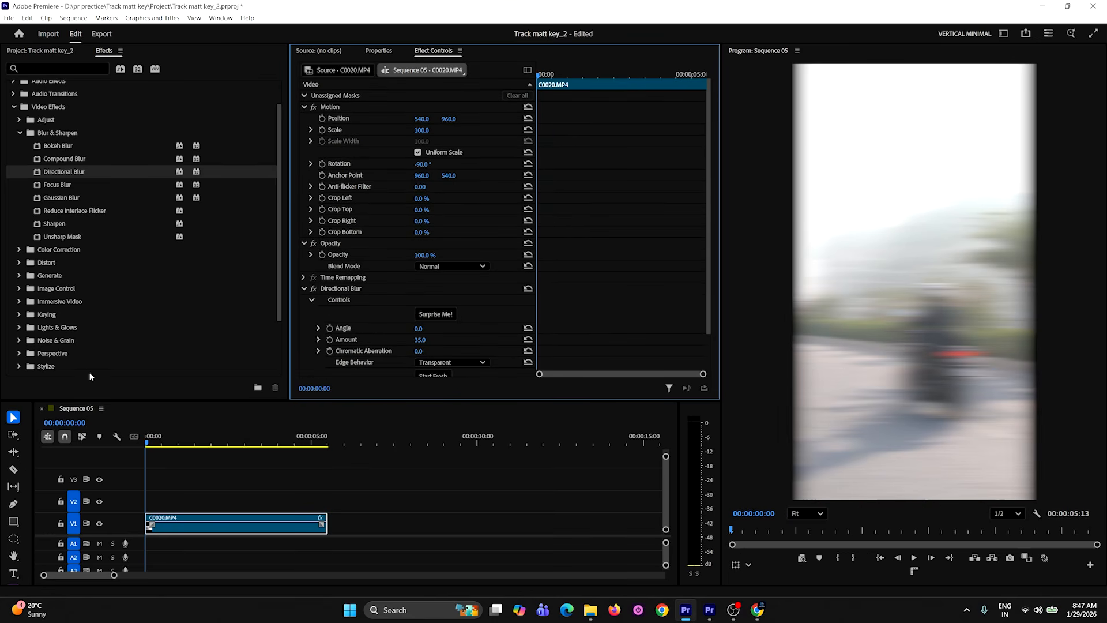
{"action": "left_click", "coordinate": [176, 534]}
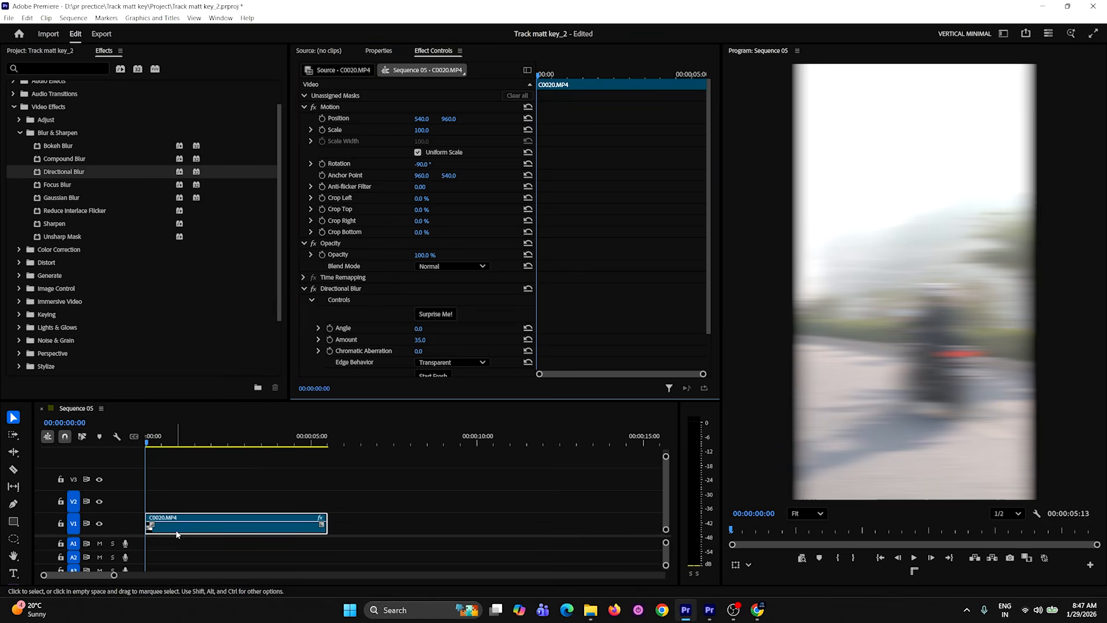
{"action": "left_click", "coordinate": [342, 97]}
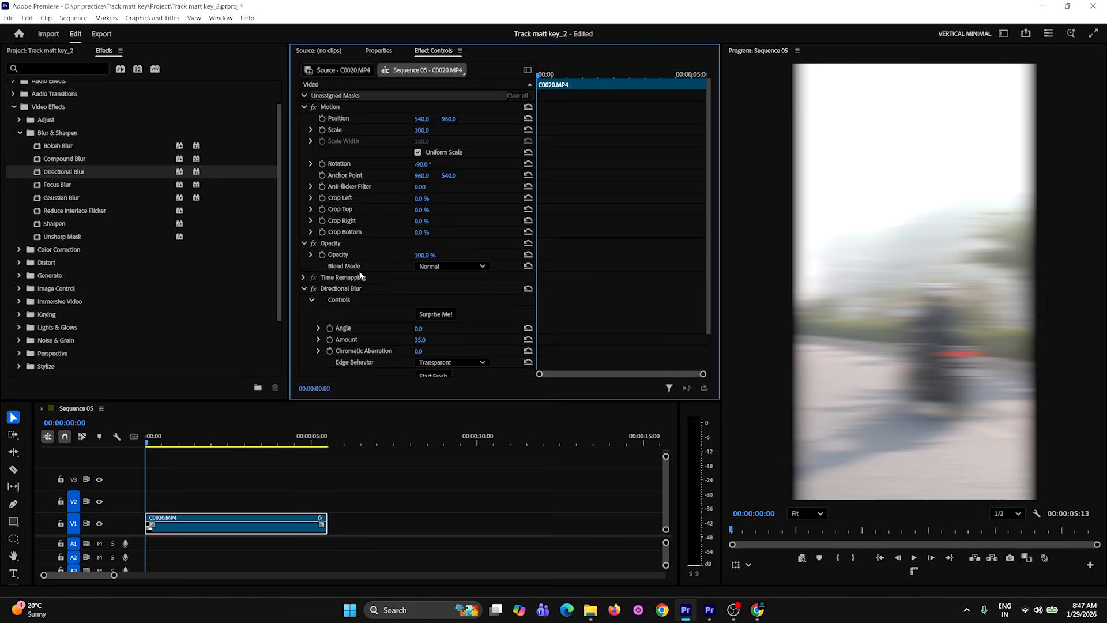
Step: Try the Ellipse Mask tool on the clip's Directional Blur effect over the rider, and delete that mask
{"action": "left_click", "coordinate": [324, 243]}
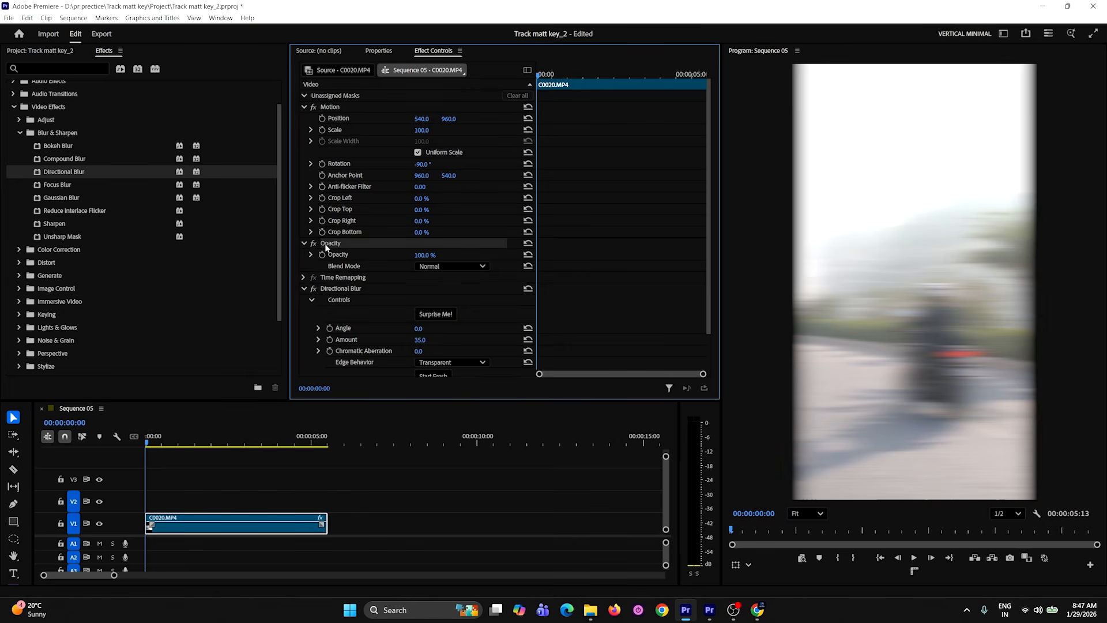
{"action": "left_click", "coordinate": [341, 290]}
{"action": "left_click", "coordinate": [12, 539]}
{"action": "left_click", "coordinate": [60, 555]}
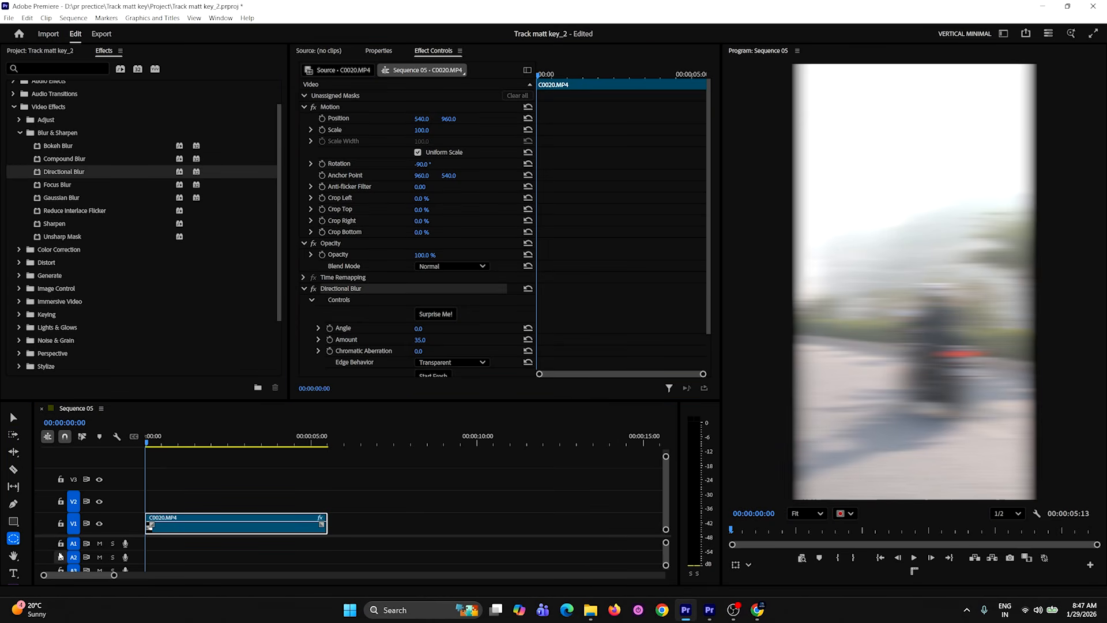
{"action": "left_click_drag", "start_coordinate": [896, 259], "coordinate": [976, 353]}
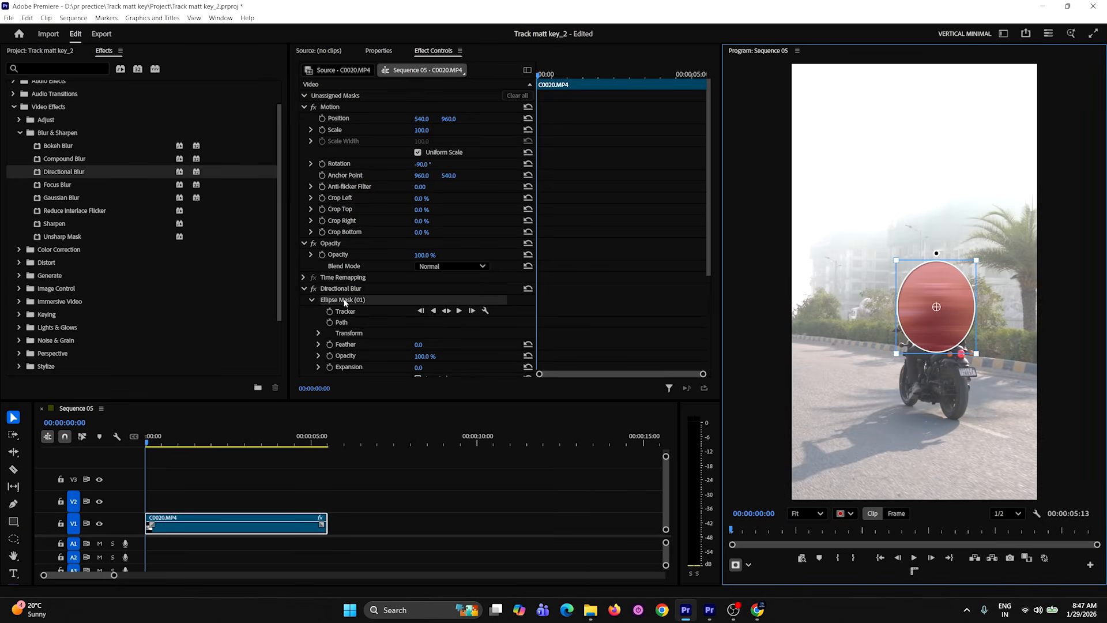
{"action": "key", "text": "Delete"}
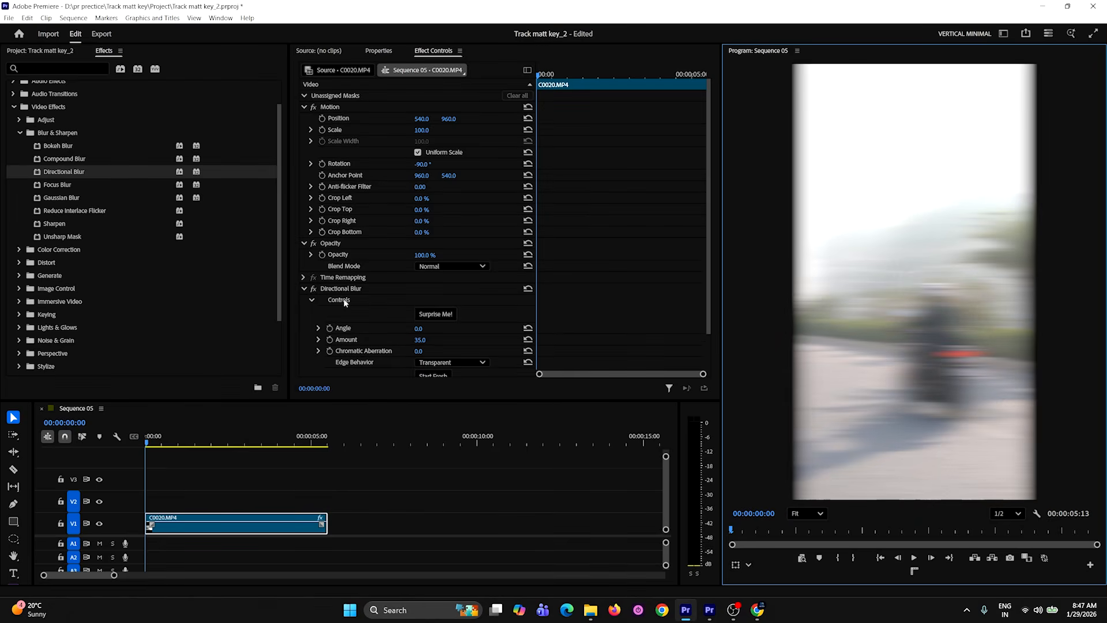
Step: Try an ellipse mask on the clip's Opacity effect over the rider, and delete that mask
{"action": "left_click", "coordinate": [327, 244]}
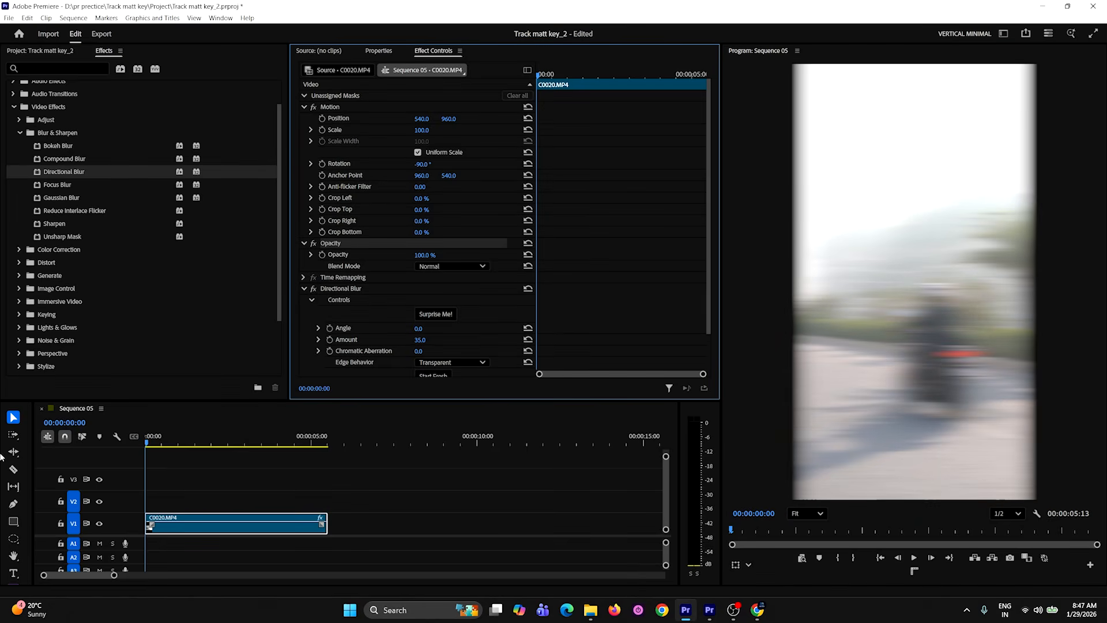
{"action": "left_click", "coordinate": [13, 538]}
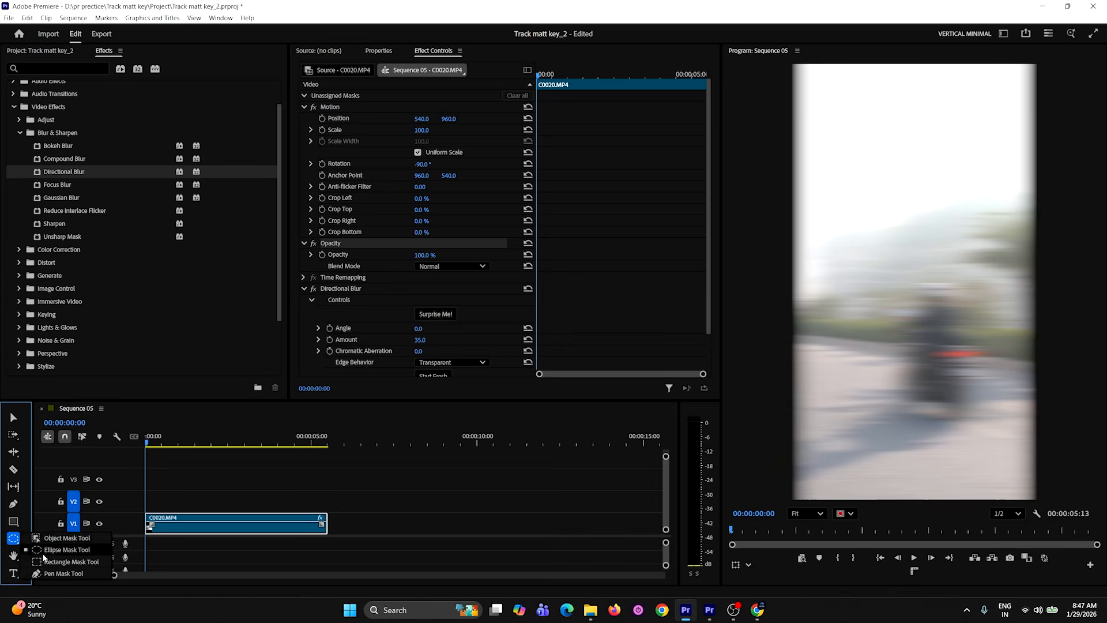
{"action": "left_click", "coordinate": [44, 551]}
{"action": "left_click_drag", "start_coordinate": [886, 270], "coordinate": [977, 358]}
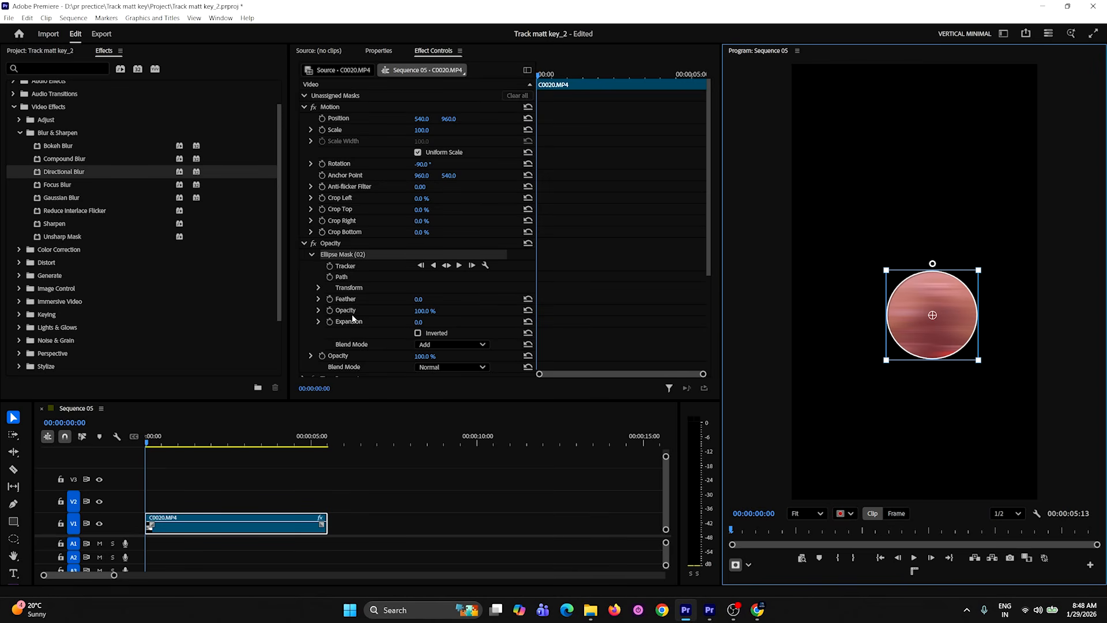
{"action": "left_click", "coordinate": [337, 254]}
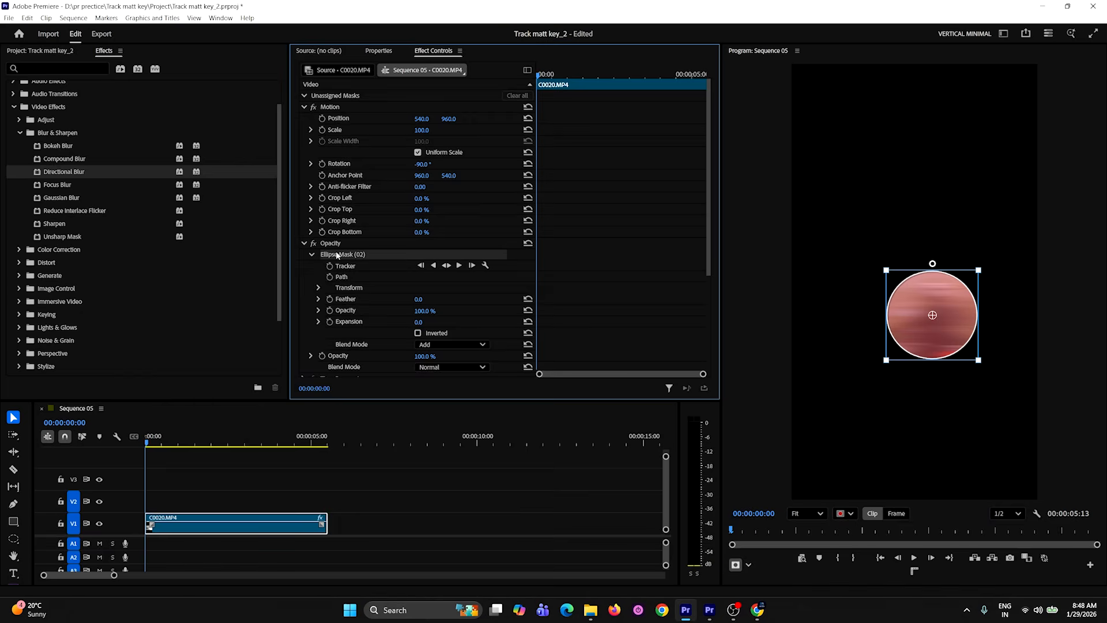
{"action": "key", "text": "Delete"}
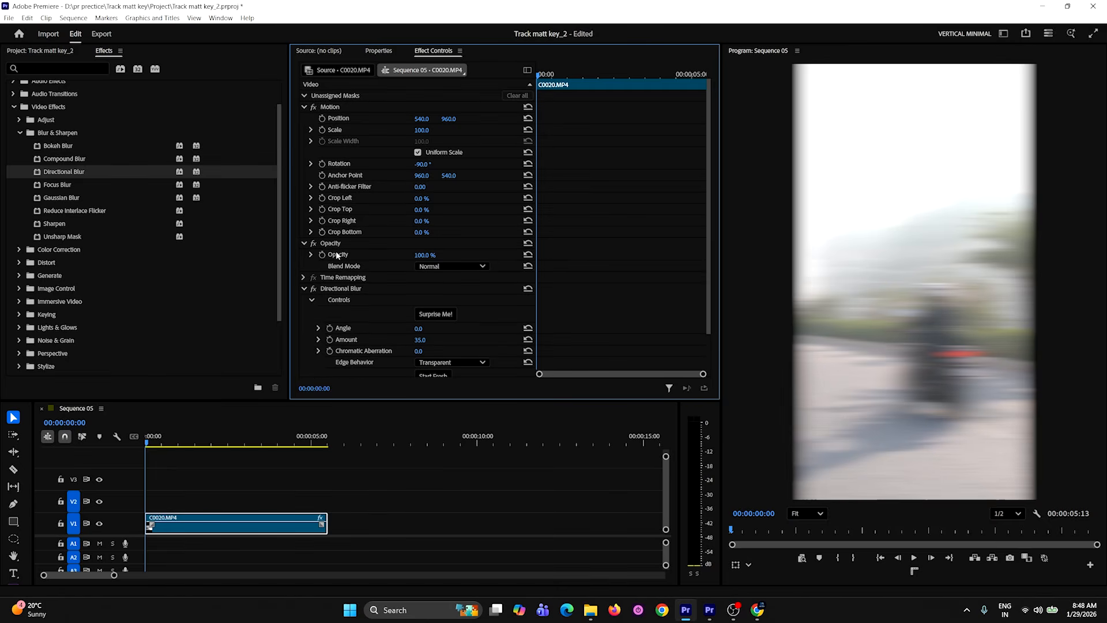
Step: Draw an ellipse mask on the Directional Blur effect over the rider, reposition it slightly and shrink it around the rider's head and upper back
{"action": "left_click", "coordinate": [340, 288]}
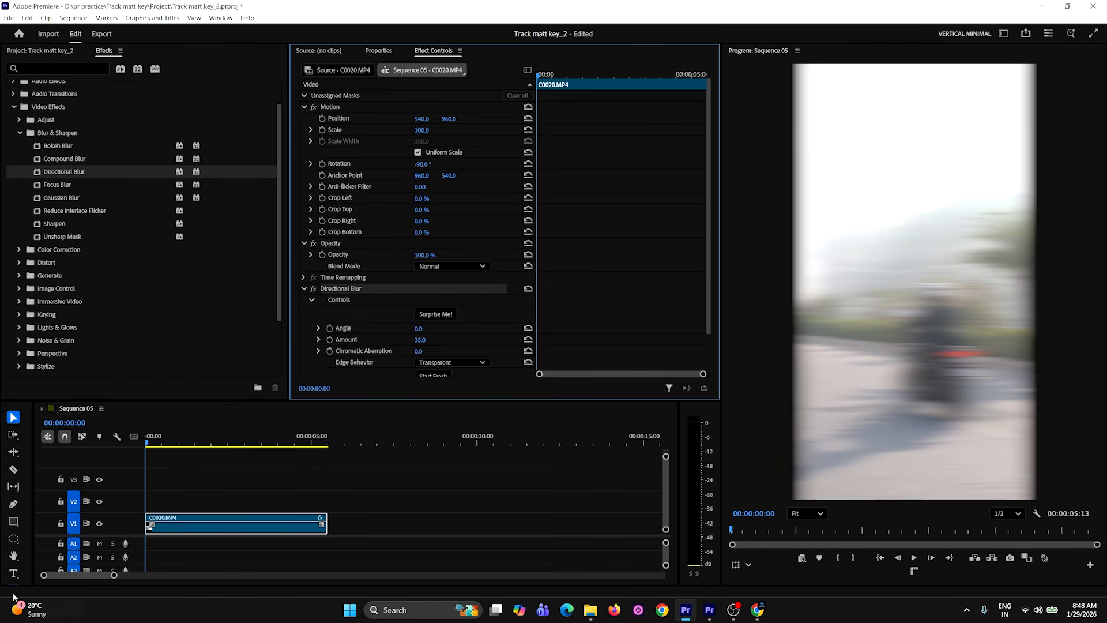
{"action": "left_click", "coordinate": [13, 538]}
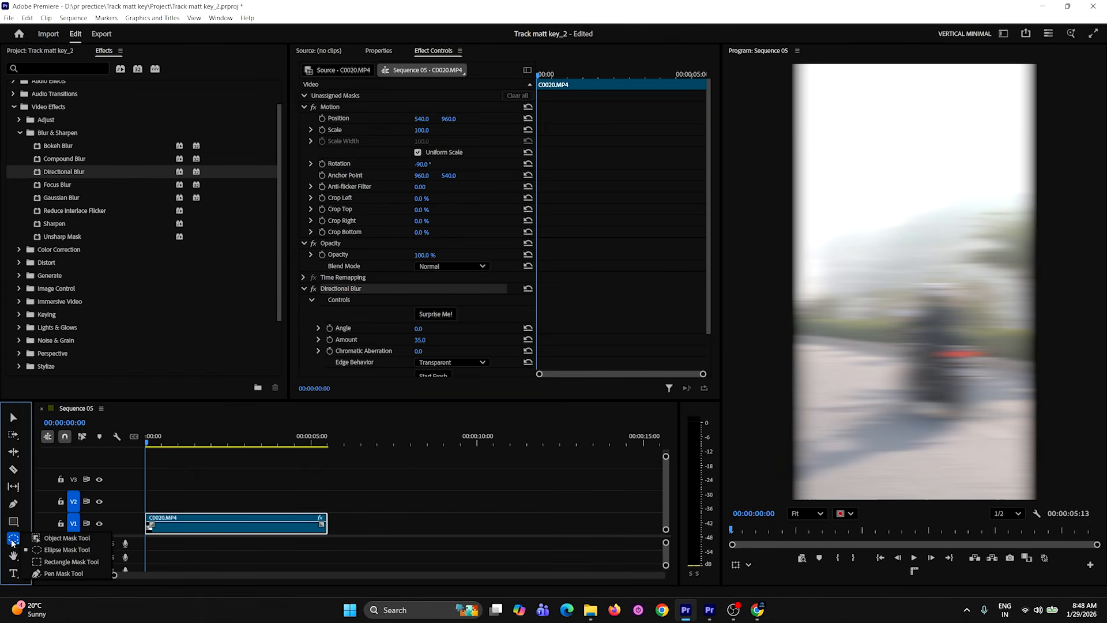
{"action": "left_click", "coordinate": [60, 551]}
{"action": "left_click_drag", "start_coordinate": [885, 252], "coordinate": [984, 363]}
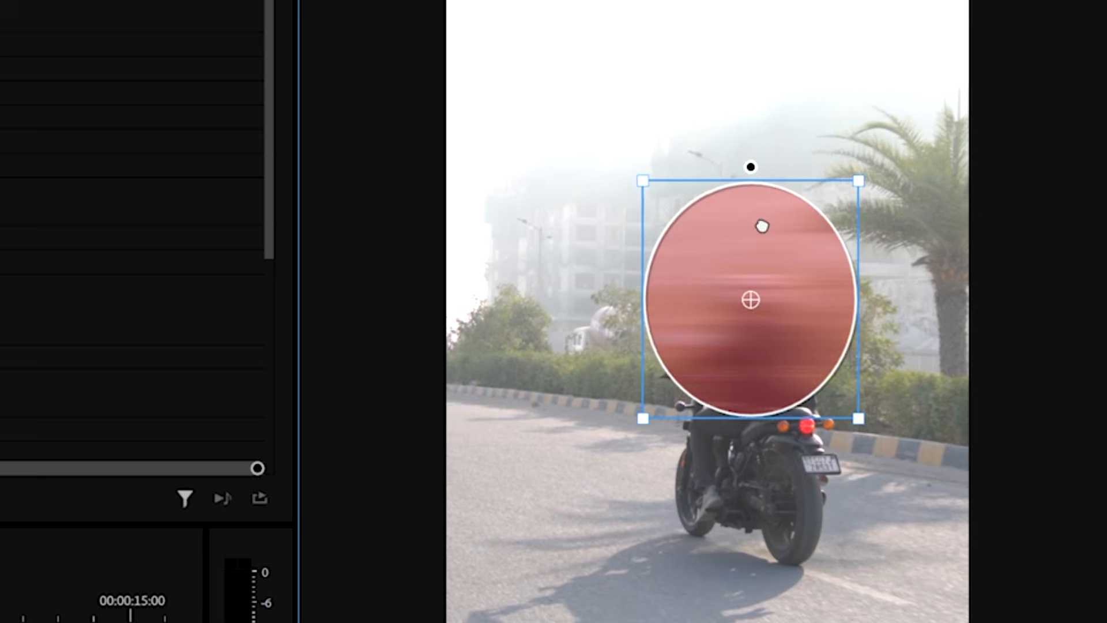
{"action": "left_click_drag", "start_coordinate": [762, 226], "coordinate": [744, 251]}
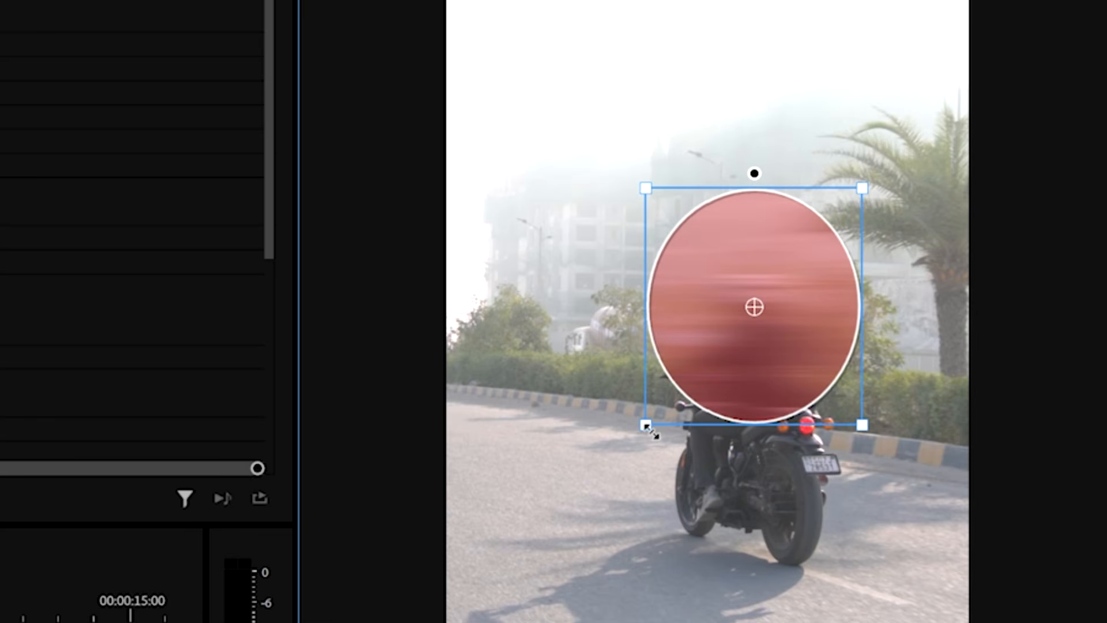
{"action": "left_click_drag", "start_coordinate": [644, 424], "coordinate": [691, 384]}
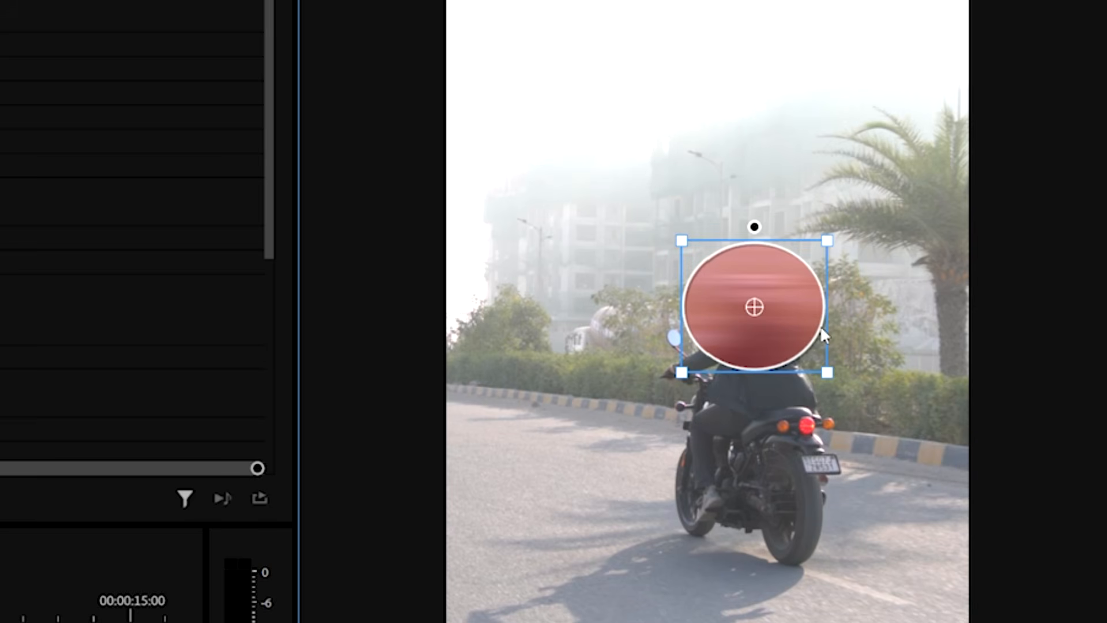
Step: Show the ellipse mask's path points and nudge its left point slightly outward
{"action": "key", "text": "equal"}
{"action": "key", "text": "equal"}
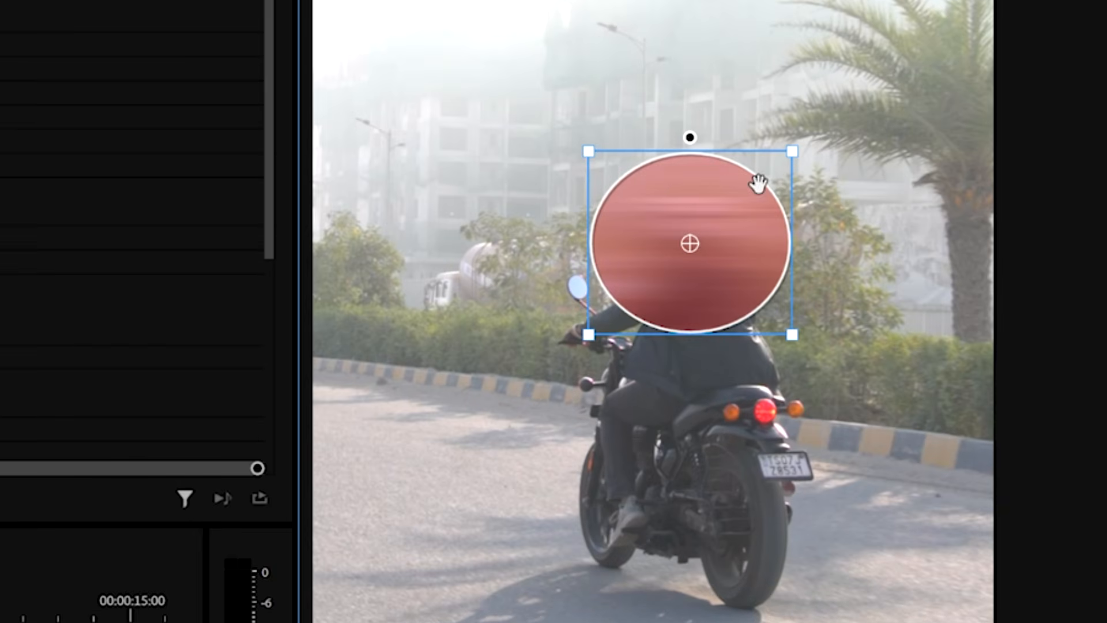
{"action": "left_click", "coordinate": [635, 168]}
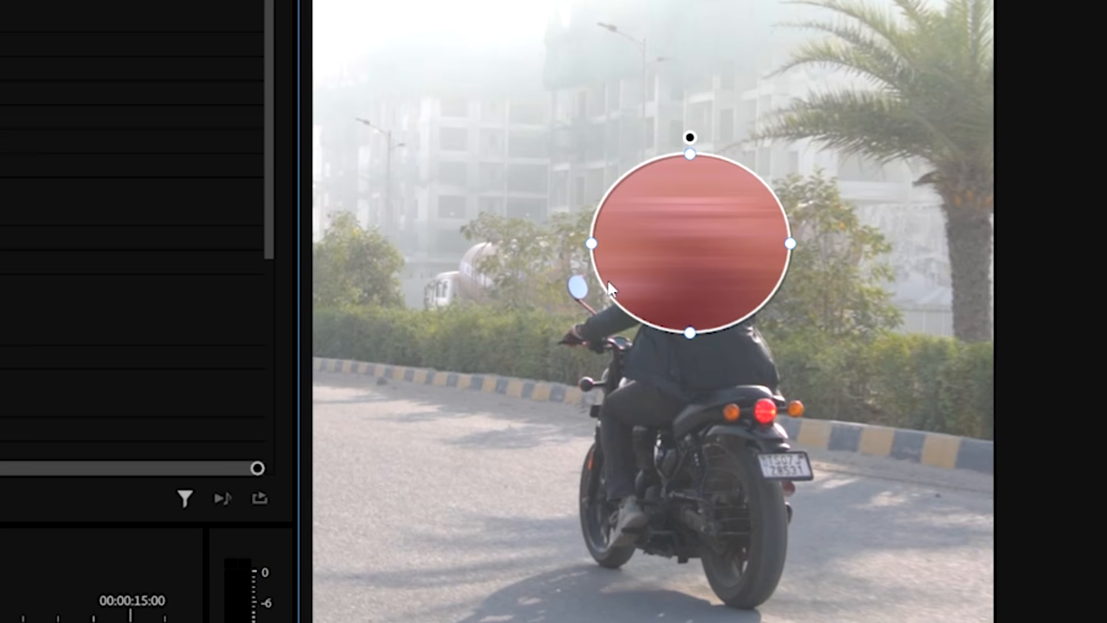
{"action": "mouse_move", "coordinate": [588, 247]}
{"action": "left_mouse_down"}
{"action": "mouse_move", "coordinate": [621, 241]}
{"action": "mouse_move", "coordinate": [598, 252]}
{"action": "mouse_move", "coordinate": [584, 241]}
{"action": "left_mouse_up"}
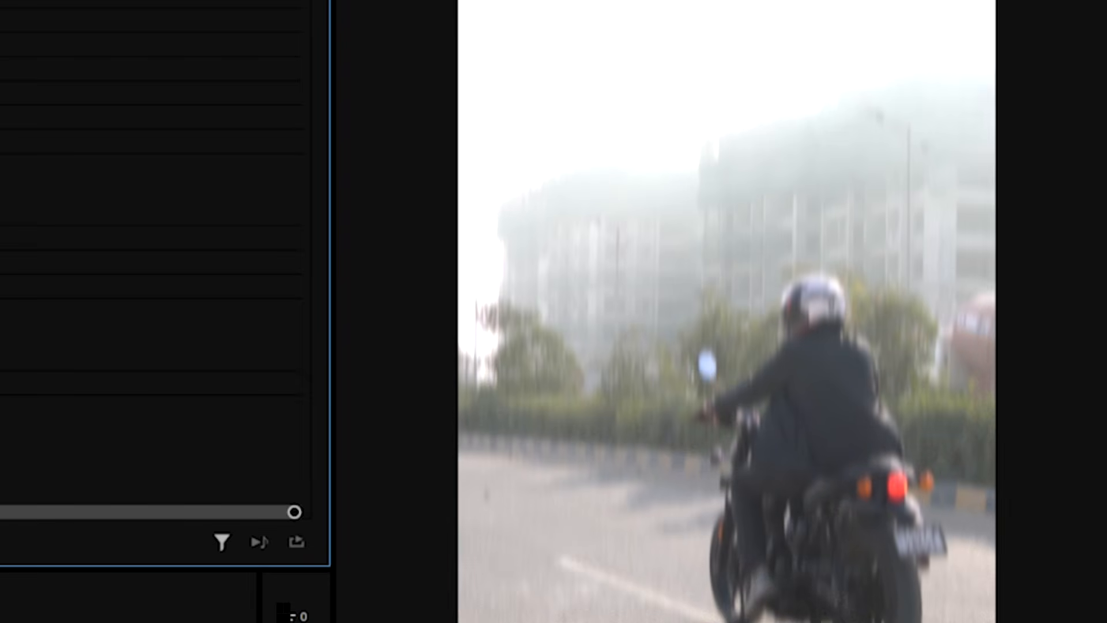
Step: In the Premiere Pro 2025 project, add an ellipse mask to Directional Blur, place it over the rider and pull its top point down
{"action": "left_click", "coordinate": [205, 168]}
{"action": "left_click_drag", "start_coordinate": [718, 266], "coordinate": [806, 272]}
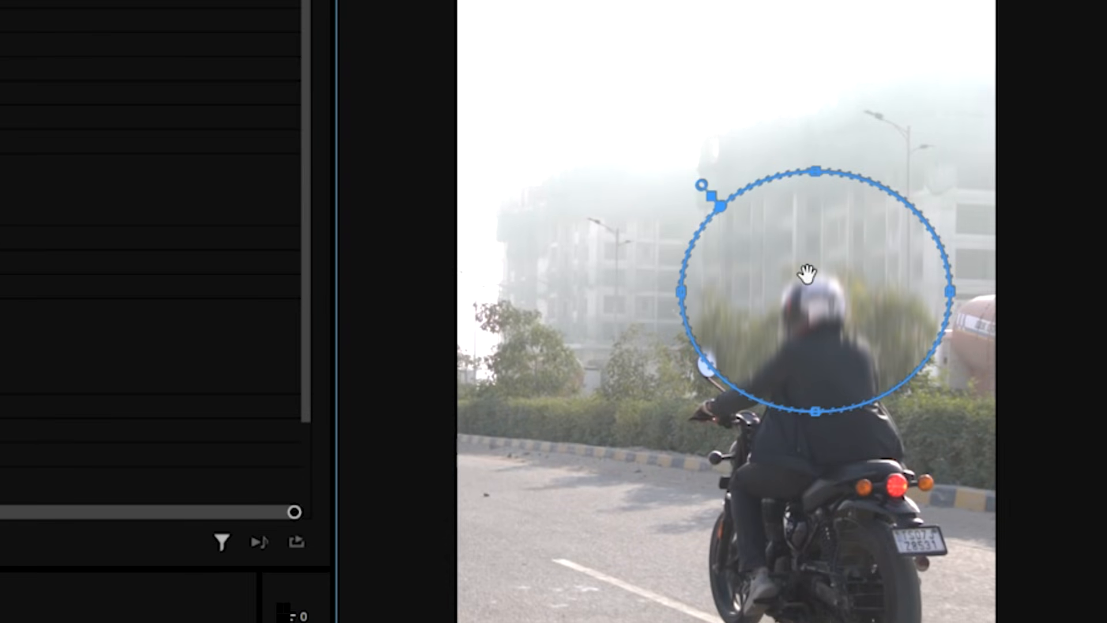
{"action": "left_click_drag", "start_coordinate": [815, 172], "coordinate": [817, 219]}
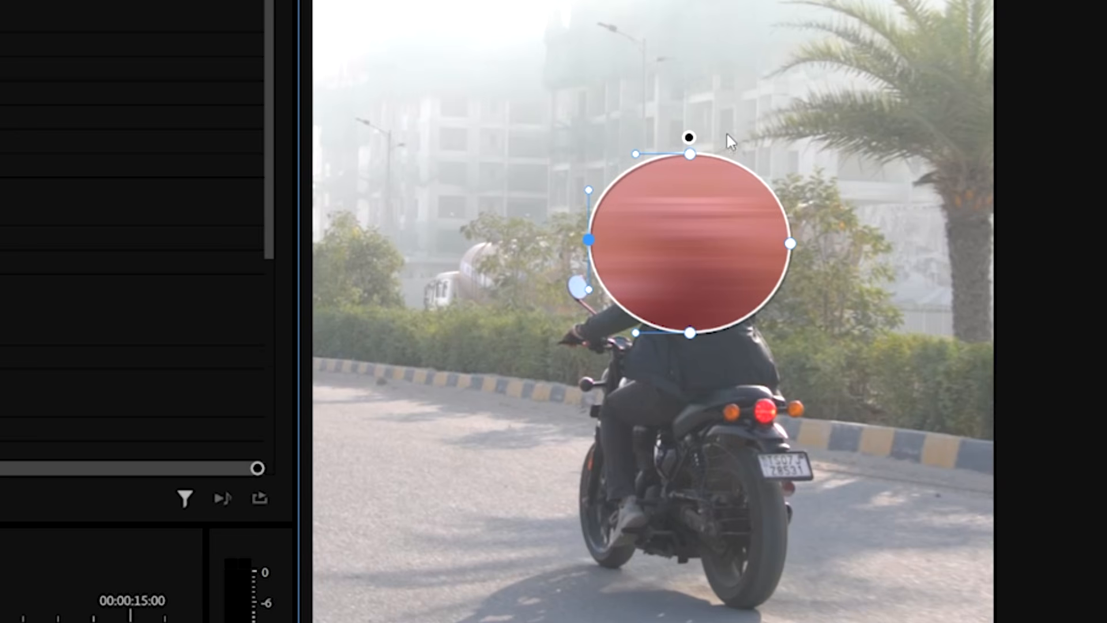
Step: In the newer Premiere version, bring up the ellipse mask's transform box and scale the mask vertically into a flatter oval
{"action": "mouse_move", "coordinate": [685, 151]}
{"action": "left_mouse_down"}
{"action": "mouse_move", "coordinate": [683, 170]}
{"action": "mouse_move", "coordinate": [686, 154]}
{"action": "left_mouse_up"}
{"action": "left_click", "coordinate": [690, 150]}
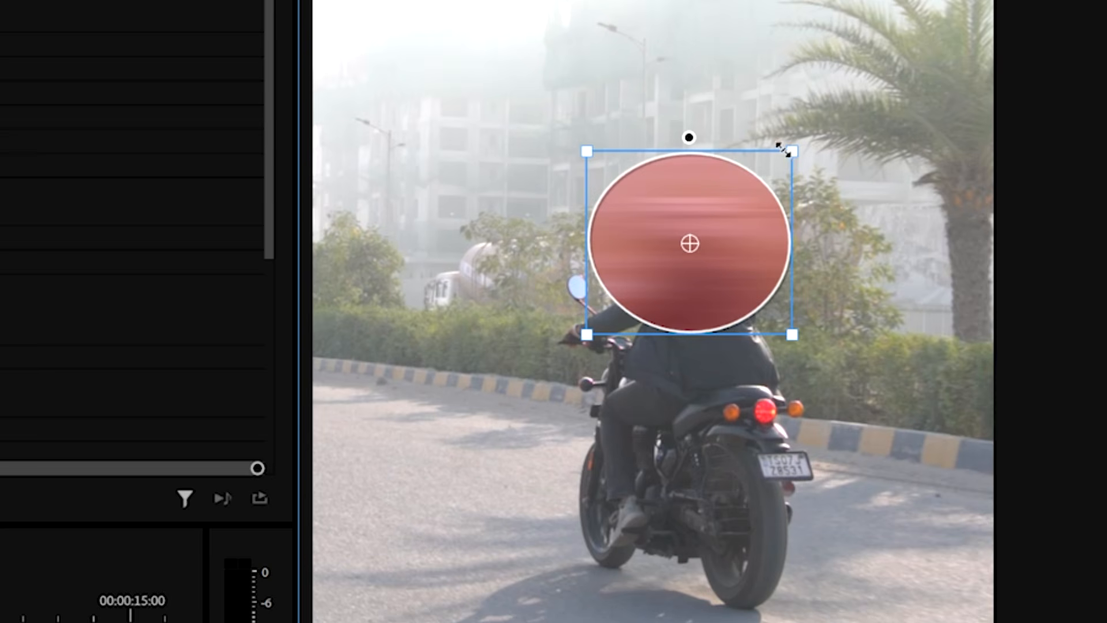
{"action": "left_click_drag", "start_coordinate": [743, 154], "coordinate": [731, 236]}
{"action": "left_click_drag", "start_coordinate": [791, 173], "coordinate": [768, 62]}
{"action": "left_click_drag", "start_coordinate": [780, 50], "coordinate": [736, 141]}
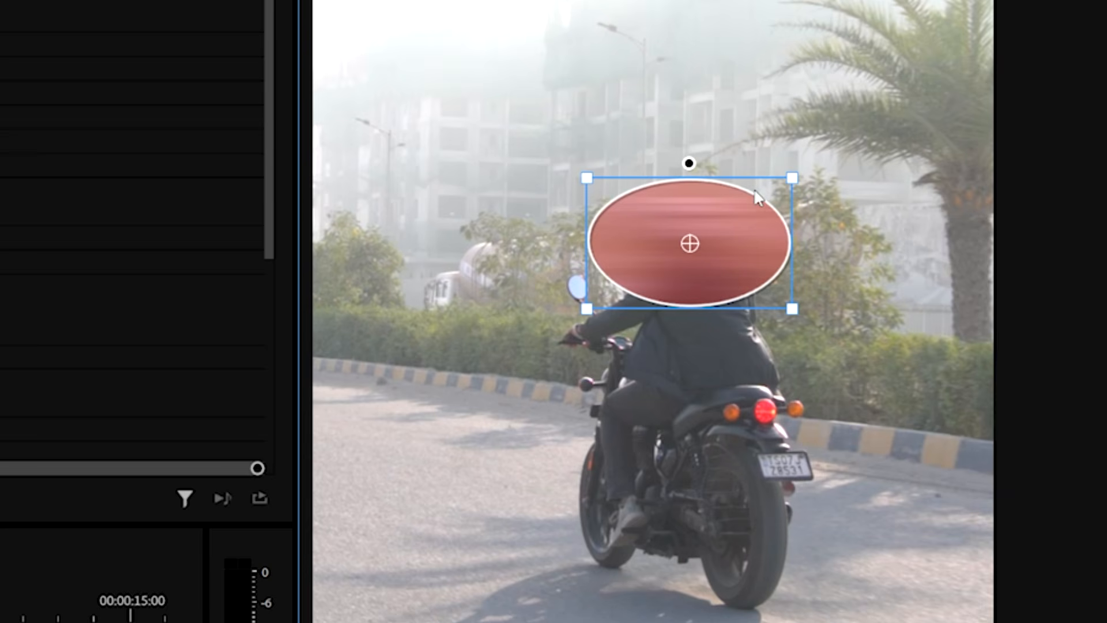
Step: Show the flattened mask's path points and shift its bottom point slightly up and to the right
{"action": "double_click", "coordinate": [752, 191]}
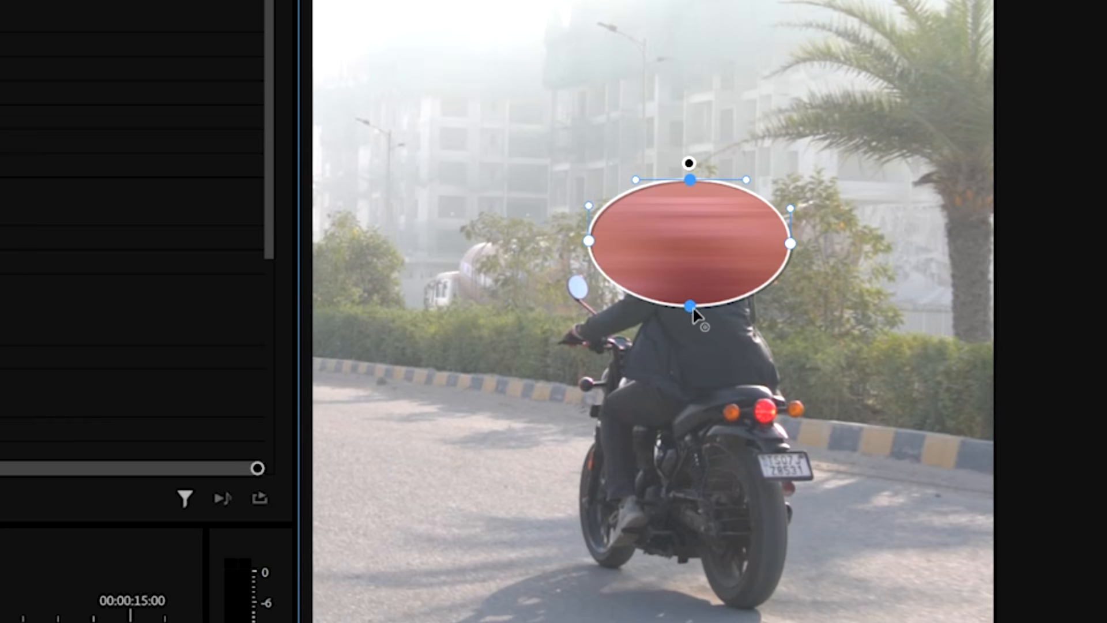
{"action": "left_click_drag", "start_coordinate": [683, 306], "coordinate": [695, 298]}
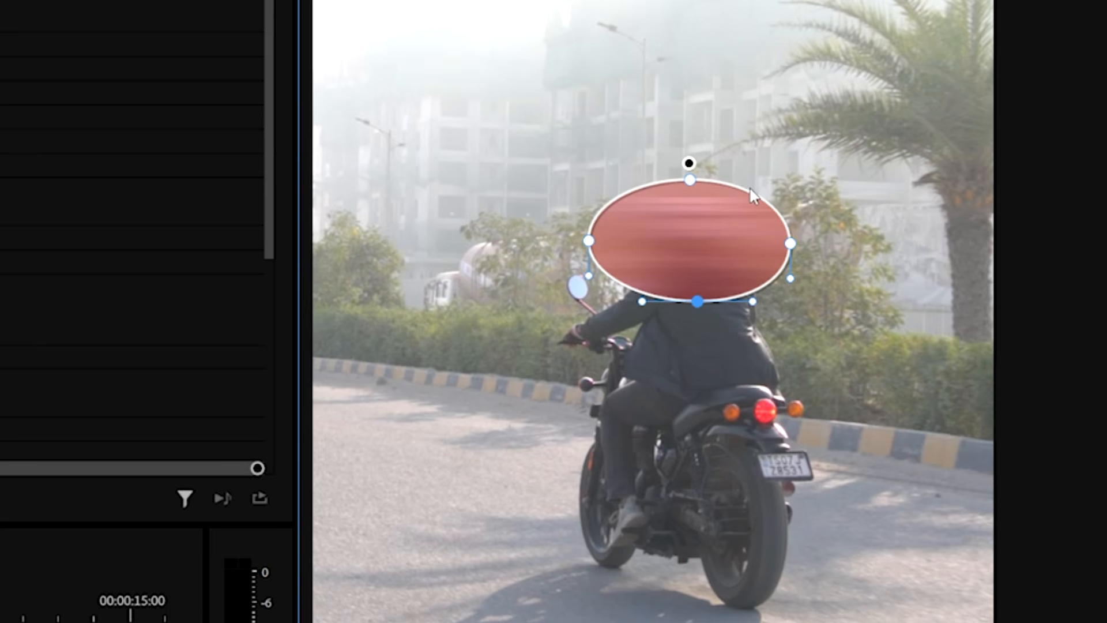
{"action": "left_click", "coordinate": [763, 196]}
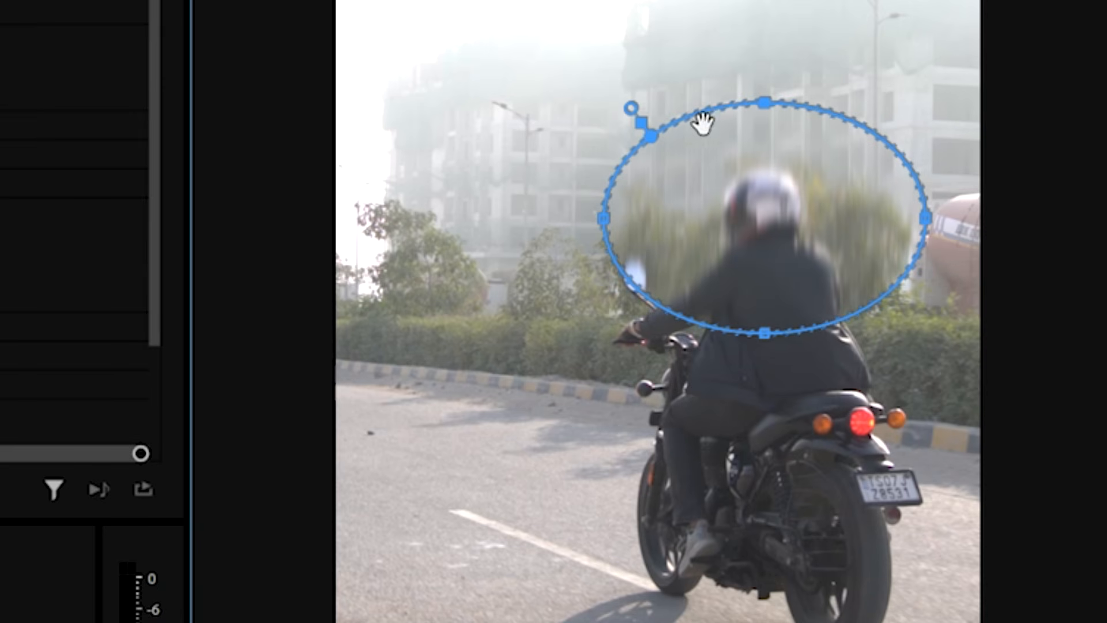
{"action": "left_click", "coordinate": [884, 140]}
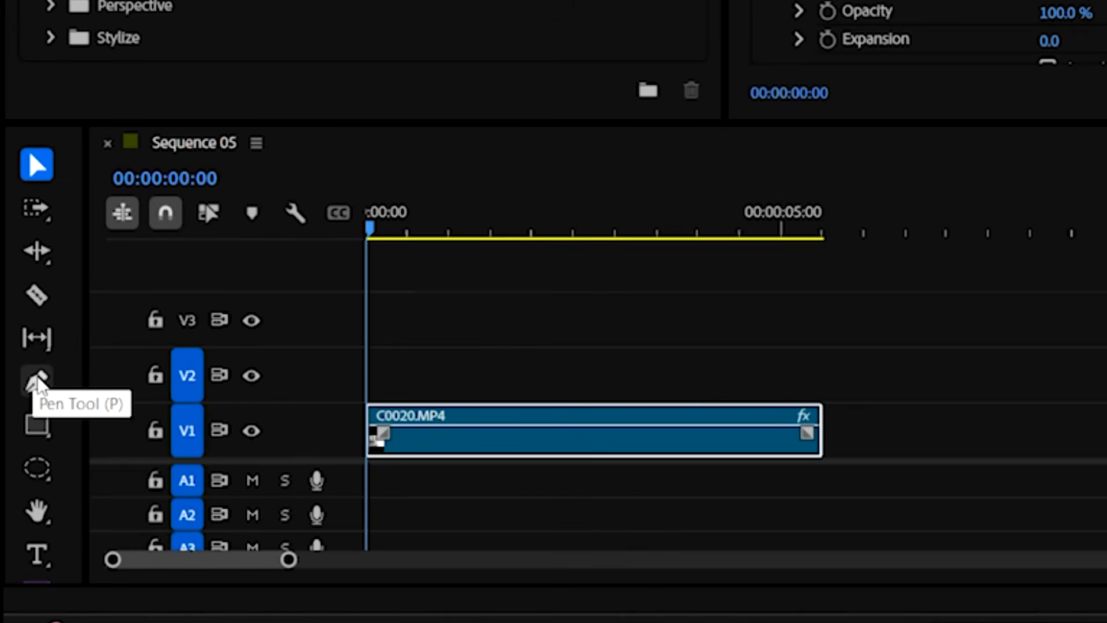
Step: Choose the Pen Mask Tool instead of the regular Pen Tool and add a point on the ellipse mask's upper-left edge
{"action": "left_click", "coordinate": [38, 383]}
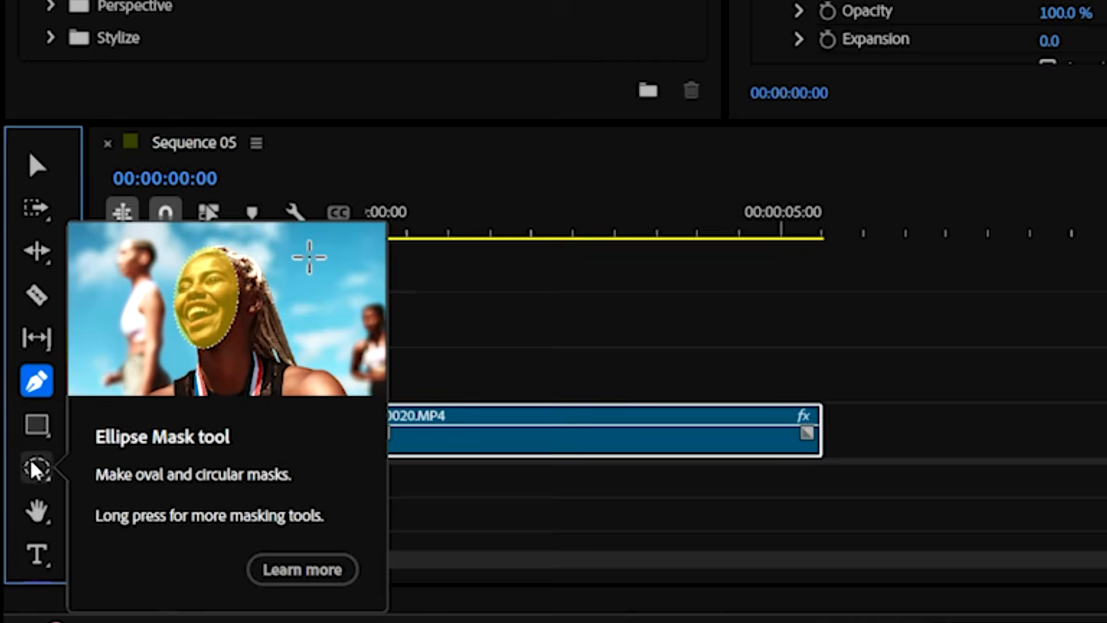
{"action": "left_click", "coordinate": [34, 468]}
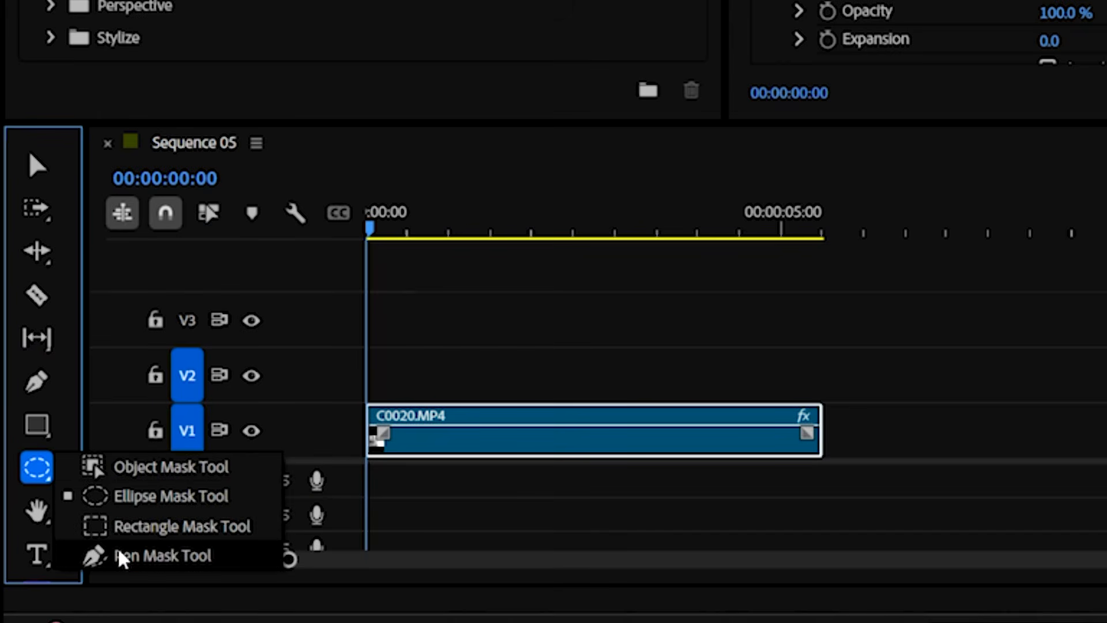
{"action": "left_click", "coordinate": [121, 557]}
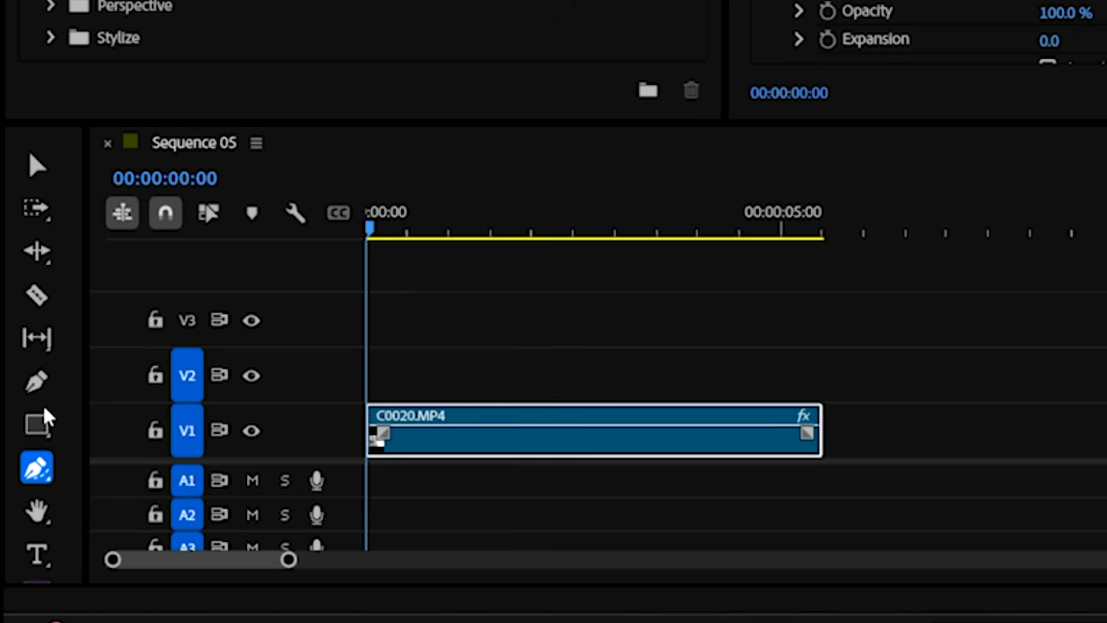
{"action": "left_click", "coordinate": [36, 385]}
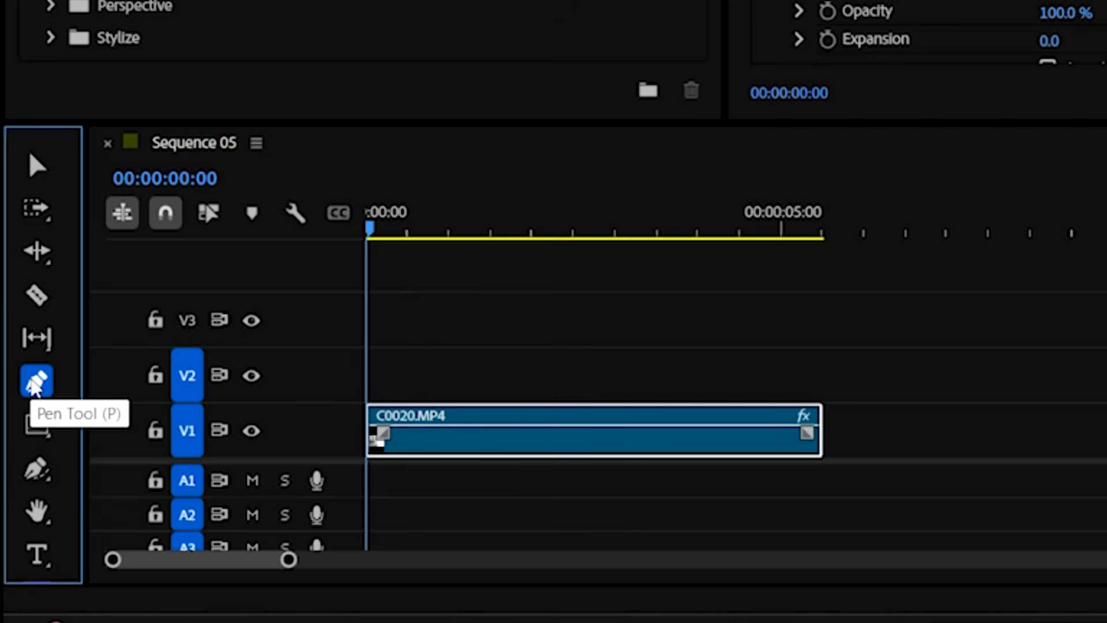
{"action": "left_click", "coordinate": [37, 470]}
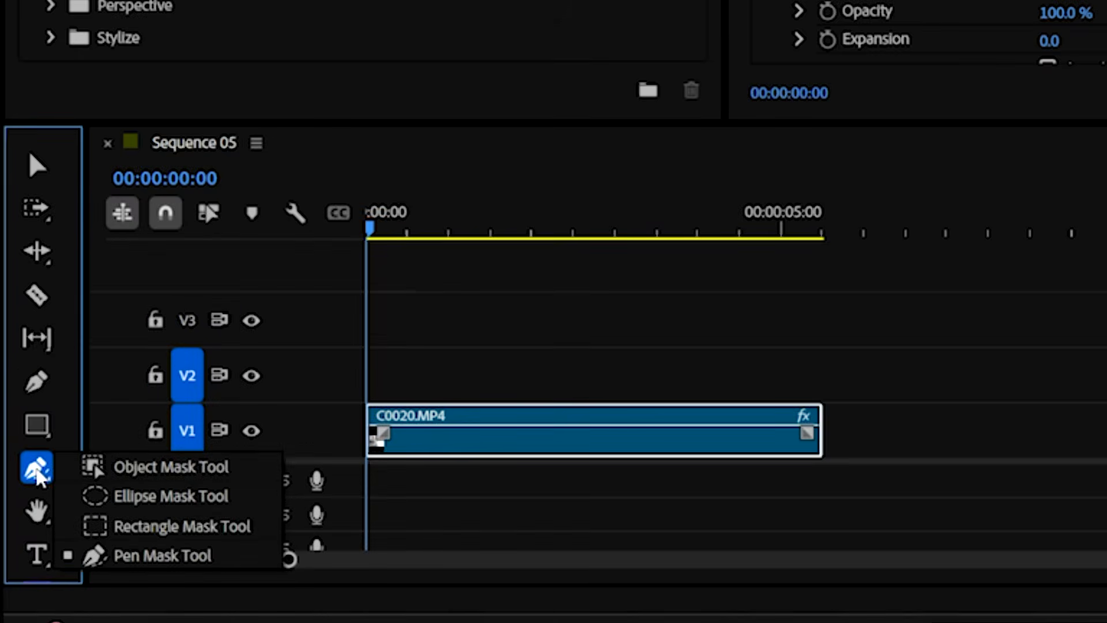
{"action": "left_click", "coordinate": [126, 558]}
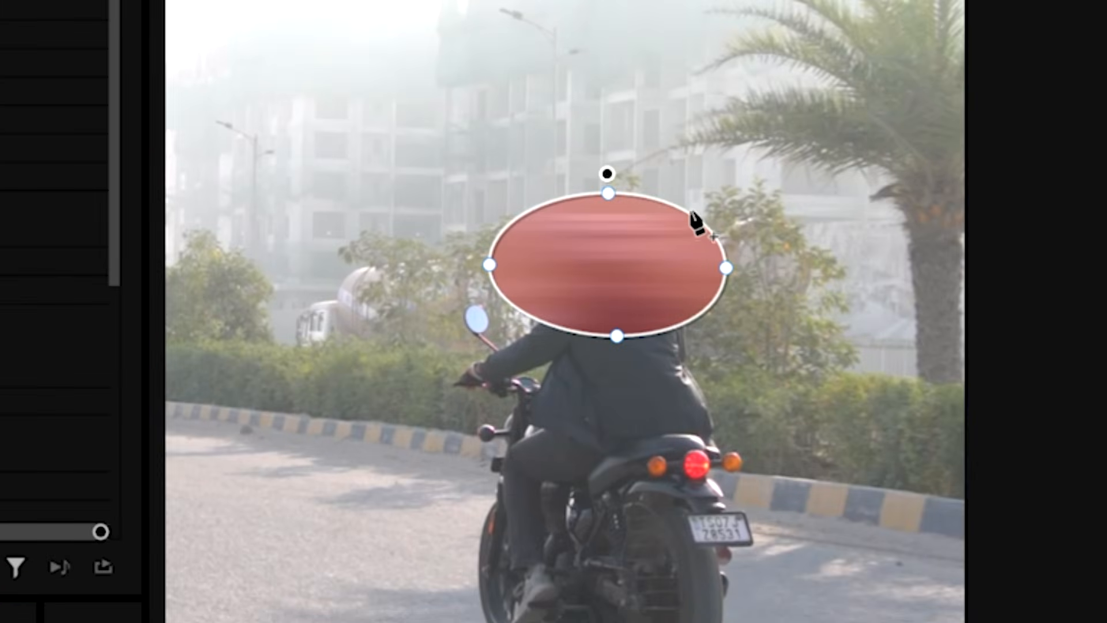
{"action": "left_click", "coordinate": [520, 215]}
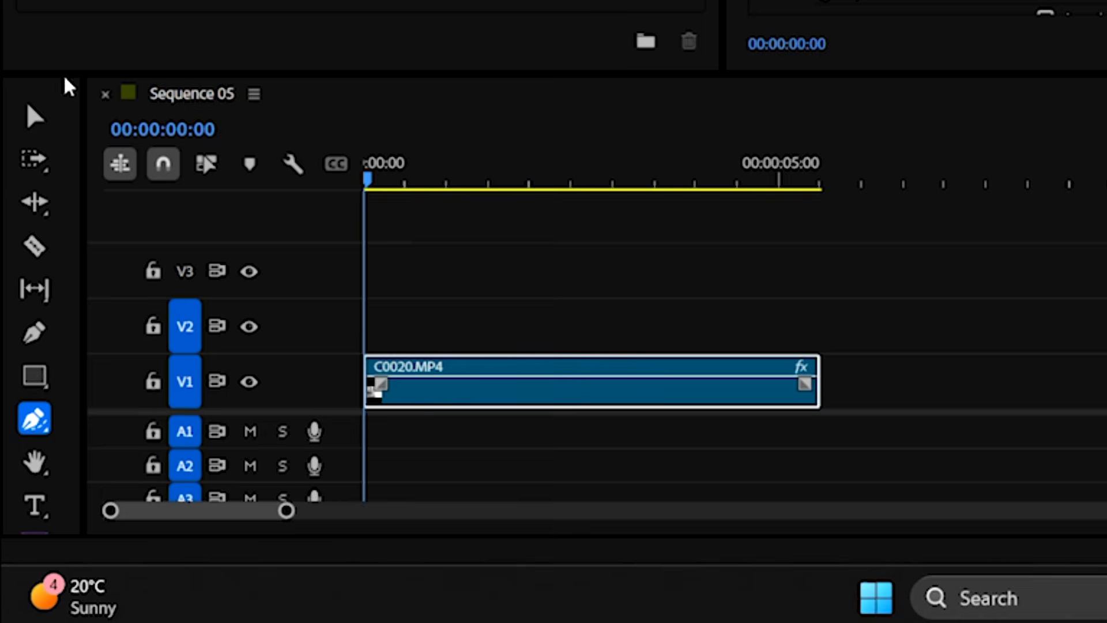
Step: Reshape the ellipse mask's upper-left edge at the added point and switch to the Premiere Pro 2025 project
{"action": "left_click", "coordinate": [36, 115]}
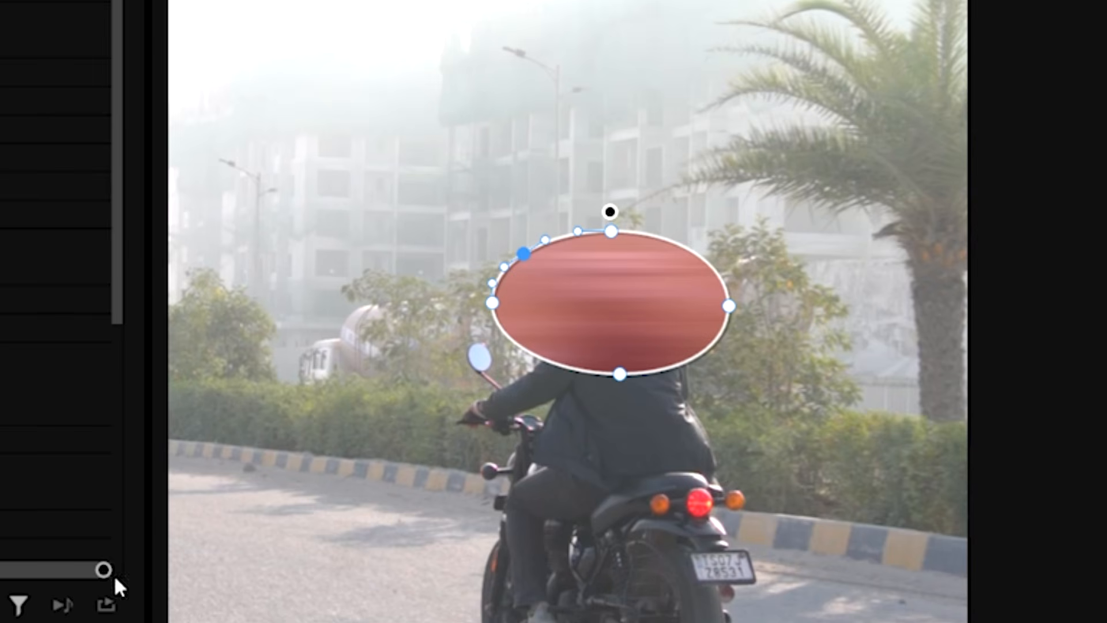
{"action": "left_click", "coordinate": [523, 254]}
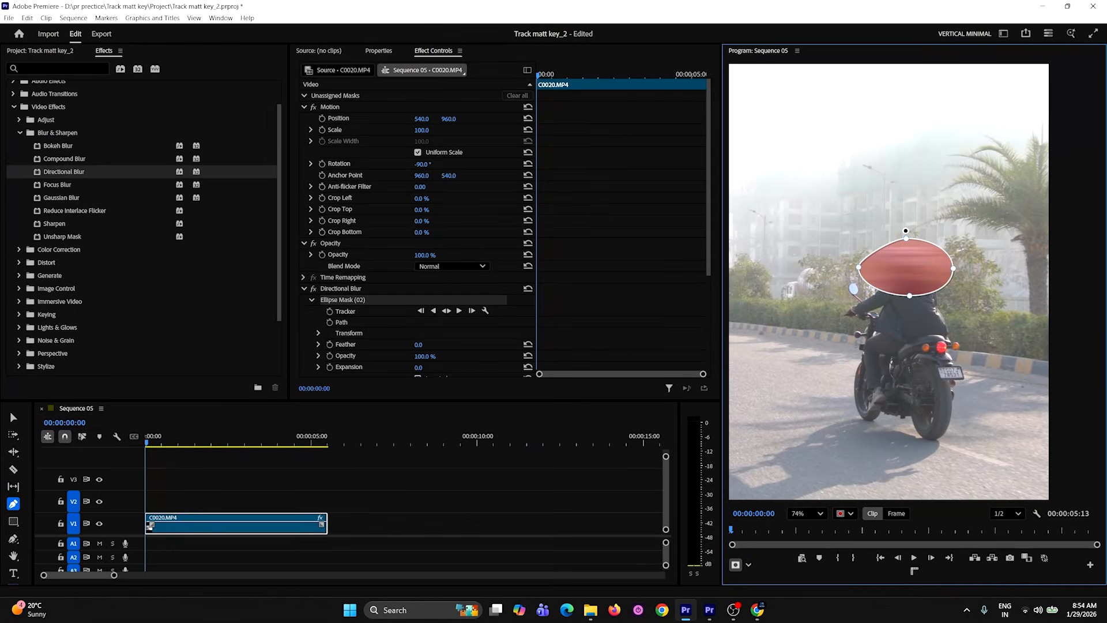
{"action": "left_click", "coordinate": [709, 609]}
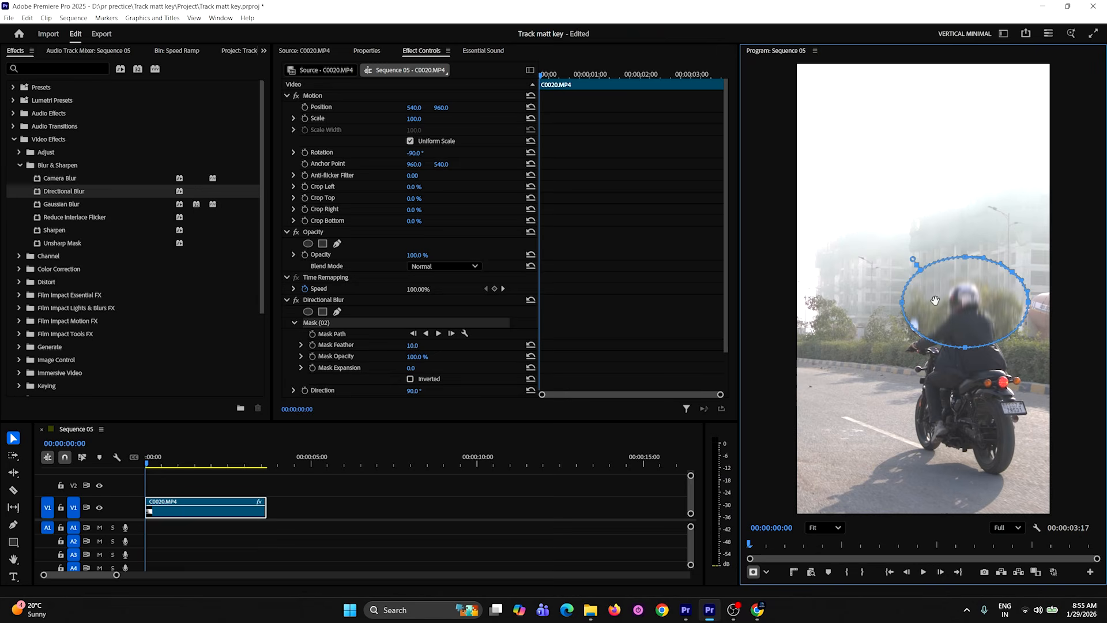
Step: Pull the ellipse mask's left-side point inward, and delete that mask from the Directional Blur effect
{"action": "left_click", "coordinate": [902, 301]}
{"action": "left_click_drag", "start_coordinate": [904, 302], "coordinate": [916, 302]}
{"action": "left_click", "coordinate": [315, 323]}
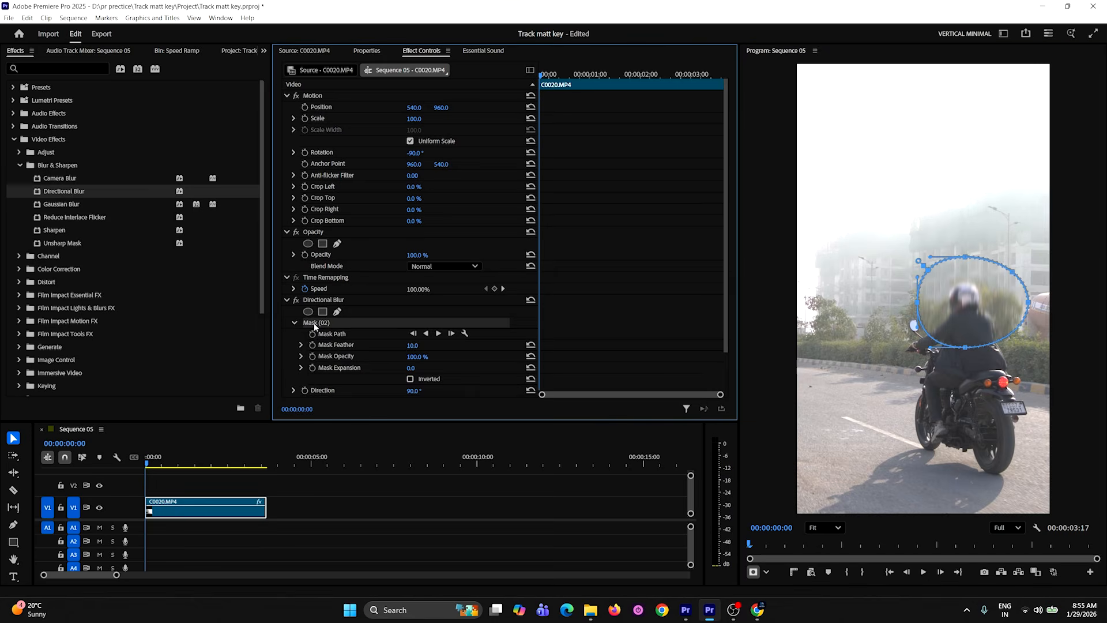
{"action": "key", "text": "Delete"}
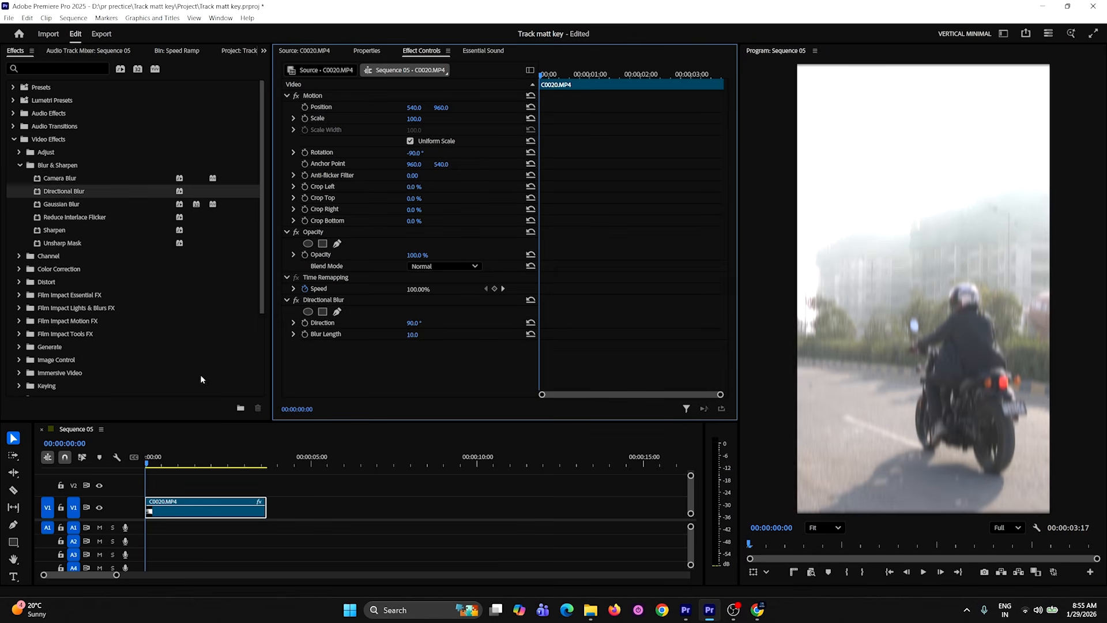
Step: Add an ellipse mask to Directional Blur and pull its four edge points inward to fit closely around the rider's helmet
{"action": "left_click", "coordinate": [307, 312]}
{"action": "left_click_drag", "start_coordinate": [918, 300], "coordinate": [953, 294]}
{"action": "left_click_drag", "start_coordinate": [959, 230], "coordinate": [960, 255]}
{"action": "left_click_drag", "start_coordinate": [963, 338], "coordinate": [963, 333]}
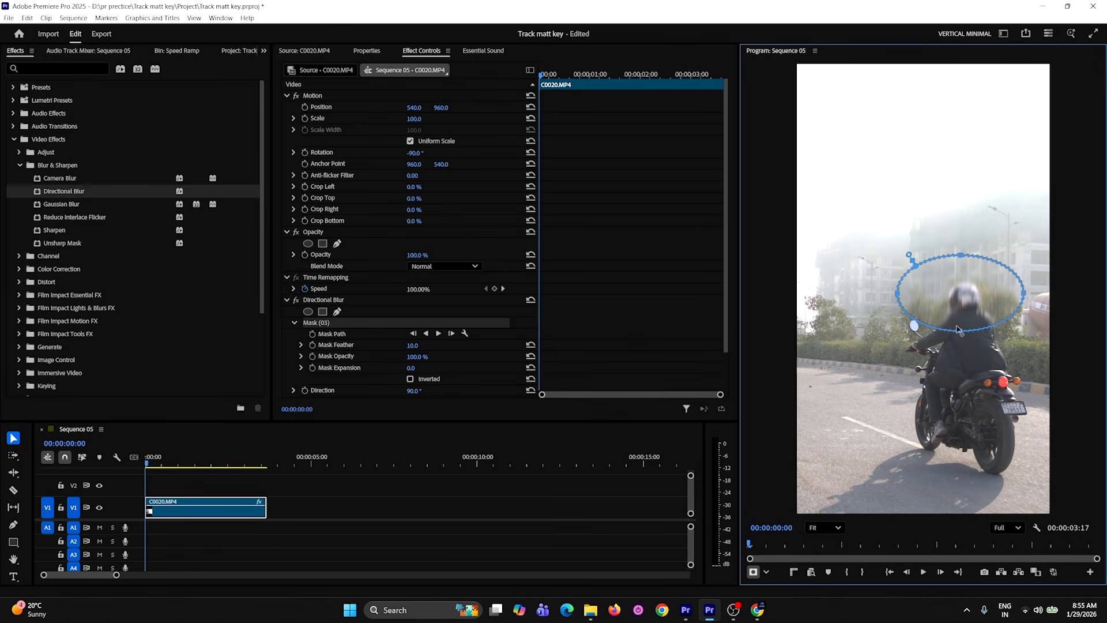
{"action": "left_click_drag", "start_coordinate": [898, 296], "coordinate": [929, 296]}
{"action": "left_click_drag", "start_coordinate": [1024, 292], "coordinate": [998, 292]}
{"action": "left_click_drag", "start_coordinate": [967, 256], "coordinate": [964, 273]}
{"action": "left_click_drag", "start_coordinate": [963, 333], "coordinate": [963, 324]}
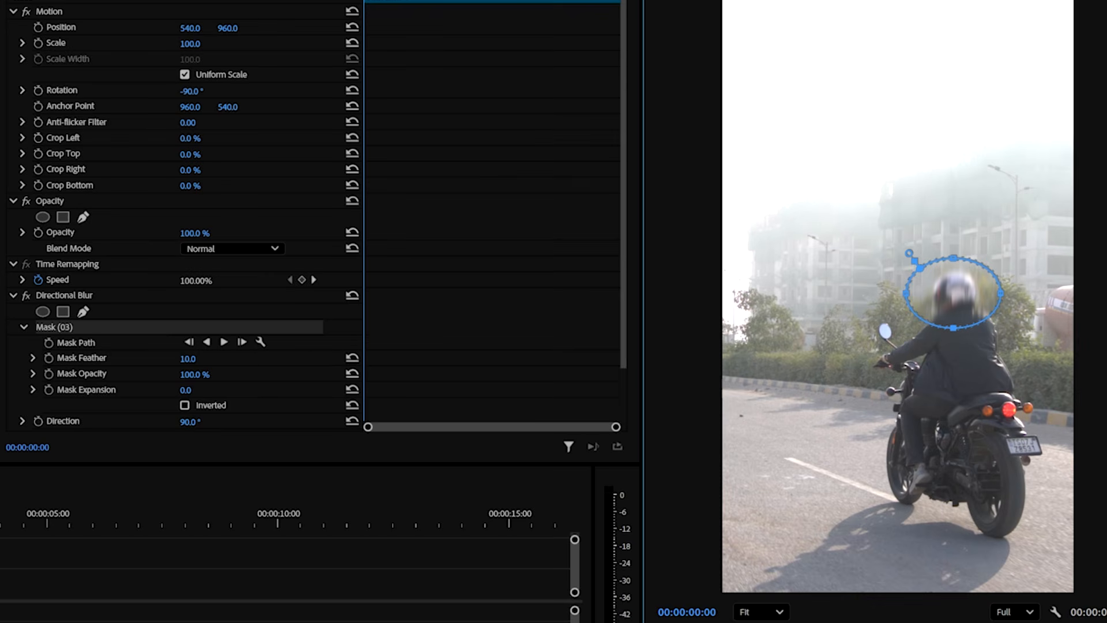
Step: Track the Directional Blur mask forward one frame at a time from the clip's start to 00:00:00:21
{"action": "left_click", "coordinate": [241, 346]}
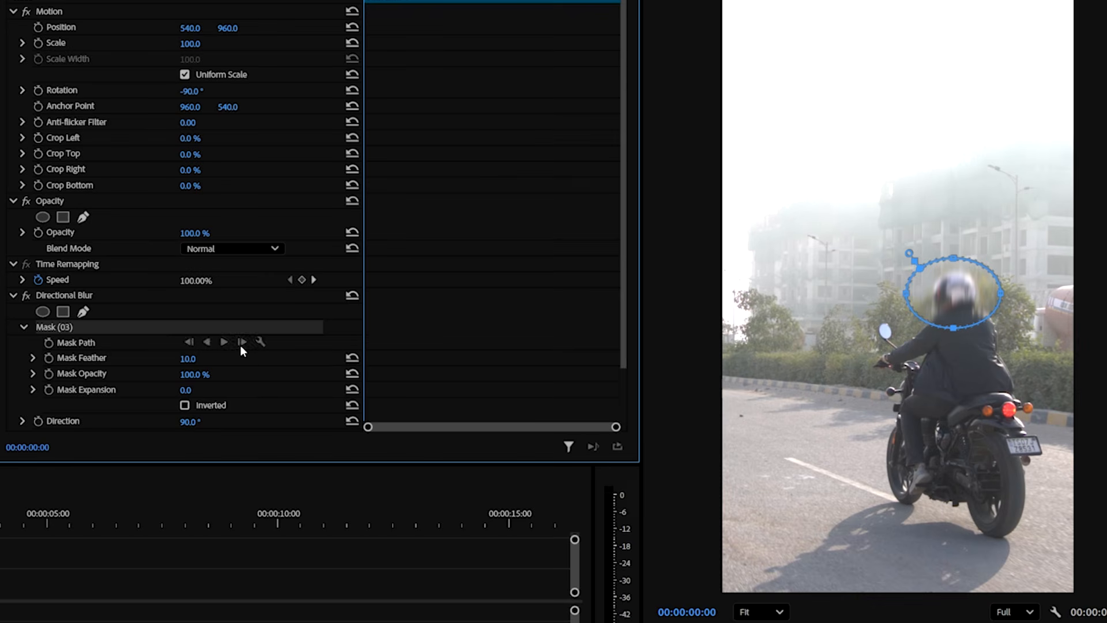
{"action": "left_click", "coordinate": [241, 344]}
{"action": "left_click", "coordinate": [241, 344]}
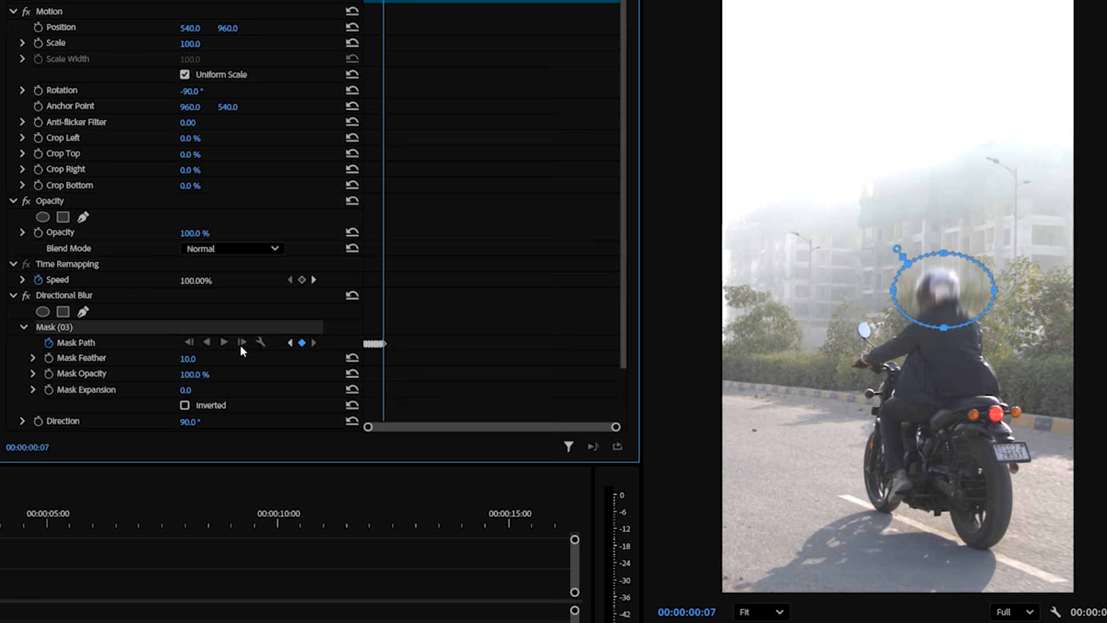
{"action": "left_click", "coordinate": [241, 343]}
{"action": "left_click", "coordinate": [241, 344]}
{"action": "left_click", "coordinate": [241, 343]}
{"action": "left_click", "coordinate": [241, 344]}
{"action": "left_click", "coordinate": [241, 344]}
{"action": "left_click", "coordinate": [241, 344]}
{"action": "left_click", "coordinate": [241, 344]}
{"action": "left_click", "coordinate": [241, 344]}
{"action": "left_click", "coordinate": [241, 343]}
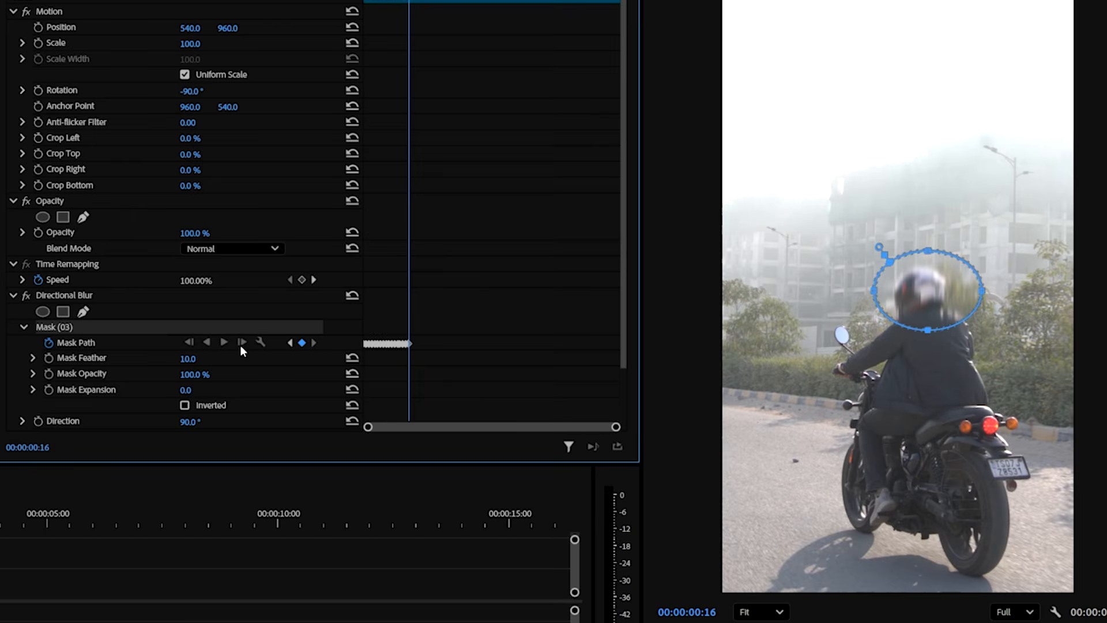
{"action": "left_click", "coordinate": [241, 344]}
{"action": "left_click", "coordinate": [241, 343]}
{"action": "left_click", "coordinate": [241, 343]}
{"action": "left_click", "coordinate": [241, 344]}
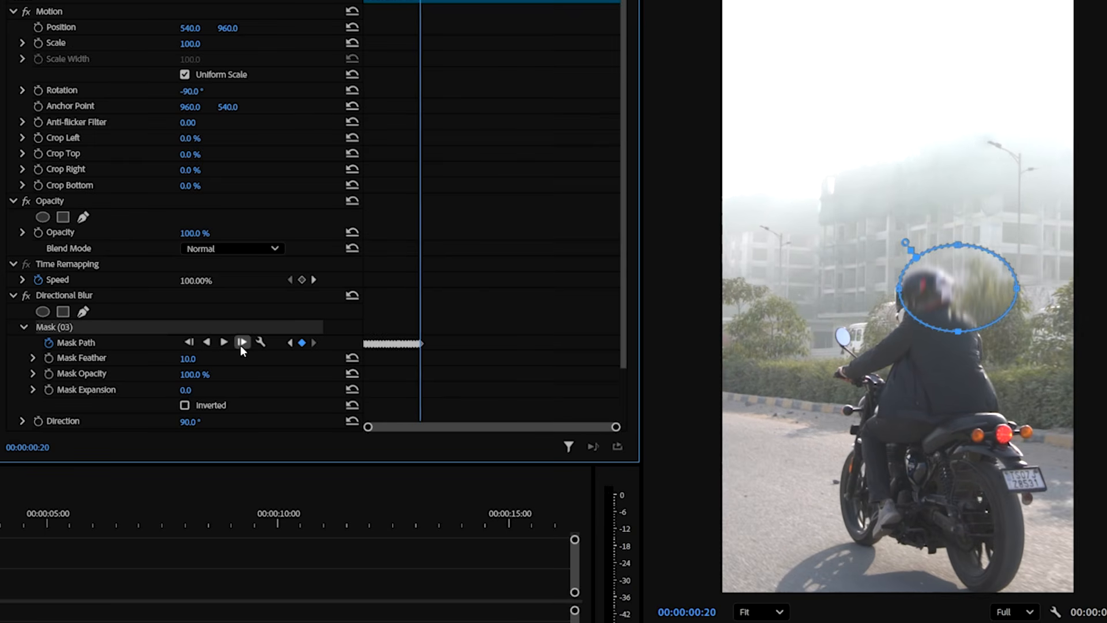
{"action": "left_click", "coordinate": [241, 343]}
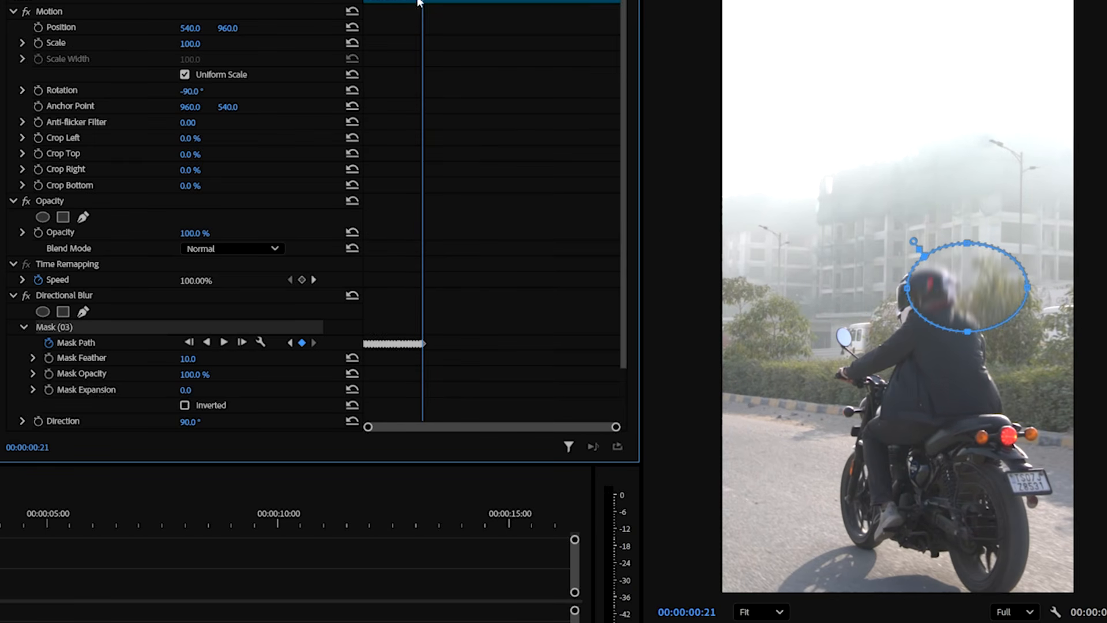
Step: Track the mask backward one frame at a time to 00:00:00:15
{"action": "left_click", "coordinate": [189, 342]}
{"action": "left_click", "coordinate": [188, 342]}
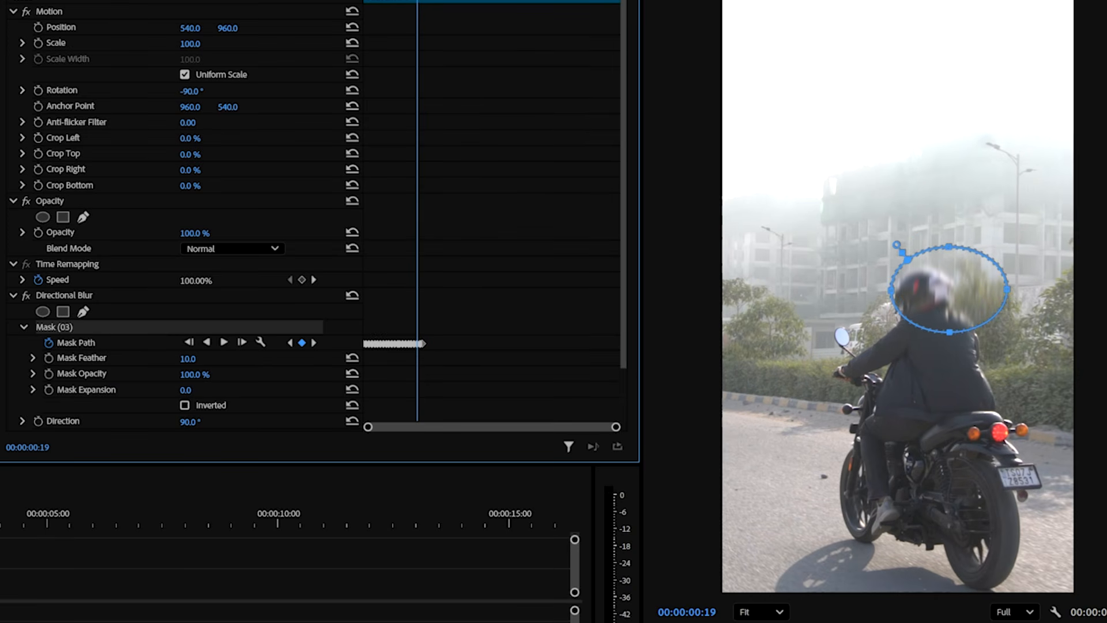
{"action": "left_click", "coordinate": [189, 341]}
{"action": "left_click", "coordinate": [188, 342]}
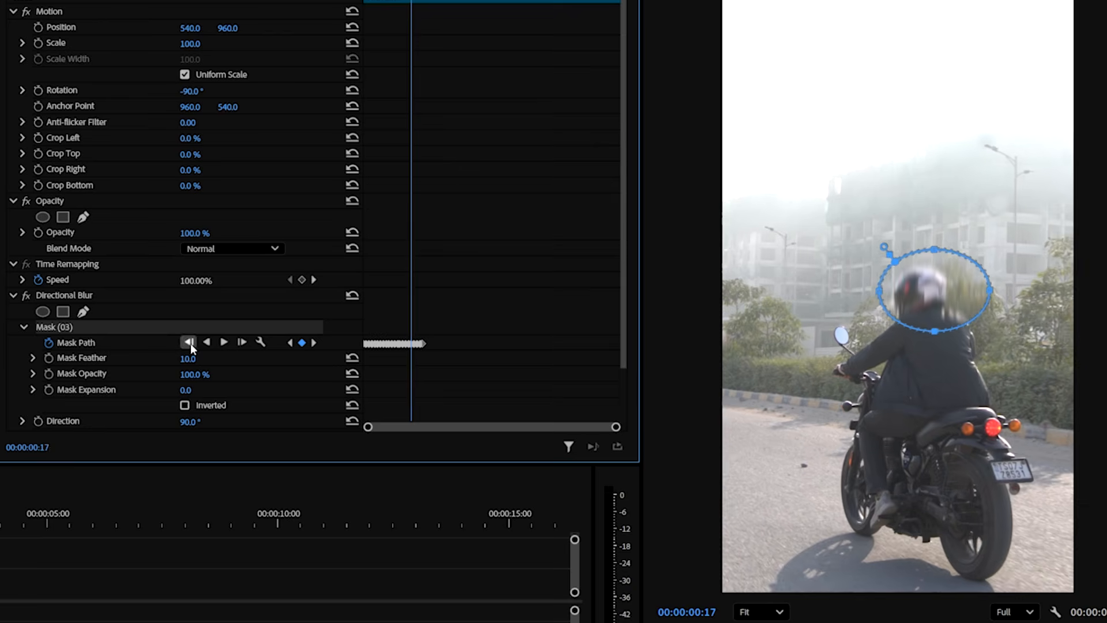
{"action": "left_click", "coordinate": [189, 343]}
{"action": "left_click", "coordinate": [189, 342]}
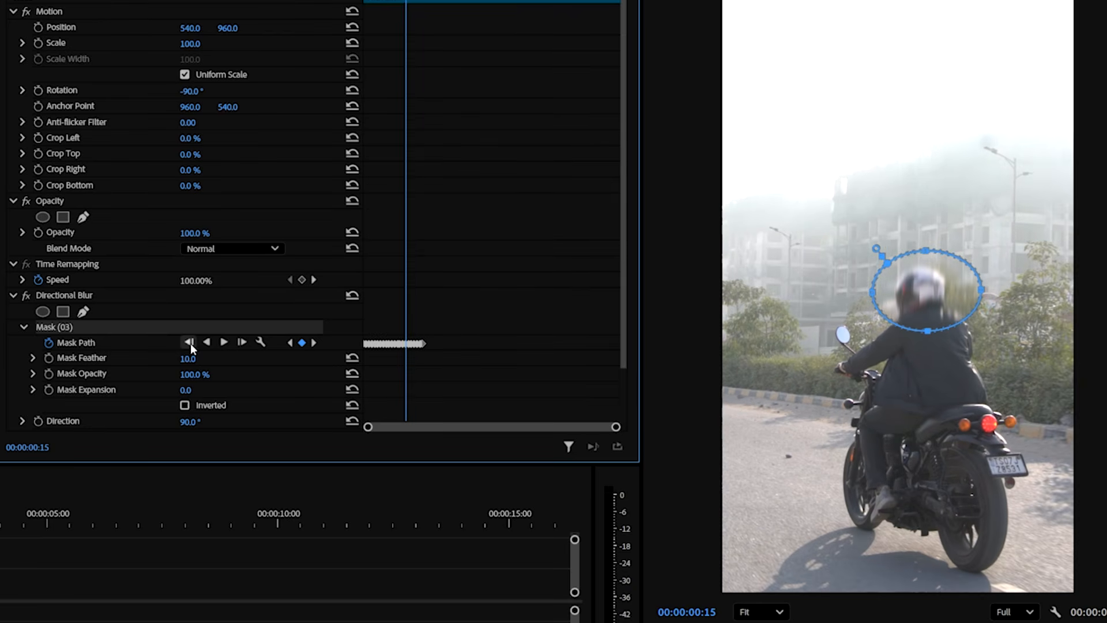
Step: Track the mask forward one frame to 00:00:00:16 and nudge it slightly left over the helmet
{"action": "left_click", "coordinate": [241, 343]}
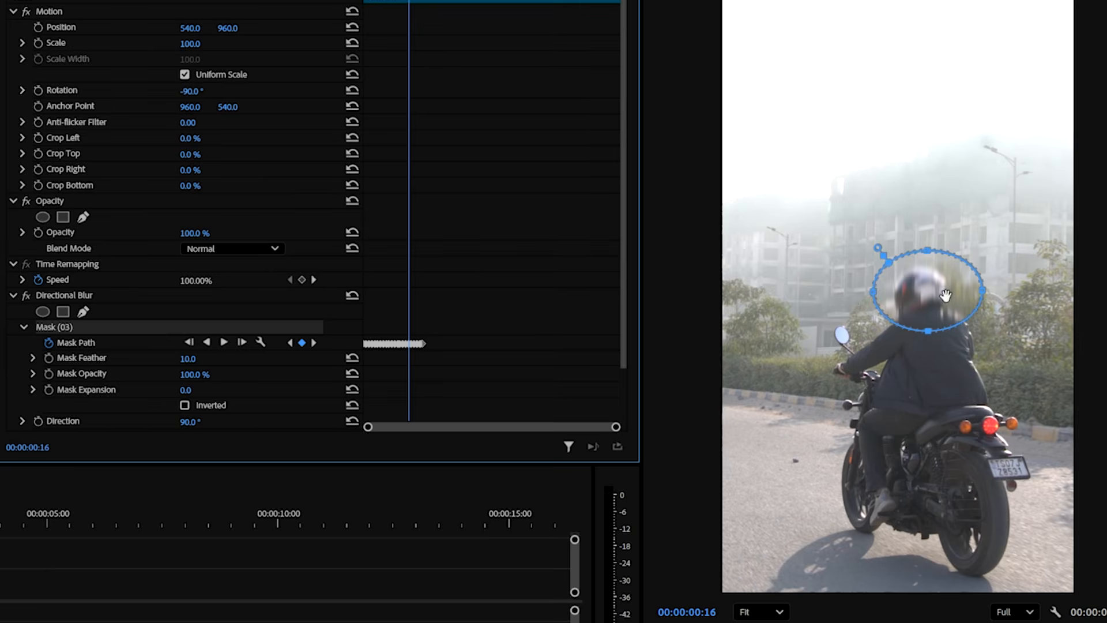
{"action": "scroll", "coordinate": [922, 297], "scroll_direction": "up", "scroll_amount": 2}
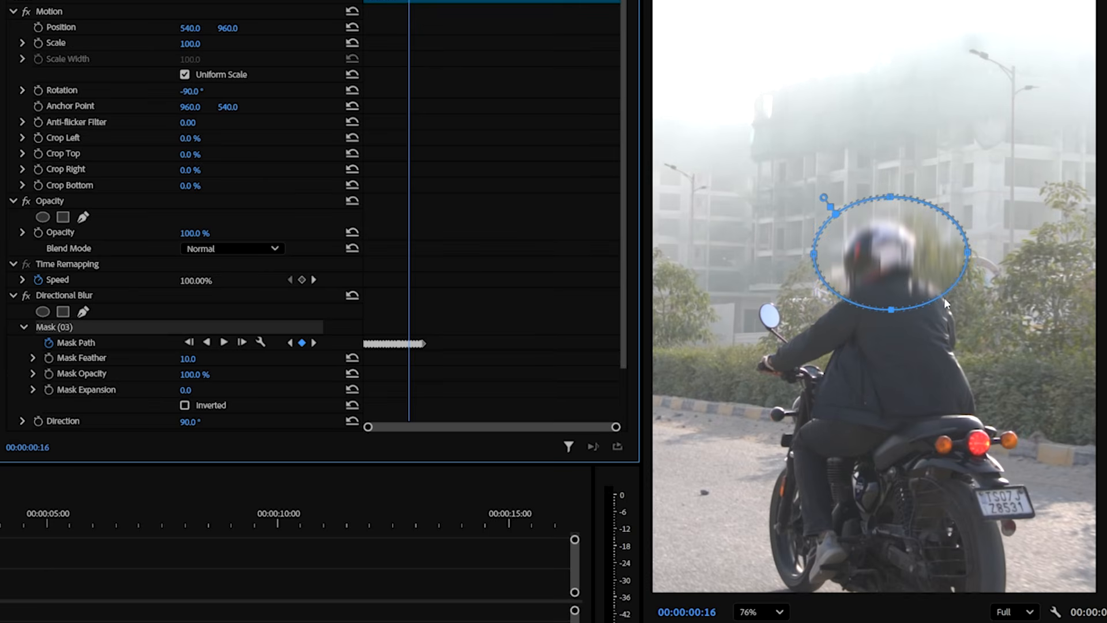
{"action": "left_click", "coordinate": [898, 225]}
{"action": "left_click_drag", "start_coordinate": [899, 225], "coordinate": [896, 226]}
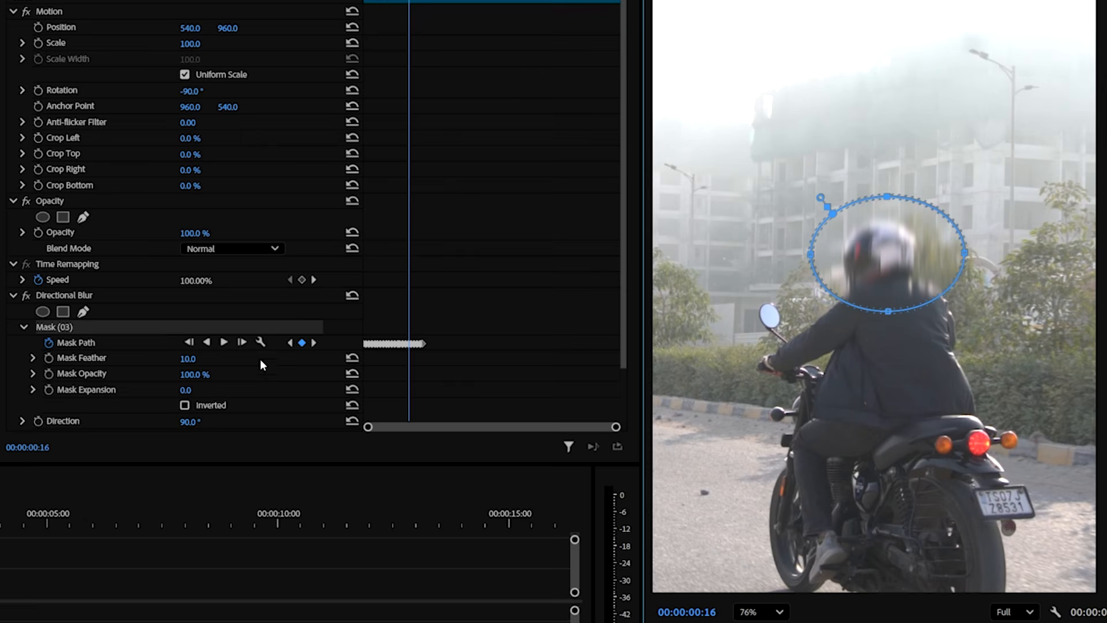
Step: Track the mask forward frame by frame to 00:00:00:19, shifting it back over the helmet along the way
{"action": "left_click", "coordinate": [248, 341]}
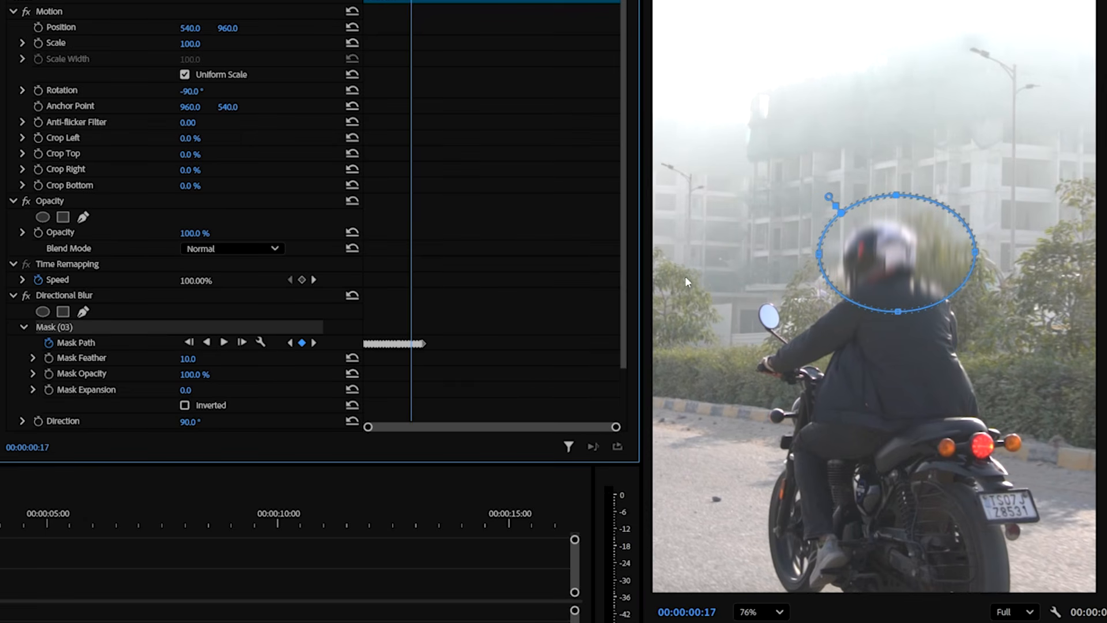
{"action": "left_click_drag", "start_coordinate": [891, 258], "coordinate": [884, 256]}
{"action": "left_click", "coordinate": [243, 342]}
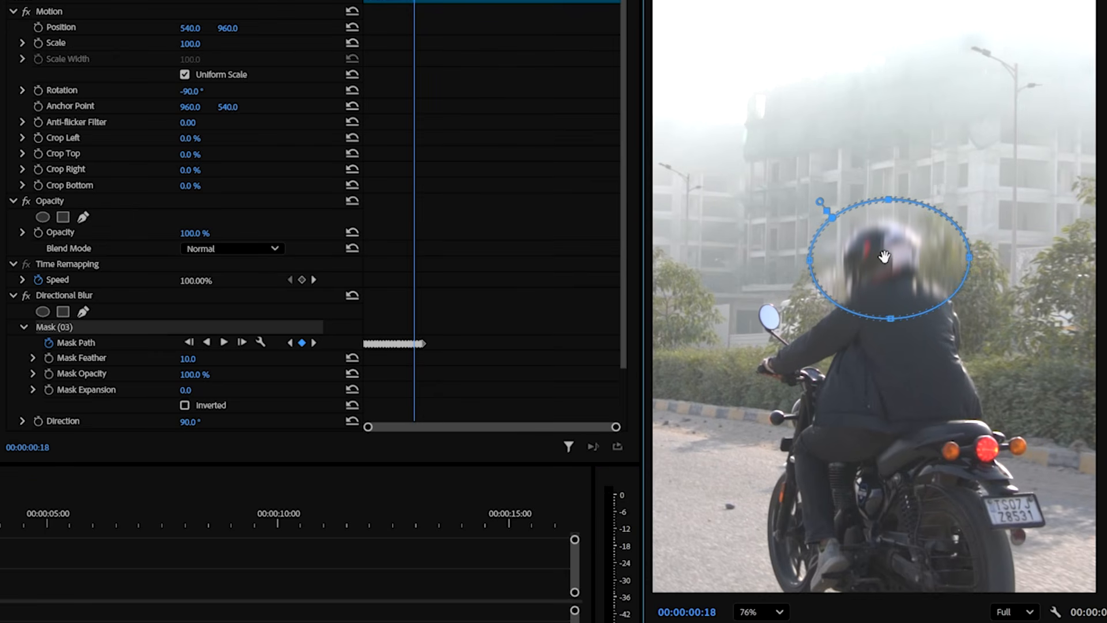
{"action": "left_click", "coordinate": [248, 344]}
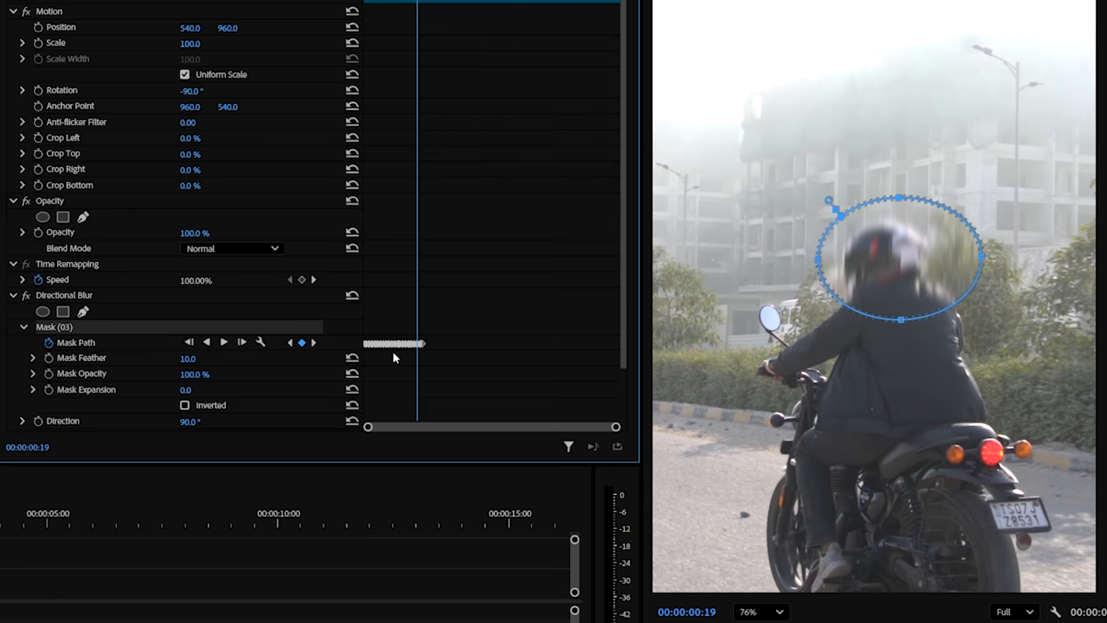
Step: Spread out the Mask Path keyframes, advance to 00:00:00:22, and try moving the mask over the helmet
{"action": "key", "text": "equal"}
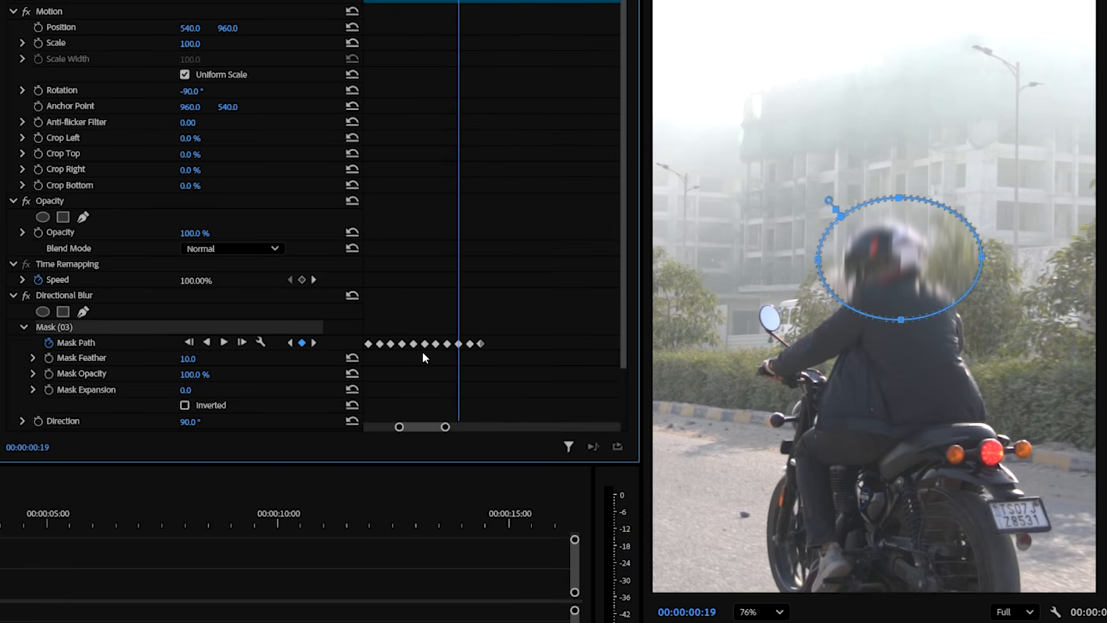
{"action": "key", "text": "Right"}
{"action": "key", "text": "Right"}
{"action": "key", "text": "Right"}
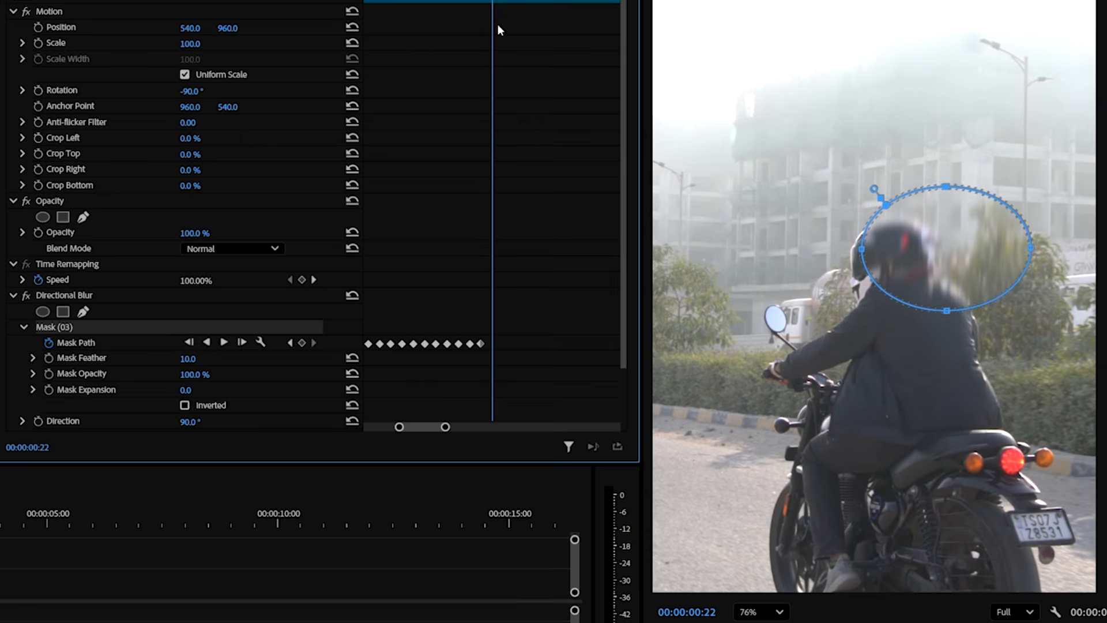
{"action": "left_click_drag", "start_coordinate": [932, 252], "coordinate": [902, 257]}
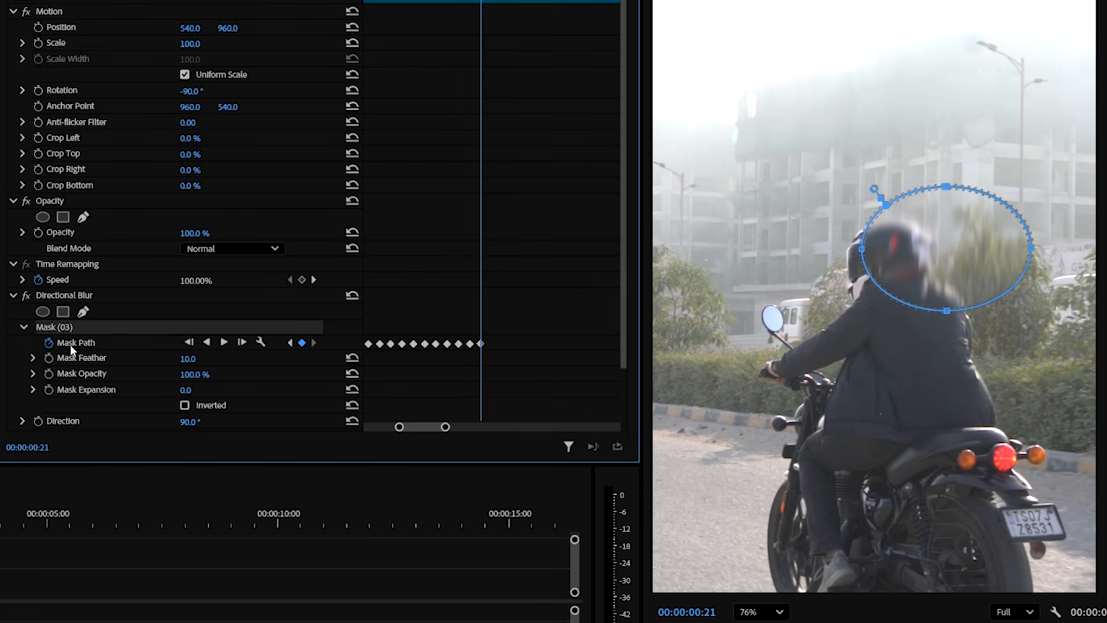
Step: Track the mask one frame to 00:00:00:22 and move it over the helmet, and undo both changes
{"action": "left_click", "coordinate": [242, 342]}
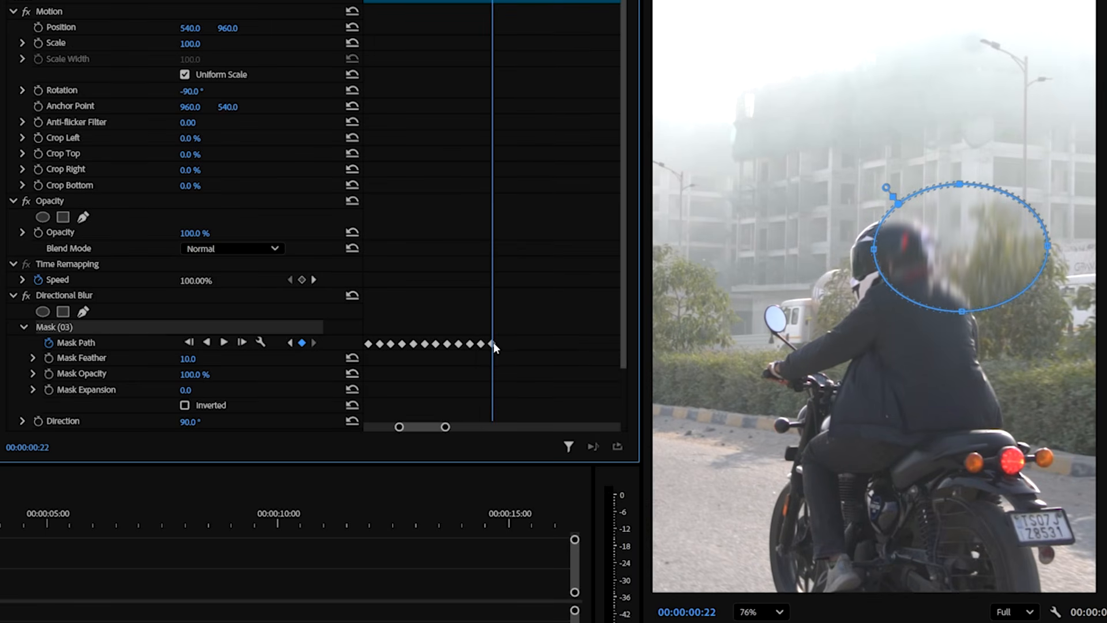
{"action": "left_click_drag", "start_coordinate": [968, 269], "coordinate": [907, 273]}
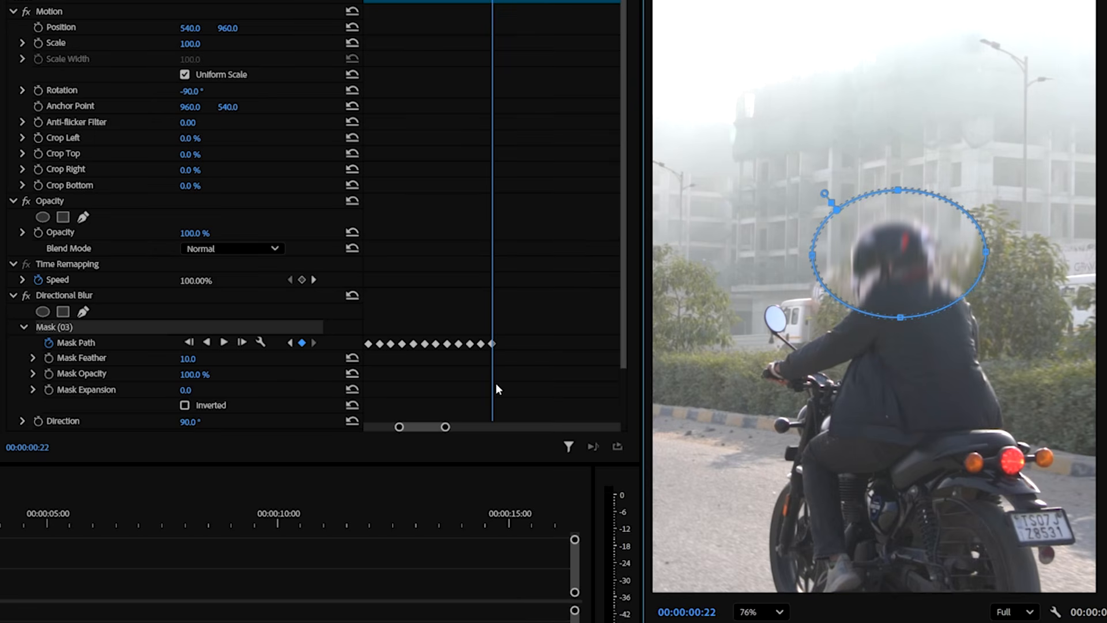
{"action": "key", "text": "ctrl+z"}
{"action": "key", "text": "ctrl+z"}
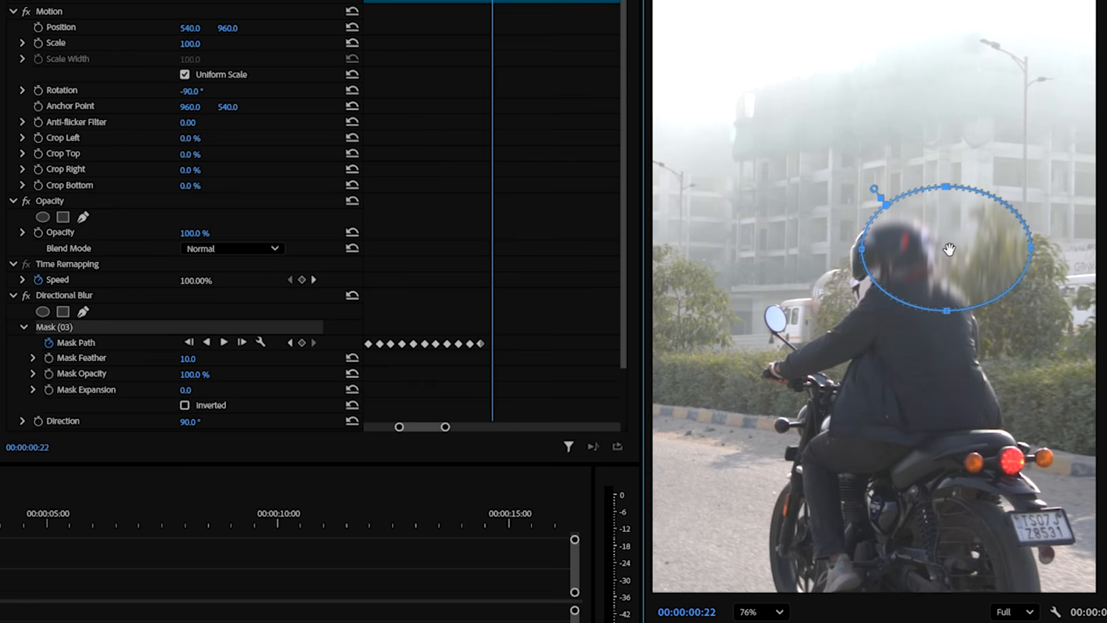
Step: Manually reposition the mask over the helmet at 00:00:00:22 and again at 00:00:00:23, keyframing its path without the tracker
{"action": "left_click_drag", "start_coordinate": [931, 245], "coordinate": [886, 254]}
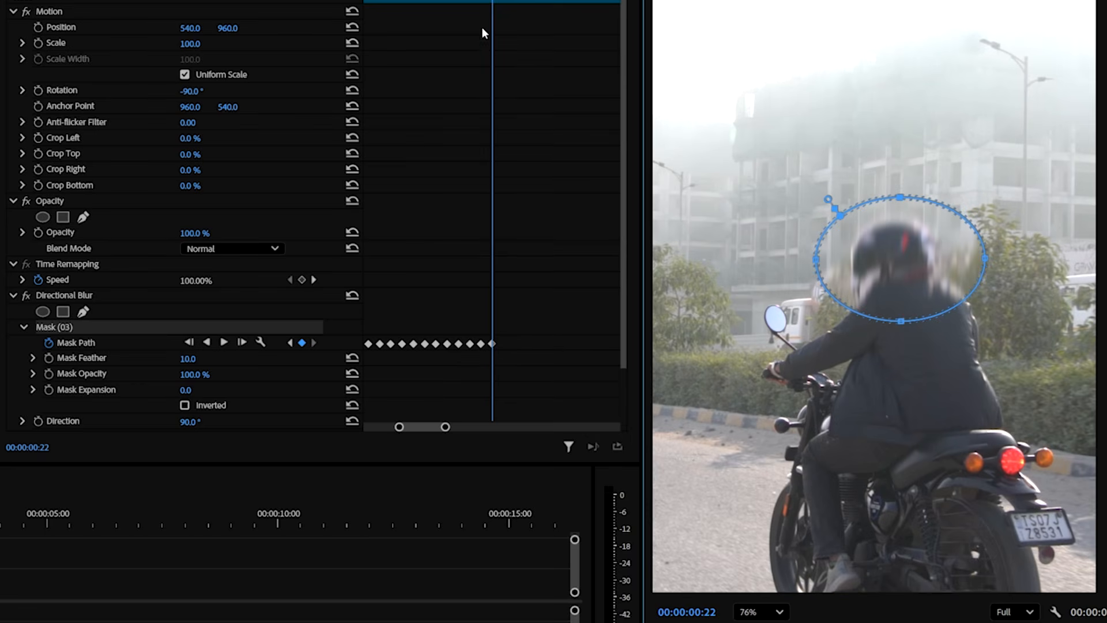
{"action": "left_click", "coordinate": [503, 1]}
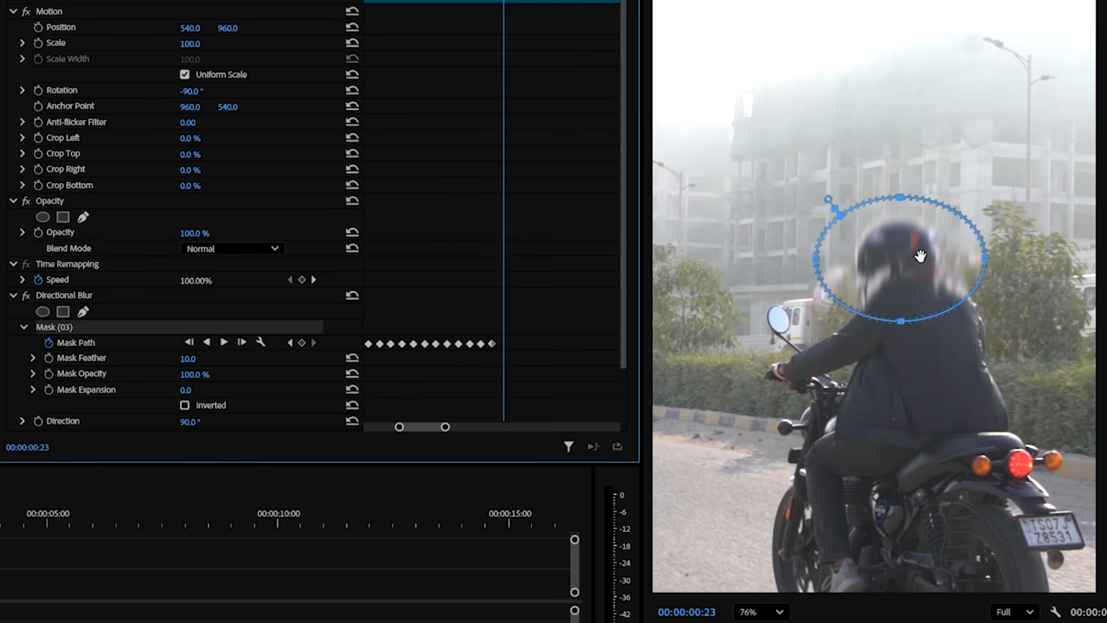
{"action": "left_click_drag", "start_coordinate": [893, 282], "coordinate": [894, 281]}
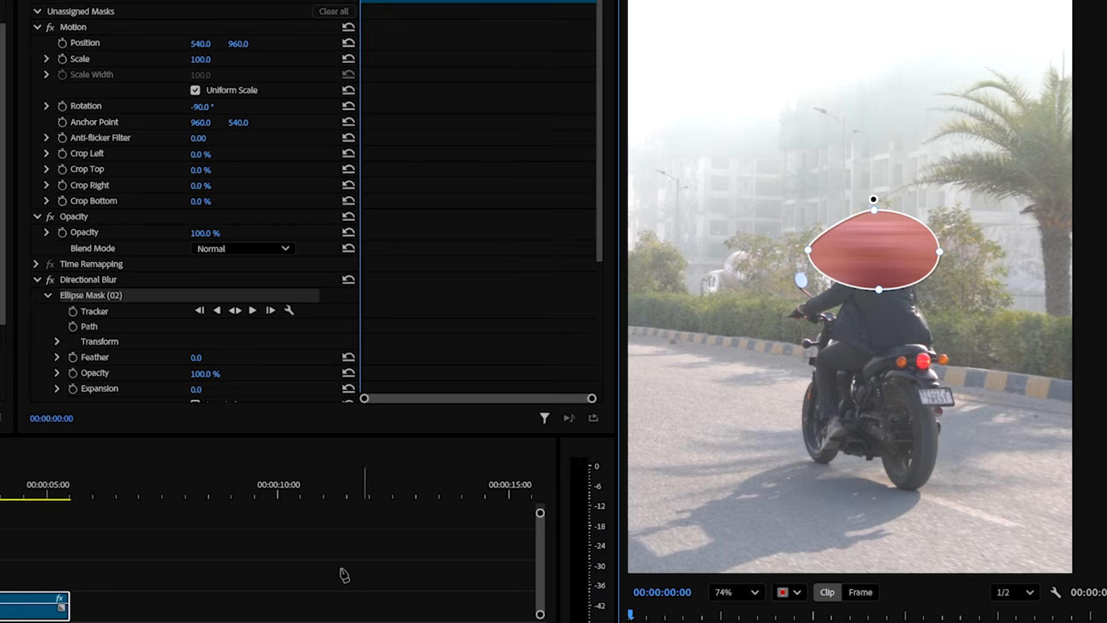
Step: In the newer Premiere version, replace the Directional Blur's ellipse mask with a circular one drawn and centered over the rider's helmet
{"action": "left_click", "coordinate": [94, 293]}
{"action": "key", "text": "Delete"}
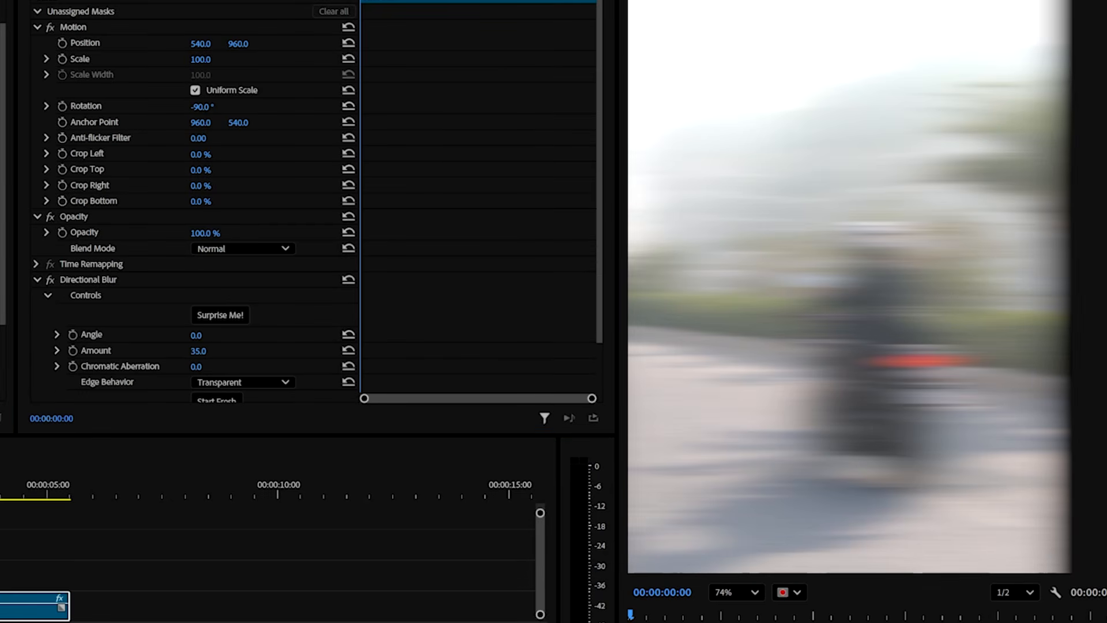
{"action": "left_click", "coordinate": [92, 278]}
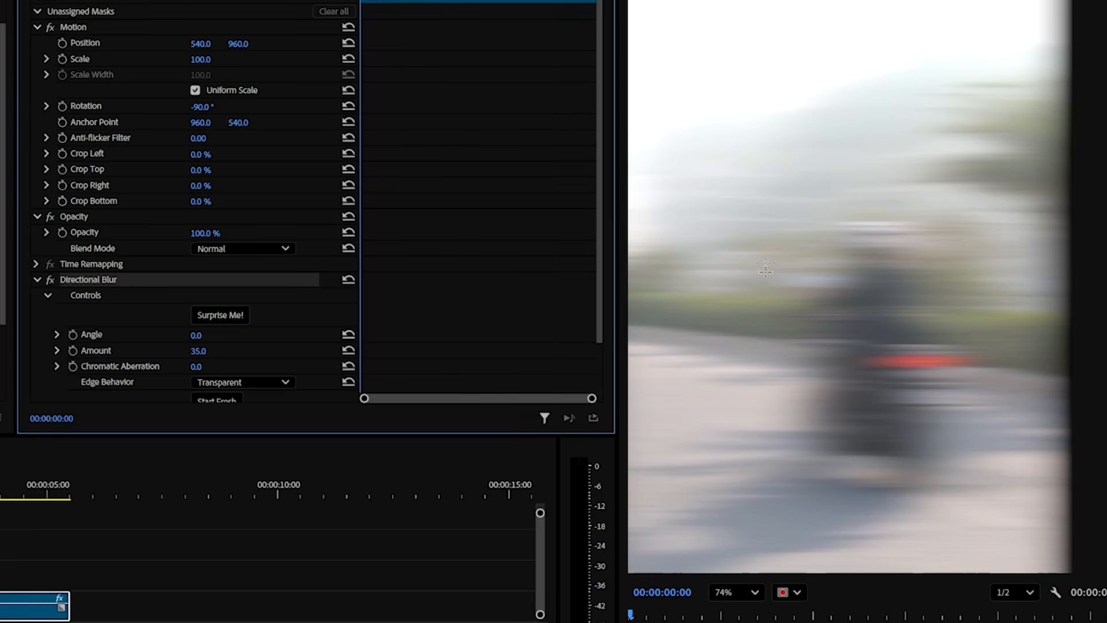
{"action": "left_click_drag", "start_coordinate": [834, 226], "coordinate": [924, 310]}
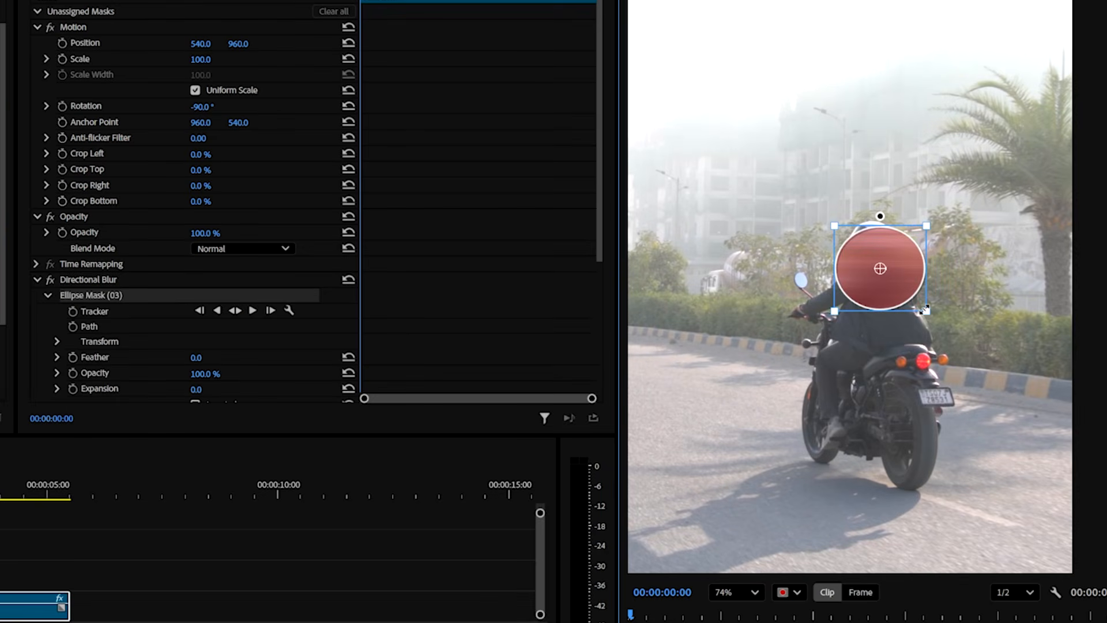
{"action": "left_click_drag", "start_coordinate": [900, 260], "coordinate": [888, 227]}
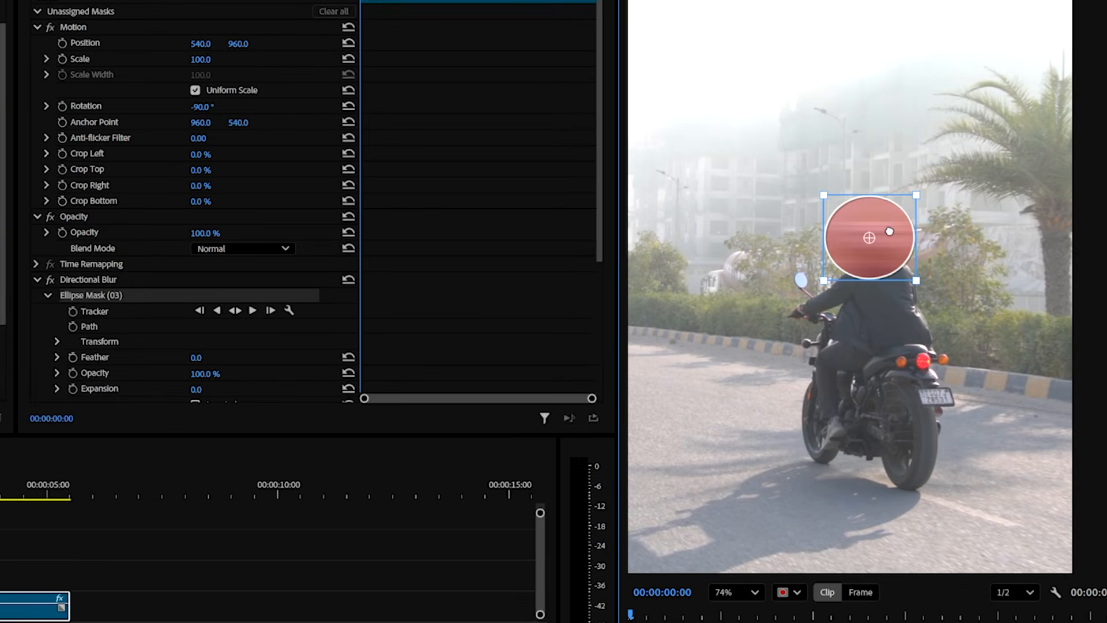
Step: Track the new ellipse mask forward one frame at a time from the clip's start to 00:00:02:07
{"action": "left_click", "coordinate": [270, 310]}
{"action": "left_click", "coordinate": [270, 311]}
{"action": "left_click", "coordinate": [270, 310]}
{"action": "left_click", "coordinate": [271, 310]}
{"action": "left_click", "coordinate": [270, 310]}
{"action": "left_click", "coordinate": [271, 310]}
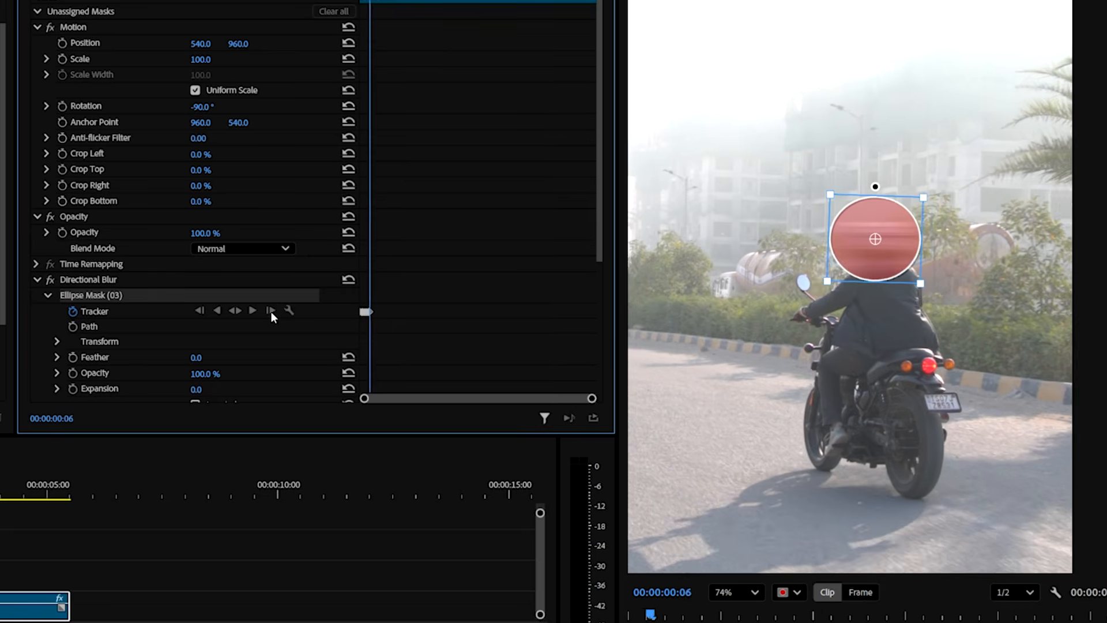
{"action": "left_click", "coordinate": [271, 310]}
{"action": "left_click", "coordinate": [271, 310]}
{"action": "left_click", "coordinate": [271, 310]}
{"action": "left_click", "coordinate": [270, 310]}
{"action": "left_click", "coordinate": [270, 310]}
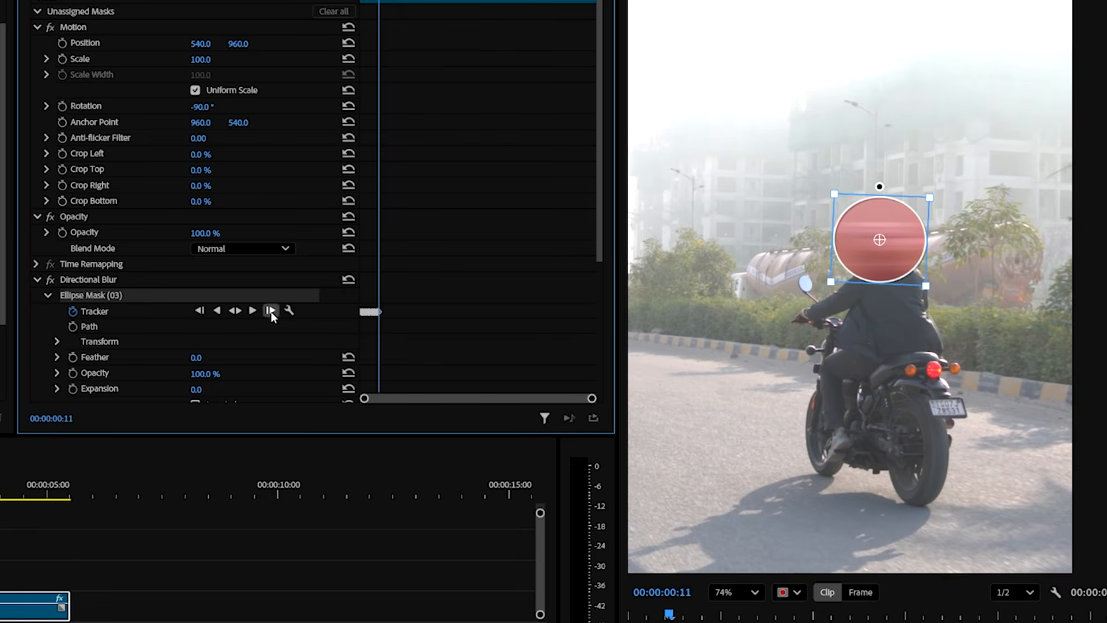
{"action": "left_click", "coordinate": [270, 310]}
{"action": "left_click", "coordinate": [270, 310]}
{"action": "left_click", "coordinate": [271, 310]}
{"action": "left_click", "coordinate": [271, 310]}
{"action": "left_click", "coordinate": [271, 310]}
{"action": "left_click", "coordinate": [271, 310]}
{"action": "left_click", "coordinate": [270, 310]}
{"action": "left_click", "coordinate": [270, 310]}
{"action": "left_click", "coordinate": [270, 310]}
{"action": "left_click", "coordinate": [270, 310]}
{"action": "left_click", "coordinate": [271, 310]}
{"action": "left_click", "coordinate": [271, 310]}
{"action": "left_click", "coordinate": [270, 310]}
{"action": "left_click", "coordinate": [270, 310]}
{"action": "left_click", "coordinate": [270, 310]}
{"action": "left_click", "coordinate": [271, 310]}
{"action": "left_click", "coordinate": [271, 310]}
{"action": "left_click", "coordinate": [270, 310]}
{"action": "left_click", "coordinate": [271, 310]}
{"action": "left_click", "coordinate": [270, 311]}
{"action": "left_click", "coordinate": [270, 310]}
{"action": "left_click", "coordinate": [271, 310]}
{"action": "left_click", "coordinate": [270, 310]}
{"action": "left_click", "coordinate": [270, 310]}
{"action": "left_click", "coordinate": [270, 310]}
{"action": "left_click", "coordinate": [271, 310]}
{"action": "left_click", "coordinate": [271, 310]}
{"action": "left_click", "coordinate": [270, 310]}
{"action": "left_click", "coordinate": [270, 310]}
{"action": "left_click", "coordinate": [270, 310]}
{"action": "left_click", "coordinate": [270, 310]}
{"action": "left_click", "coordinate": [270, 310]}
{"action": "left_click", "coordinate": [270, 310]}
{"action": "left_click", "coordinate": [270, 310]}
{"action": "left_click", "coordinate": [270, 310]}
{"action": "left_click", "coordinate": [271, 310]}
{"action": "left_click", "coordinate": [271, 310]}
{"action": "left_click", "coordinate": [270, 310]}
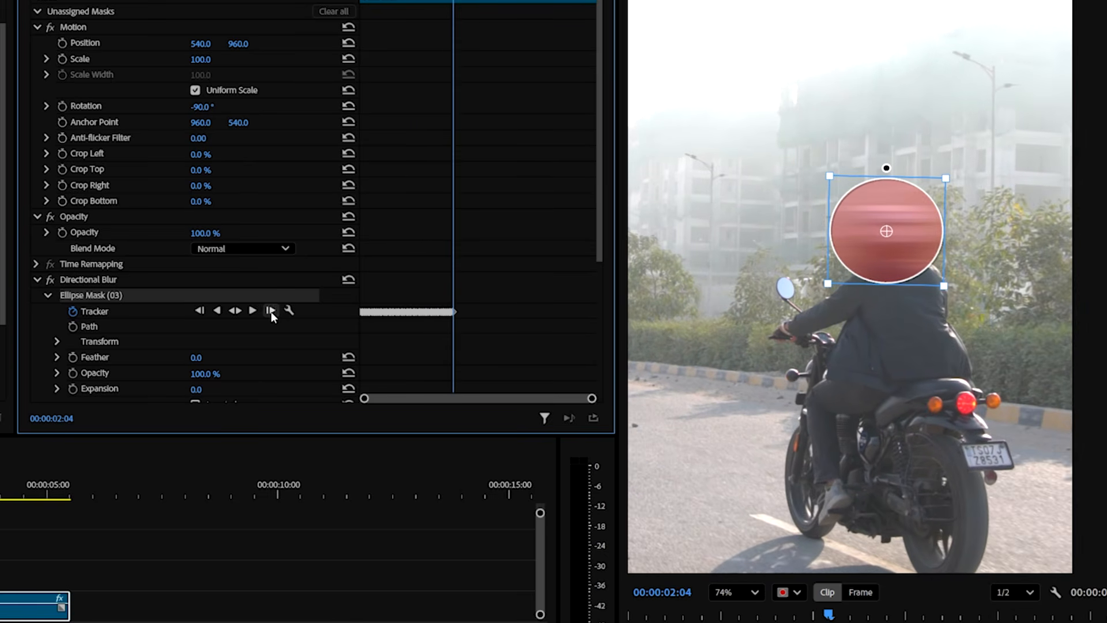
{"action": "left_click", "coordinate": [270, 310]}
{"action": "left_click", "coordinate": [270, 310]}
{"action": "left_click", "coordinate": [270, 310]}
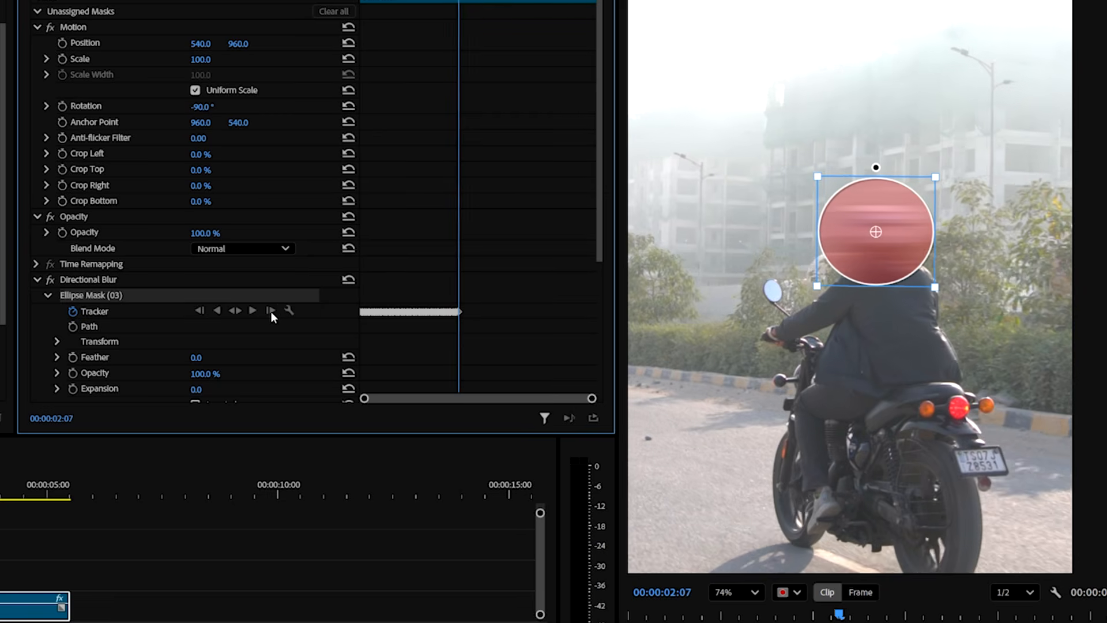
Step: Continue tracking the Directional Blur's ellipse mask forward one frame at a time to 00:00:03:00
{"action": "left_click", "coordinate": [270, 310]}
{"action": "left_click", "coordinate": [270, 310]}
{"action": "left_click", "coordinate": [270, 311]}
{"action": "left_click", "coordinate": [270, 310]}
{"action": "left_click", "coordinate": [270, 311]}
{"action": "left_click", "coordinate": [271, 310]}
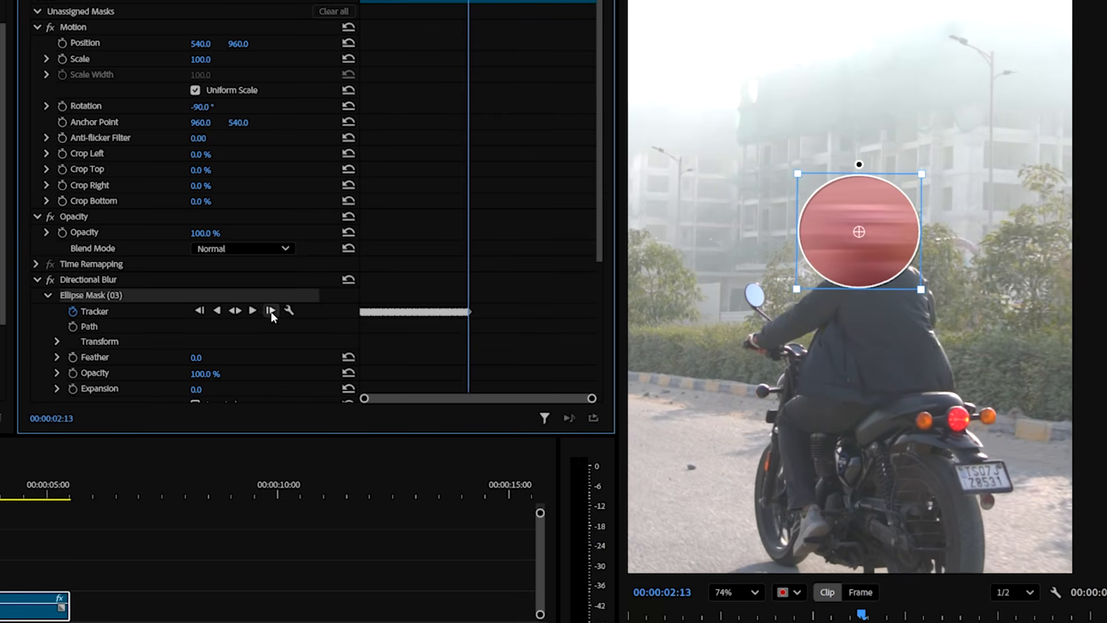
{"action": "left_click", "coordinate": [271, 310]}
{"action": "left_click", "coordinate": [271, 310]}
{"action": "left_click", "coordinate": [270, 310]}
{"action": "left_click", "coordinate": [271, 311]}
{"action": "left_click", "coordinate": [271, 310]}
{"action": "left_click", "coordinate": [271, 310]}
{"action": "left_click", "coordinate": [271, 310]}
{"action": "left_click", "coordinate": [271, 310]}
{"action": "left_click", "coordinate": [271, 310]}
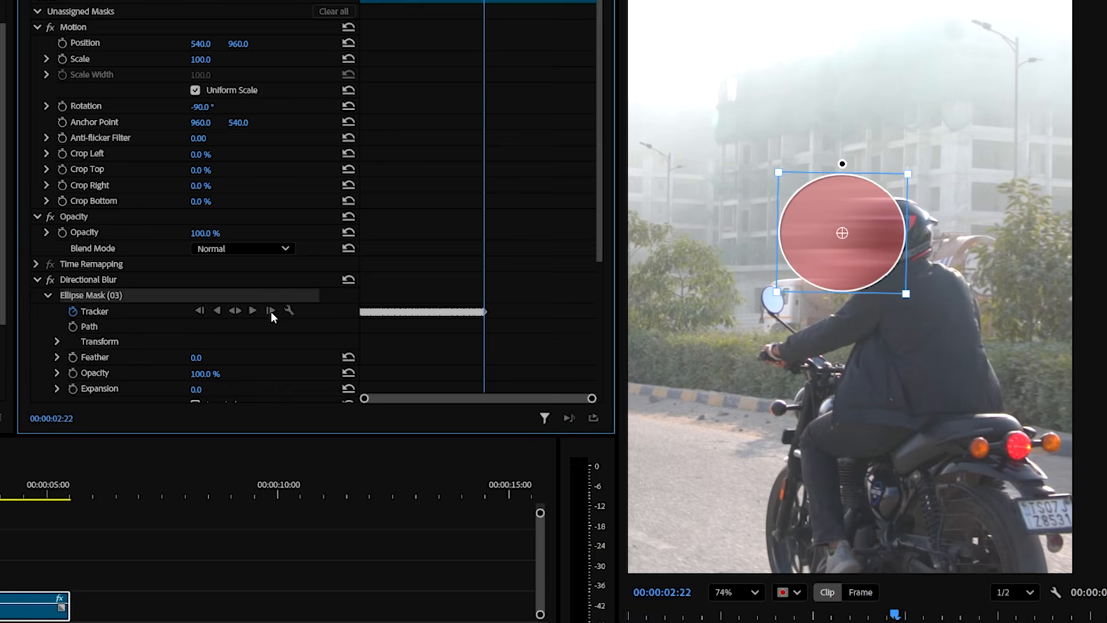
{"action": "left_click", "coordinate": [271, 310]}
{"action": "left_click", "coordinate": [270, 311]}
{"action": "left_click", "coordinate": [270, 310]}
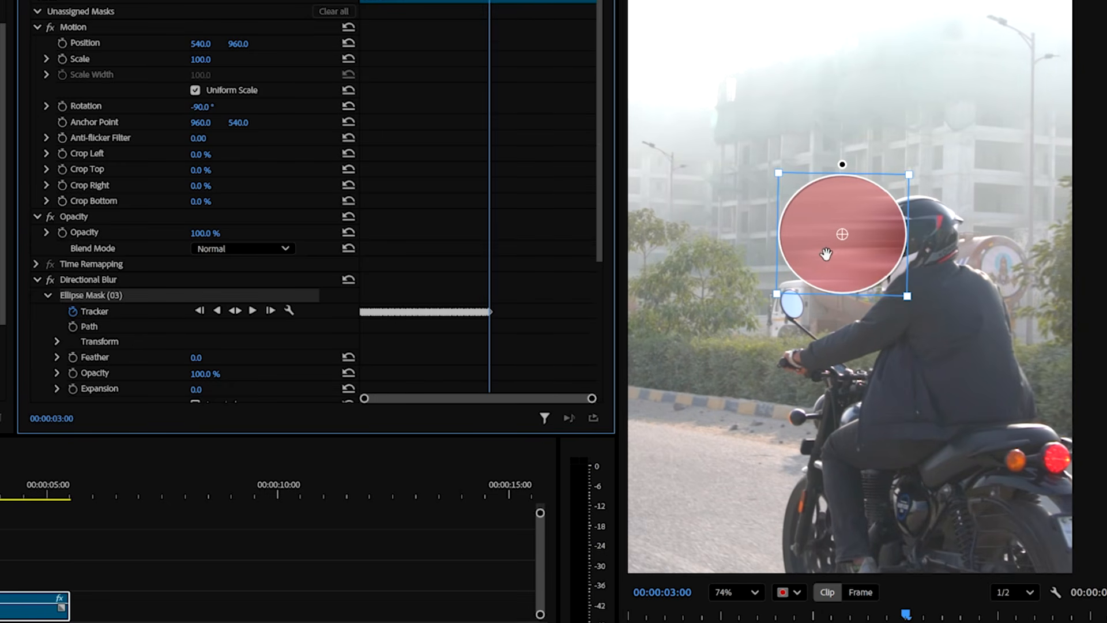
Step: Move the ellipse mask over the helmet at 00:00:03:00 in Clip mode and play back the earlier tracked frames
{"action": "left_click_drag", "start_coordinate": [818, 237], "coordinate": [911, 237]}
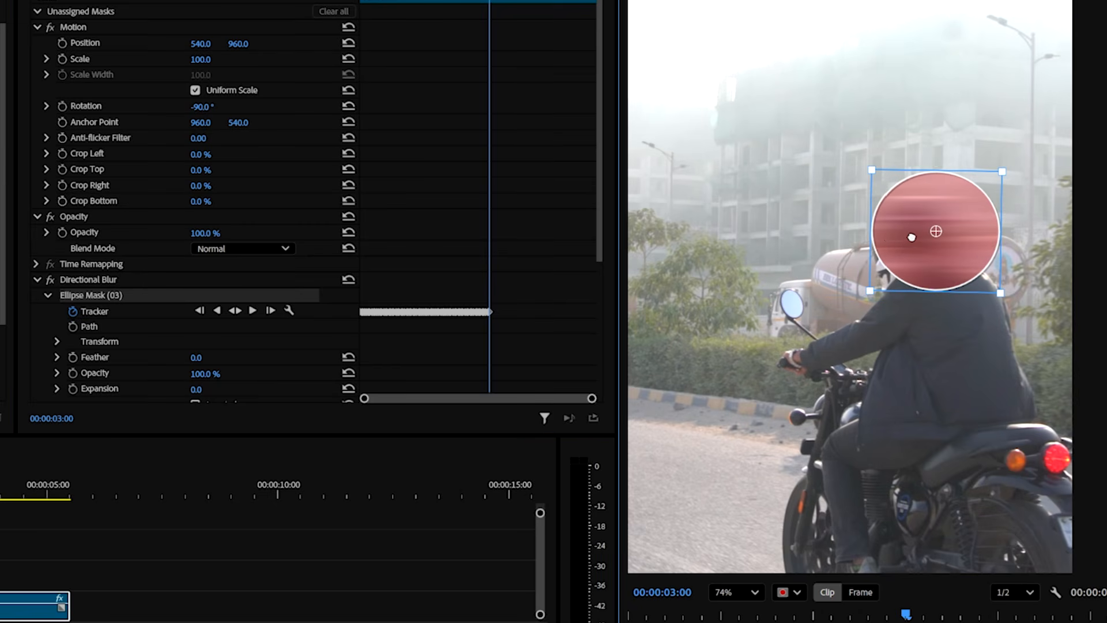
{"action": "left_click_drag", "start_coordinate": [489, 6], "coordinate": [416, 18]}
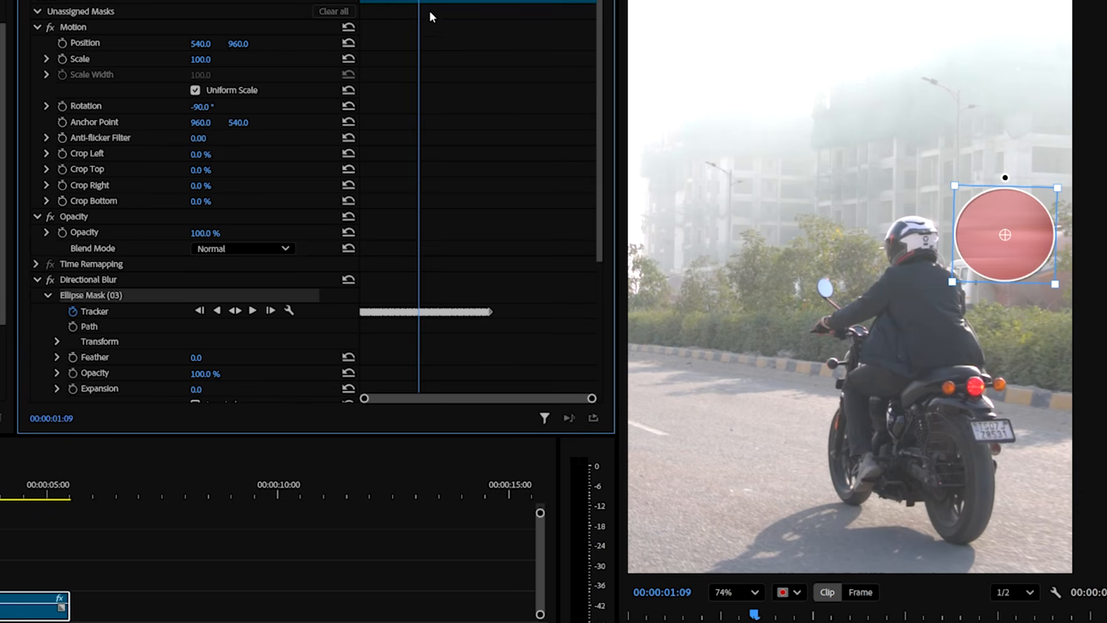
{"action": "key", "text": "space"}
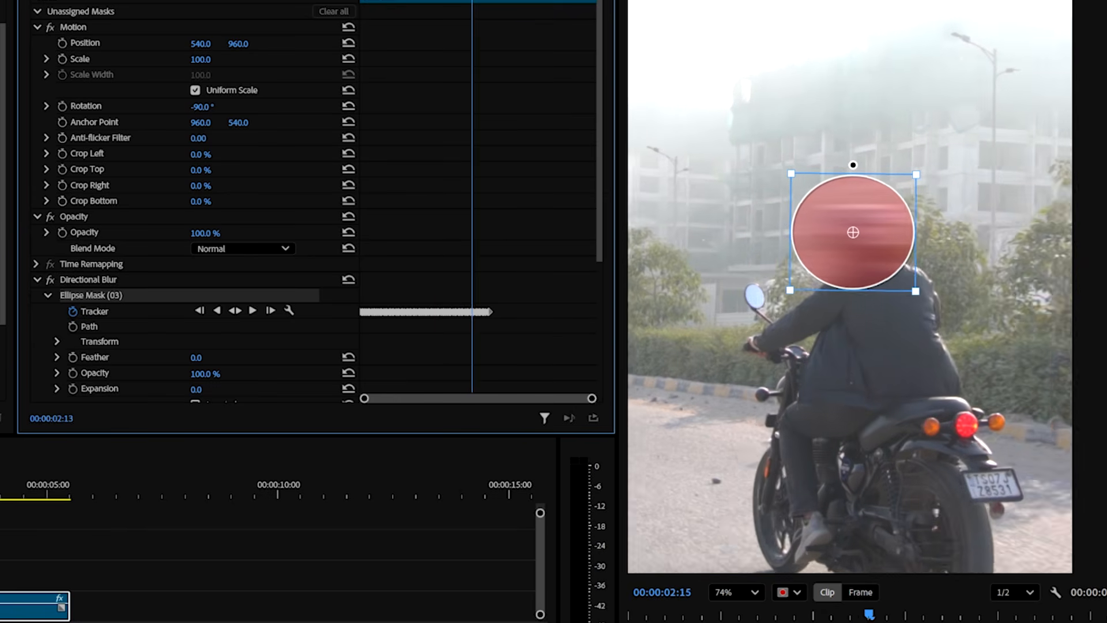
Step: Go back to 00:00:02:14 and delete the mask's tracker keyframes after that frame
{"action": "key", "text": "Left"}
{"action": "key", "text": "Left"}
{"action": "key", "text": "Left"}
{"action": "key", "text": "Left"}
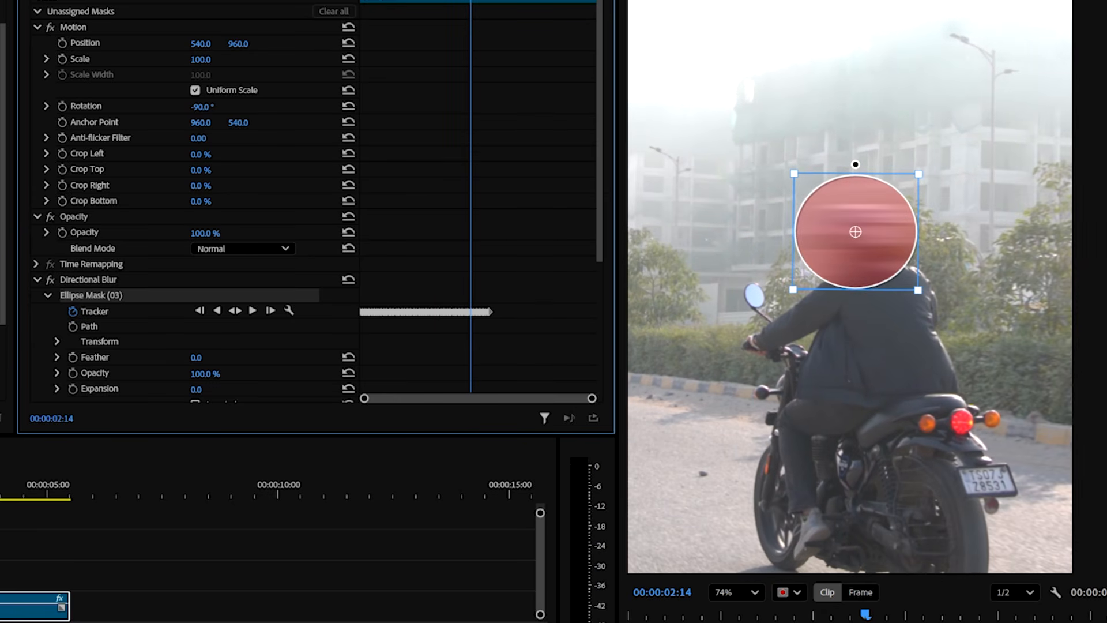
{"action": "left_click", "coordinate": [528, 241]}
{"action": "scroll", "coordinate": [527, 241], "scroll_direction": "up", "scroll_amount": 5}
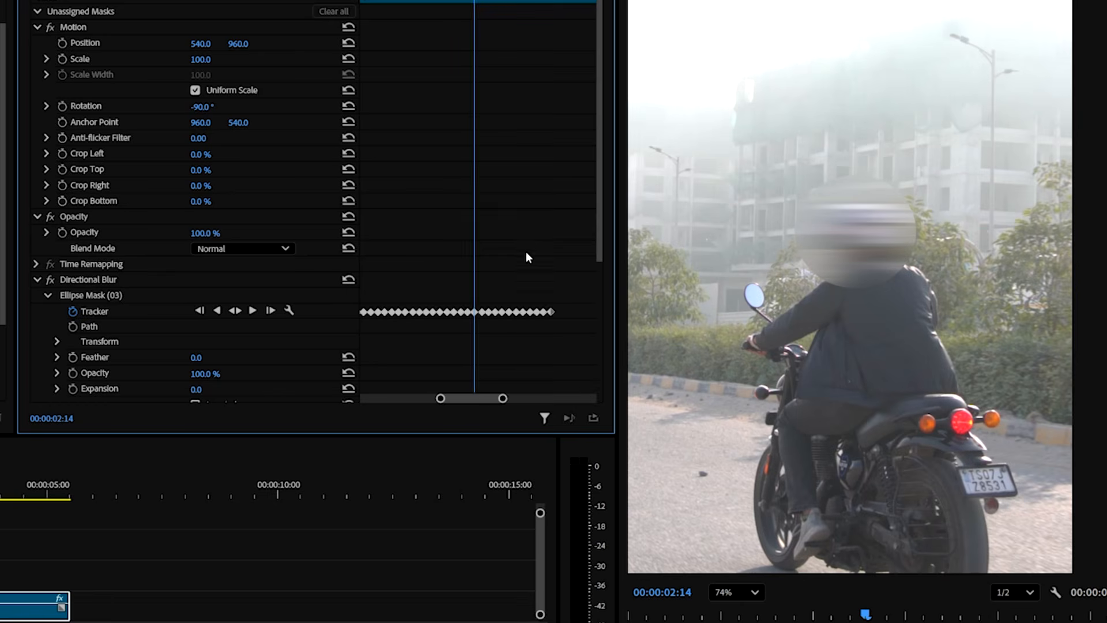
{"action": "scroll", "coordinate": [503, 295], "scroll_direction": "down", "scroll_amount": 3}
{"action": "left_click_drag", "start_coordinate": [586, 293], "coordinate": [478, 339]}
{"action": "key", "text": "Delete"}
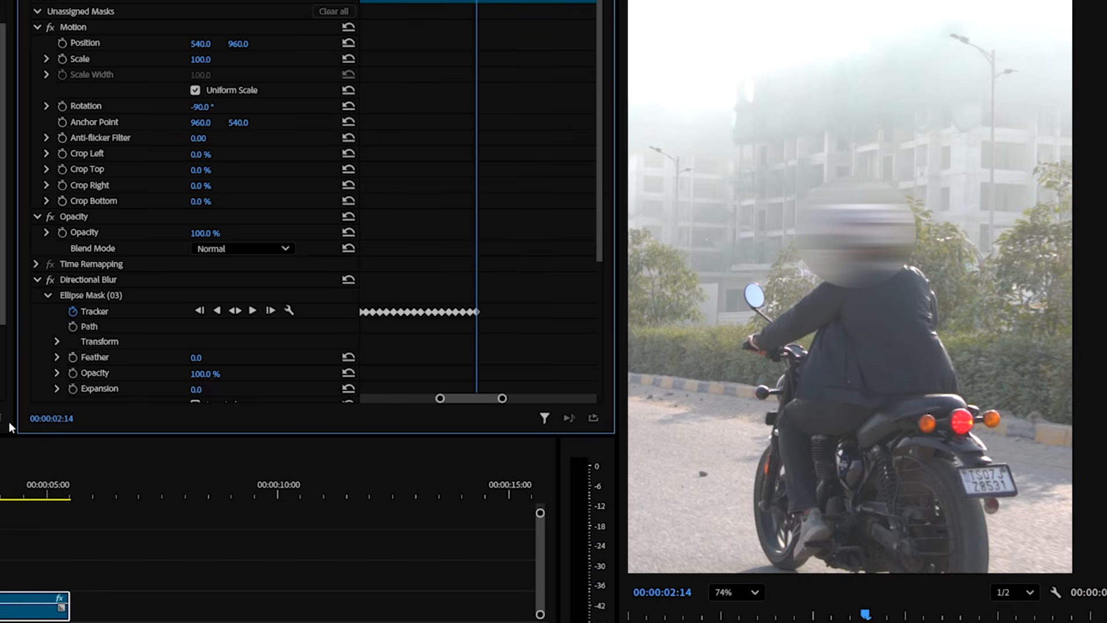
Step: Set the ellipse mask's adjustments to affect only the current frame and expand its Transform properties
{"action": "left_click", "coordinate": [85, 293]}
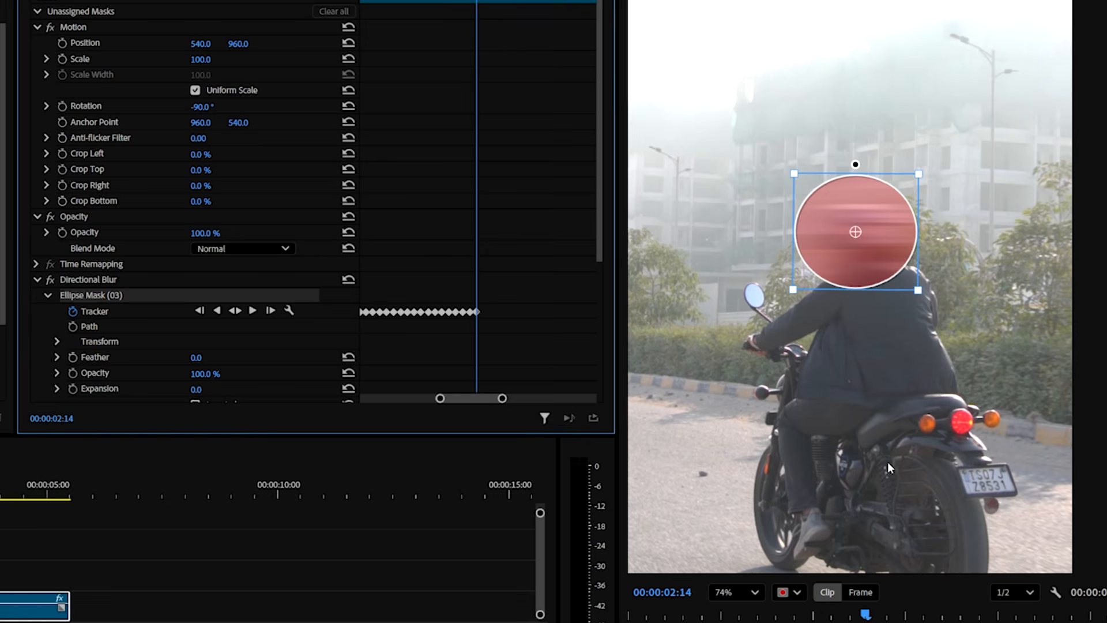
{"action": "left_click", "coordinate": [857, 594]}
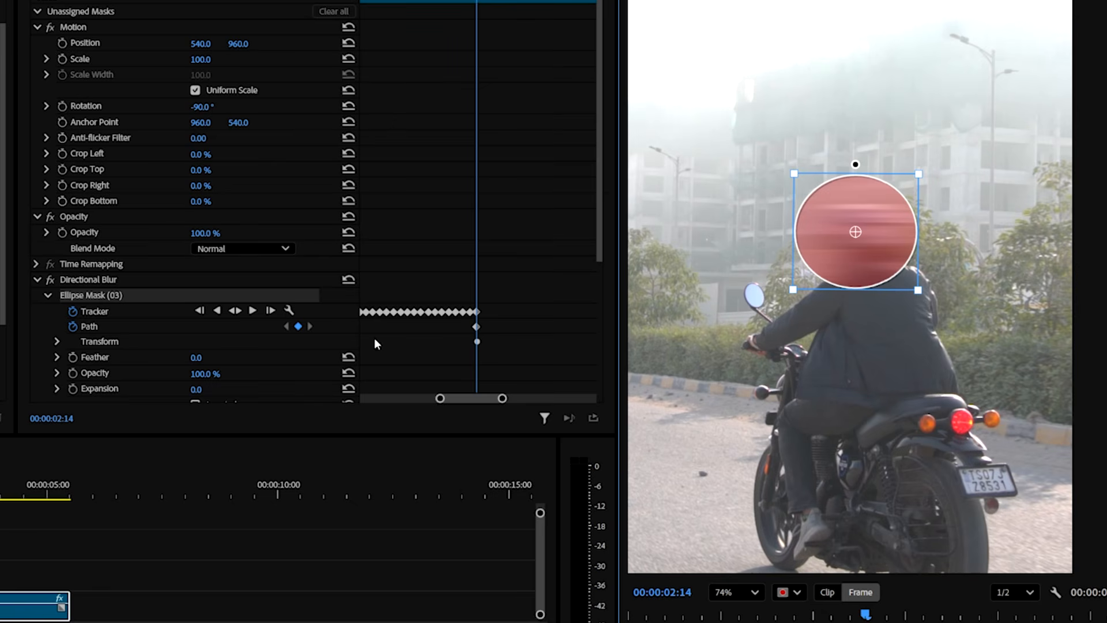
{"action": "scroll", "coordinate": [104, 344], "scroll_direction": "down", "scroll_amount": 2}
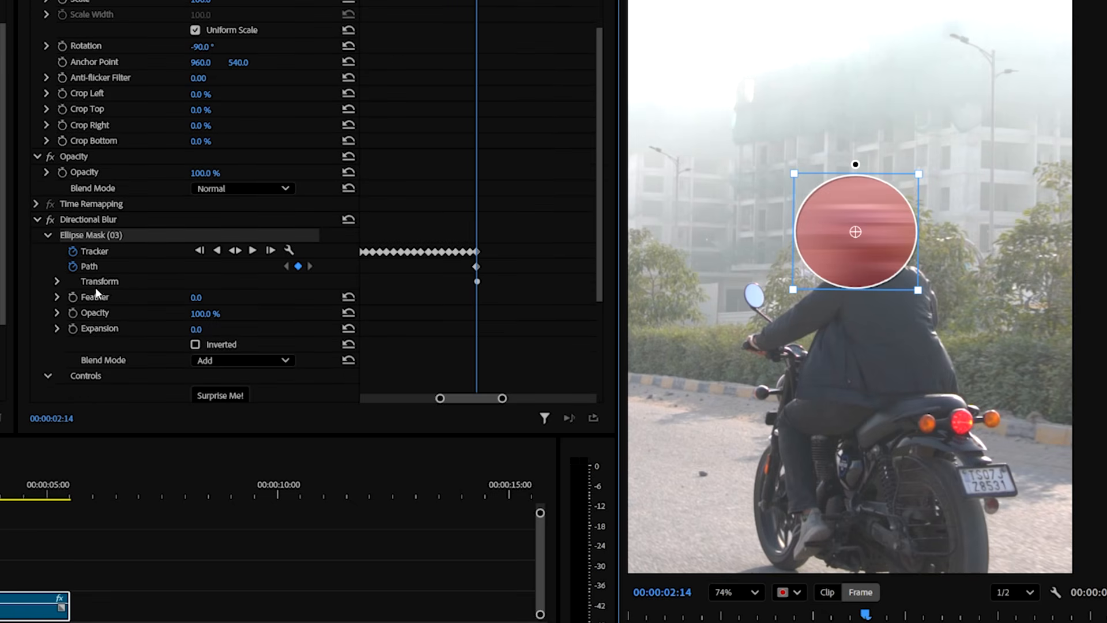
{"action": "left_click", "coordinate": [57, 281]}
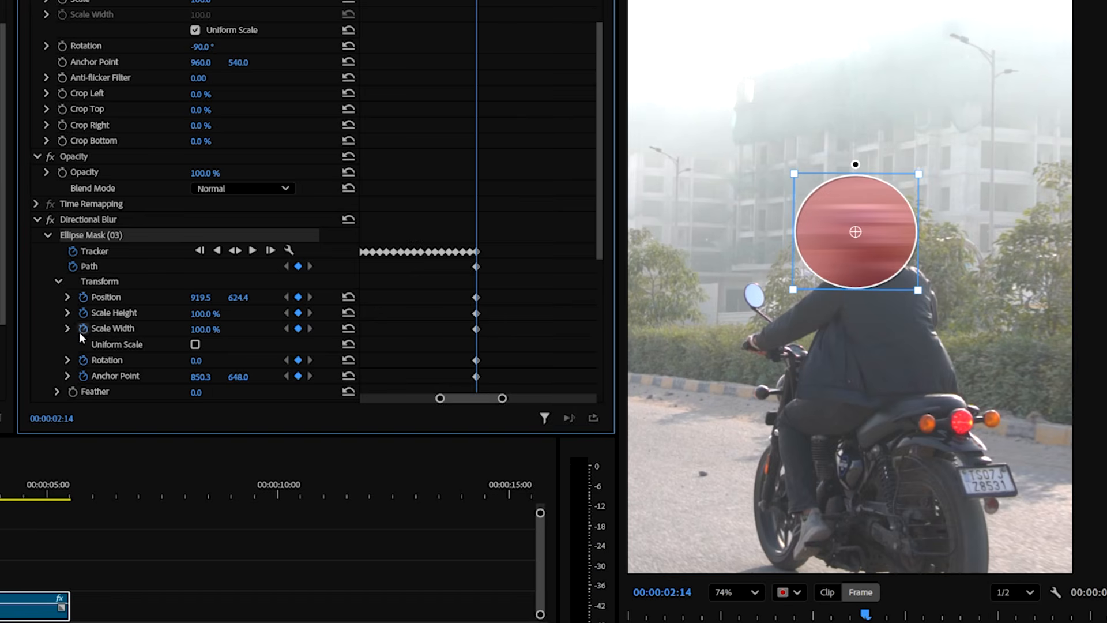
Step: Turn off keyframing for the mask's Scale Height, Scale Width, Rotation and Anchor Point, deleting their keyframes
{"action": "left_click", "coordinate": [83, 312]}
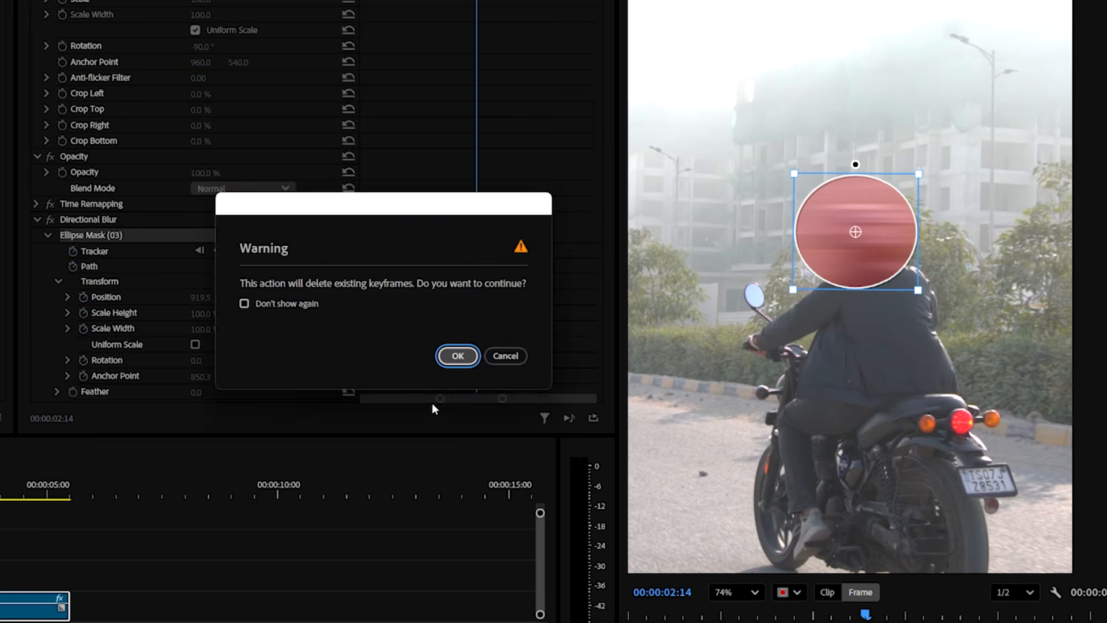
{"action": "left_click", "coordinate": [455, 356]}
{"action": "left_click", "coordinate": [83, 328]}
{"action": "left_click", "coordinate": [455, 355]}
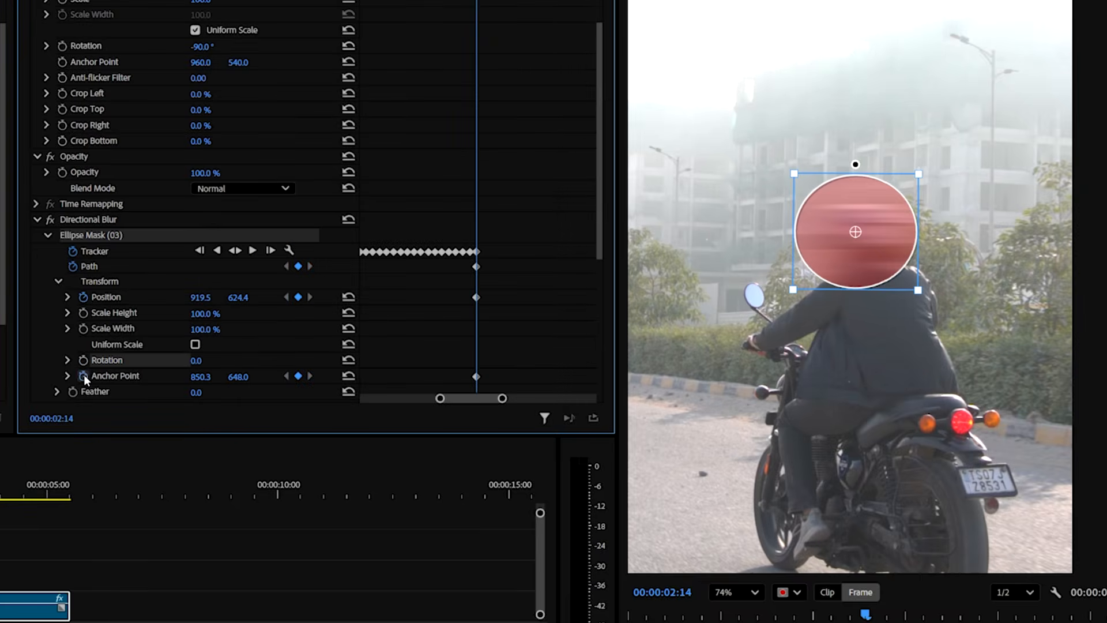
{"action": "left_click", "coordinate": [83, 375]}
{"action": "left_click", "coordinate": [457, 356]}
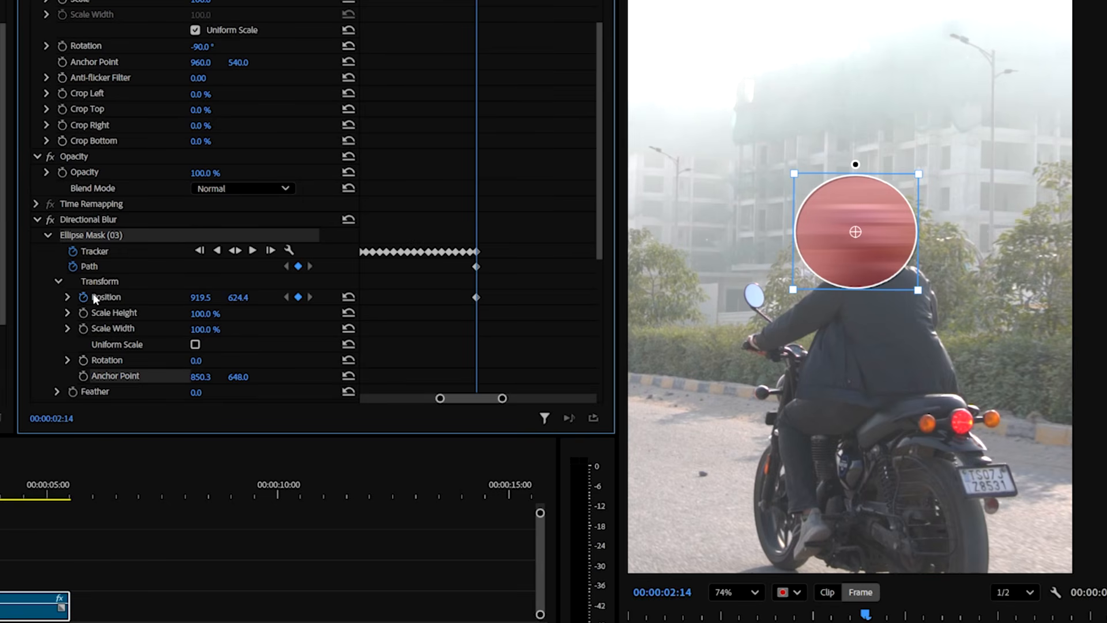
Step: Track the mask one frame to 00:00:02:15, recenter it over the helmet and lower its top point
{"action": "left_click", "coordinate": [270, 250]}
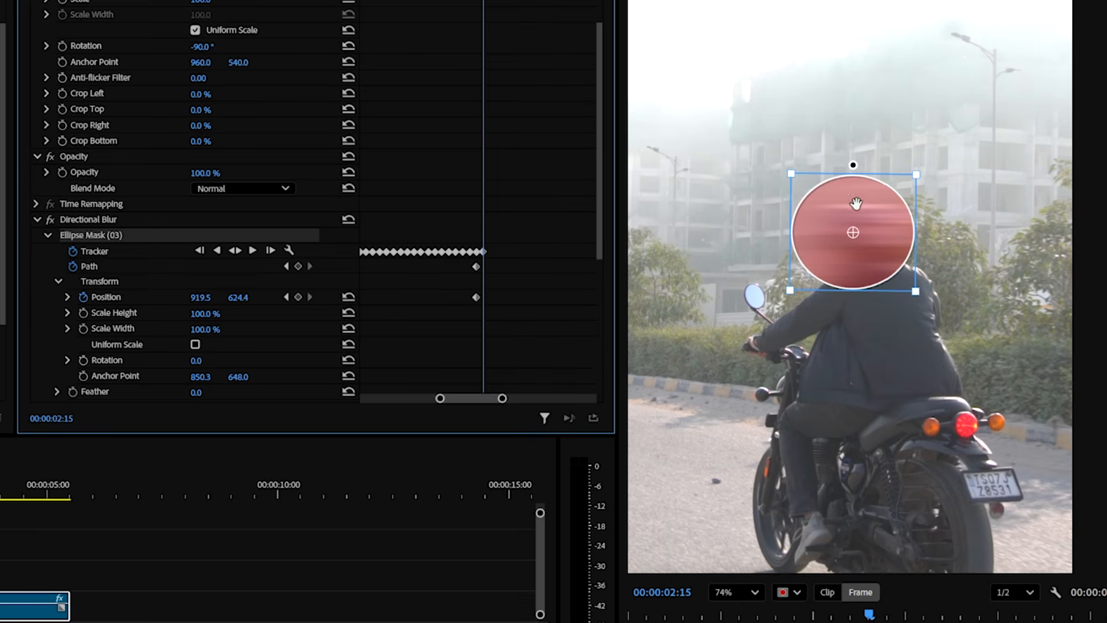
{"action": "left_click", "coordinate": [841, 218]}
{"action": "left_click_drag", "start_coordinate": [842, 218], "coordinate": [856, 219]}
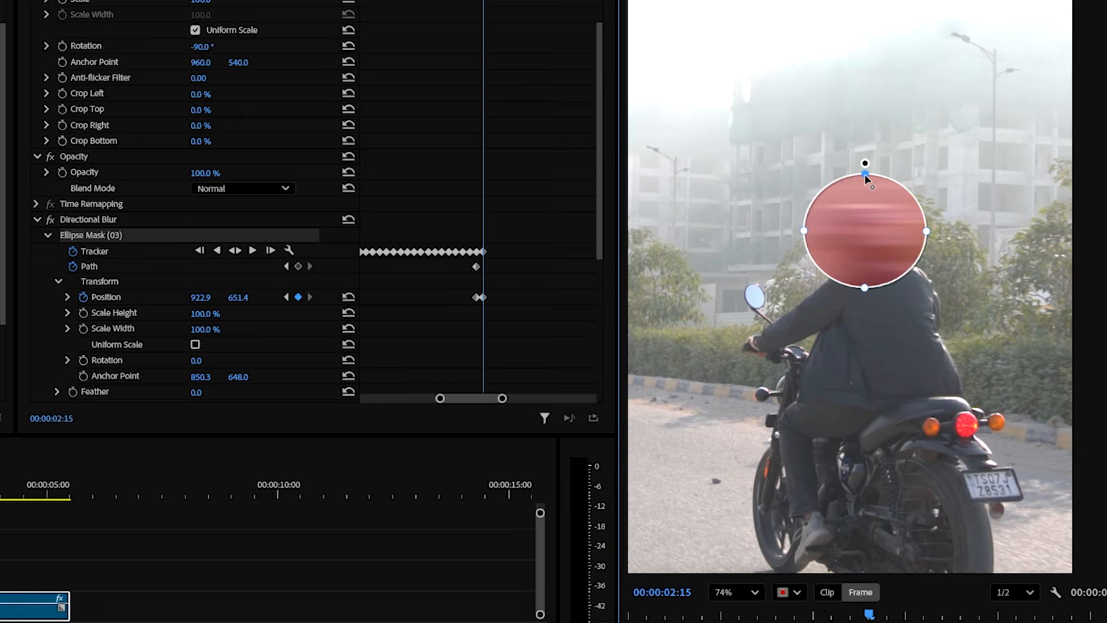
{"action": "left_click", "coordinate": [865, 176]}
{"action": "left_click_drag", "start_coordinate": [865, 177], "coordinate": [866, 187]}
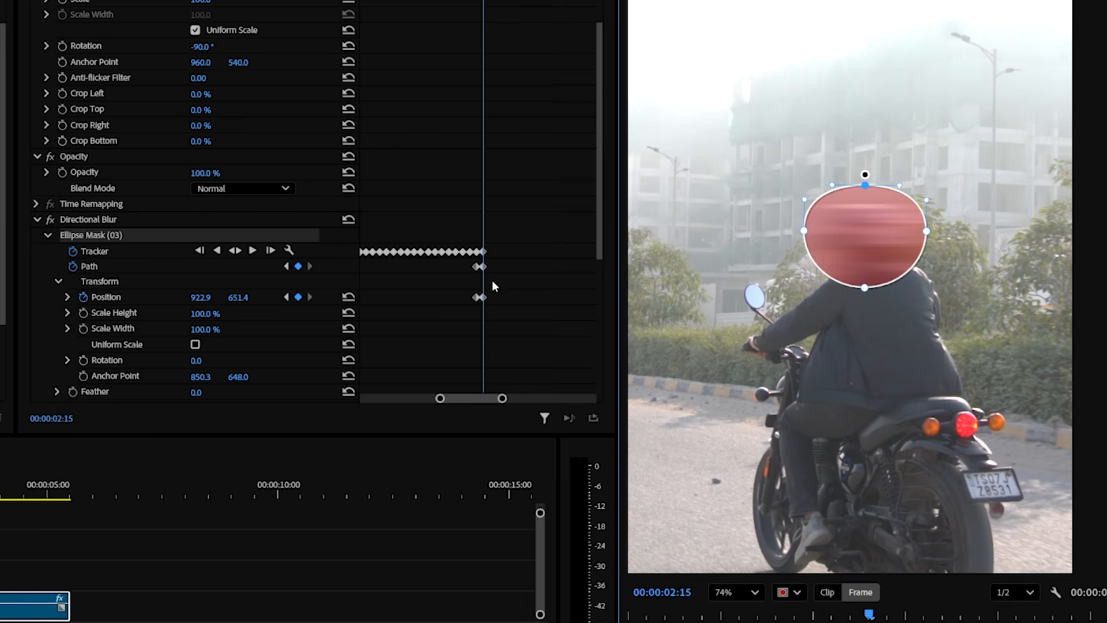
Step: Track the mask one frame to 00:00:02:16, shift it over the helmet and raise its top point
{"action": "left_click", "coordinate": [270, 251]}
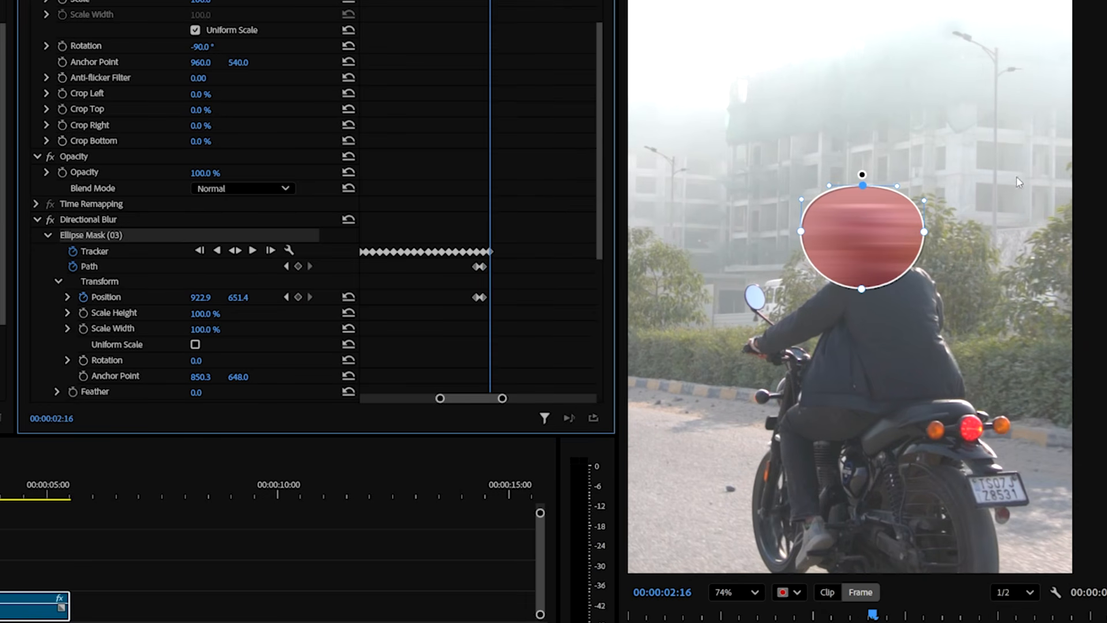
{"action": "left_click_drag", "start_coordinate": [862, 231], "coordinate": [866, 230]}
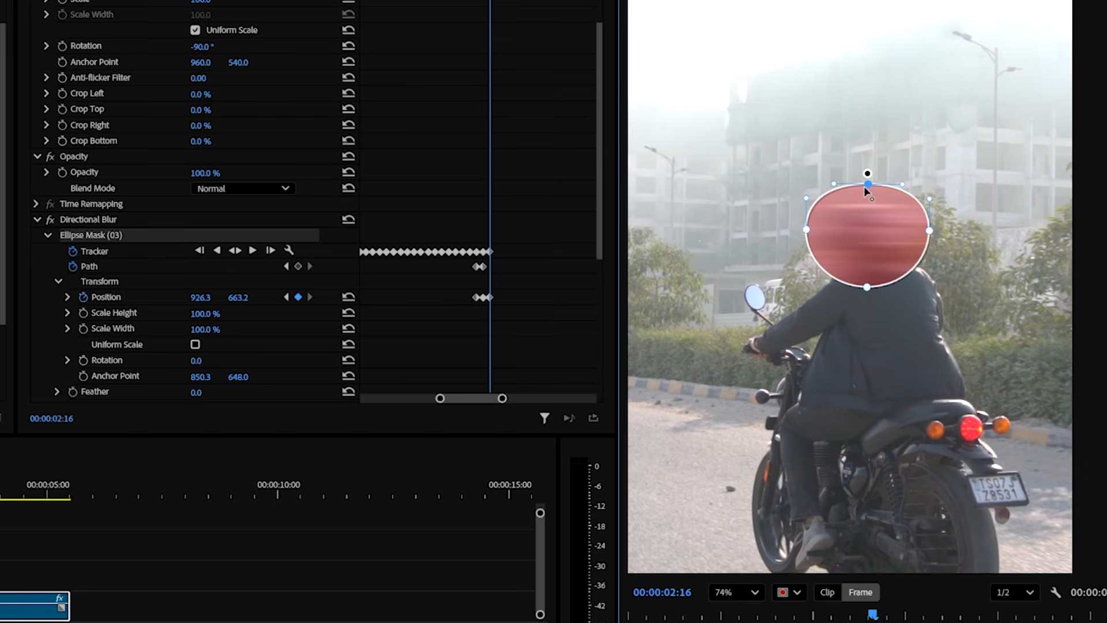
{"action": "left_click_drag", "start_coordinate": [868, 185], "coordinate": [866, 175]}
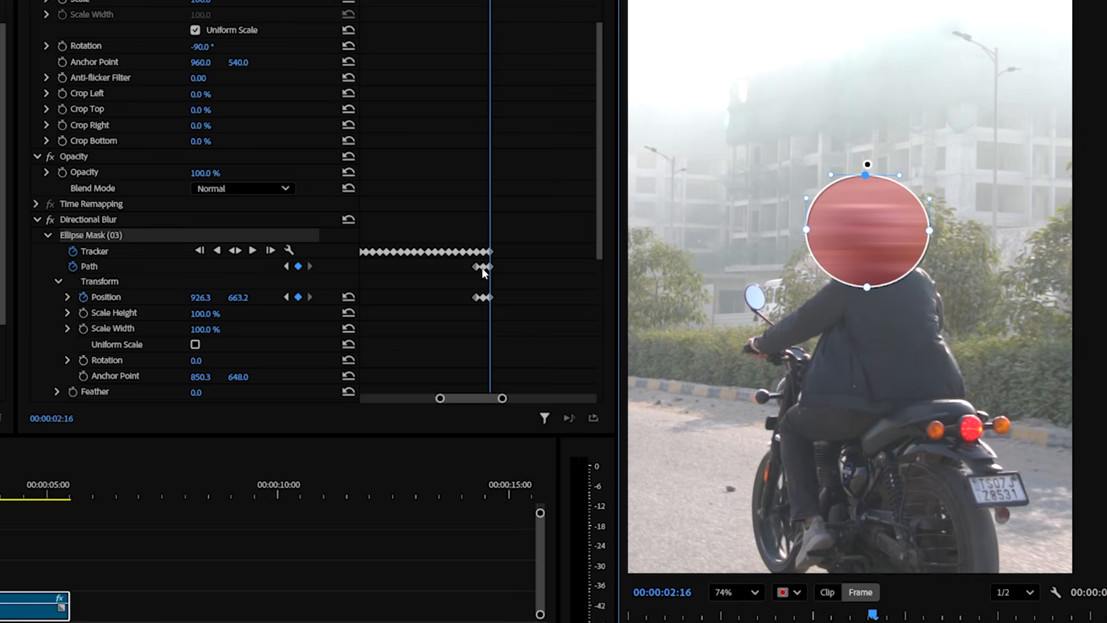
Step: Replace the Directional Blur's mask with a new ellipse mask drawn over the helmet, shifted slightly and scaled down
{"action": "left_click", "coordinate": [81, 232]}
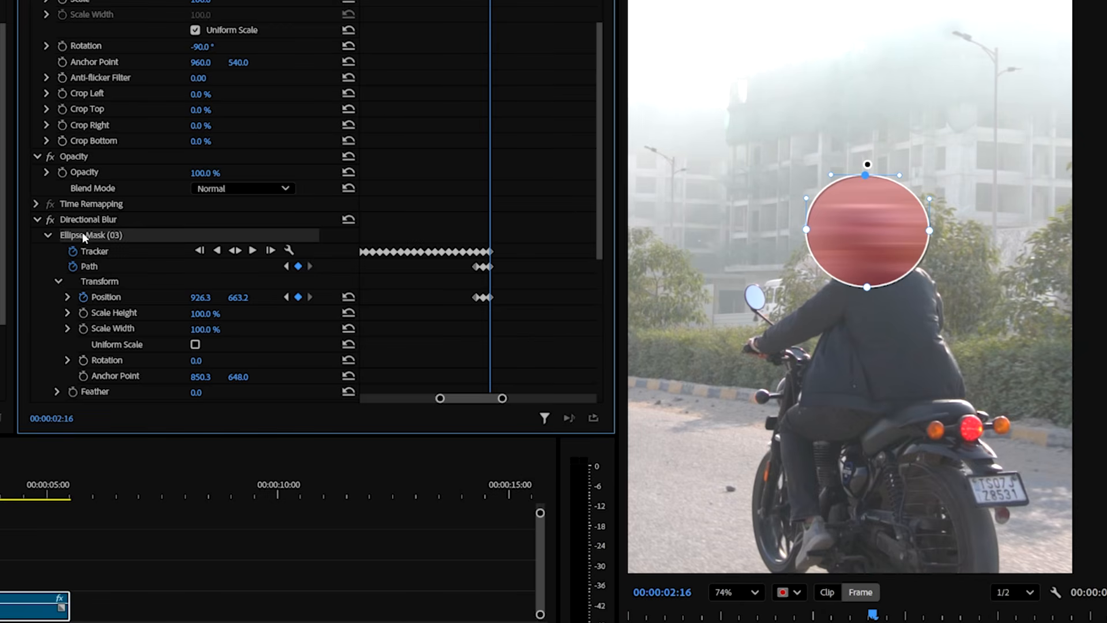
{"action": "key", "text": "Delete"}
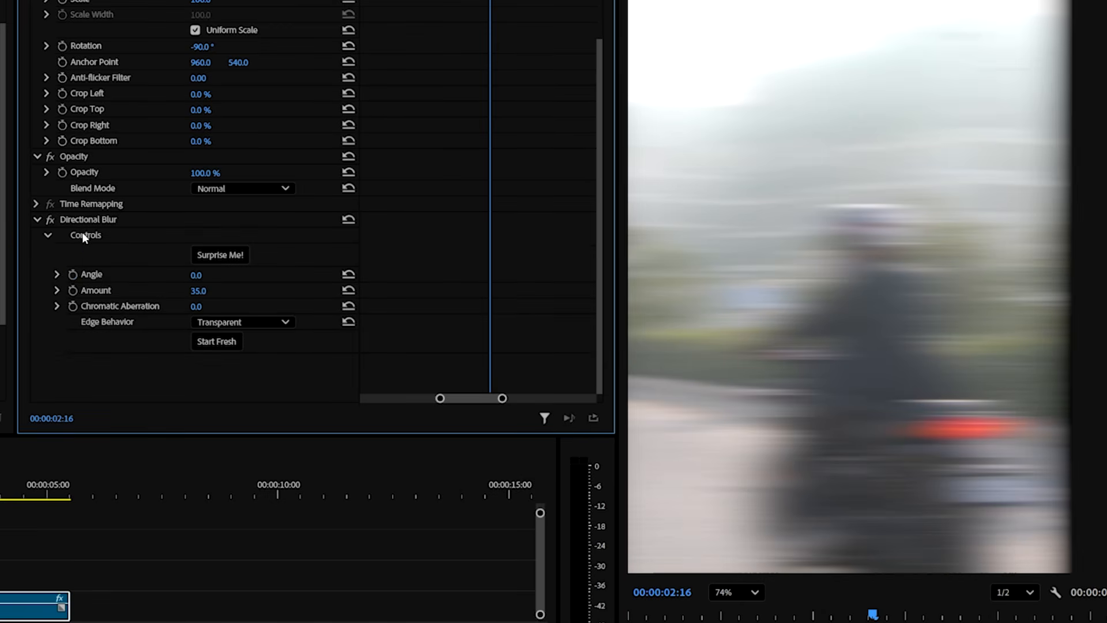
{"action": "left_click", "coordinate": [98, 218]}
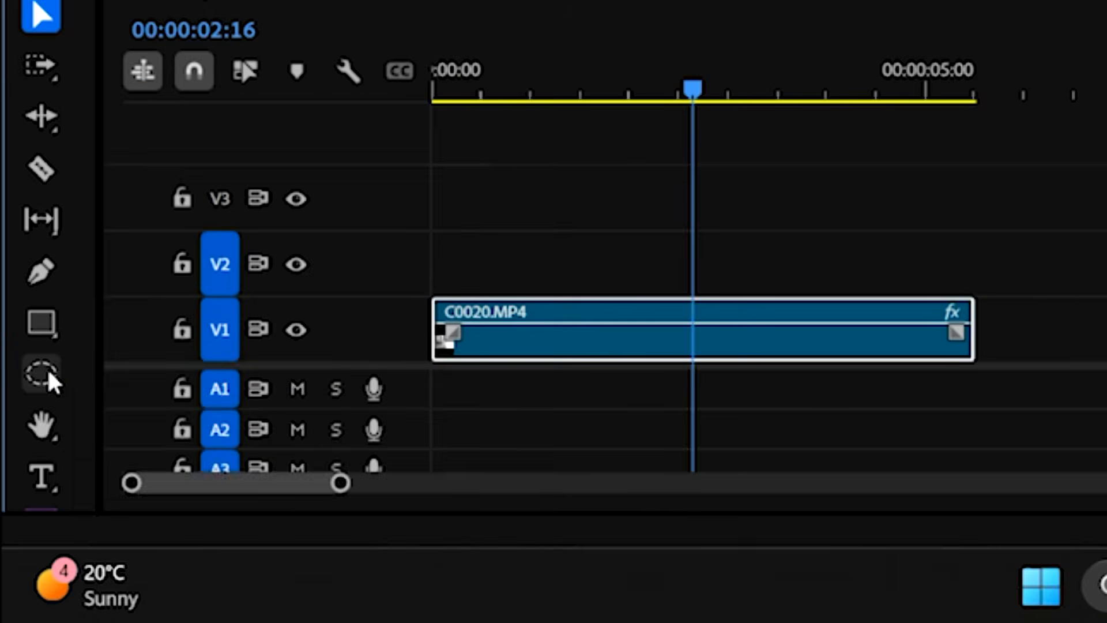
{"action": "left_click", "coordinate": [48, 372]}
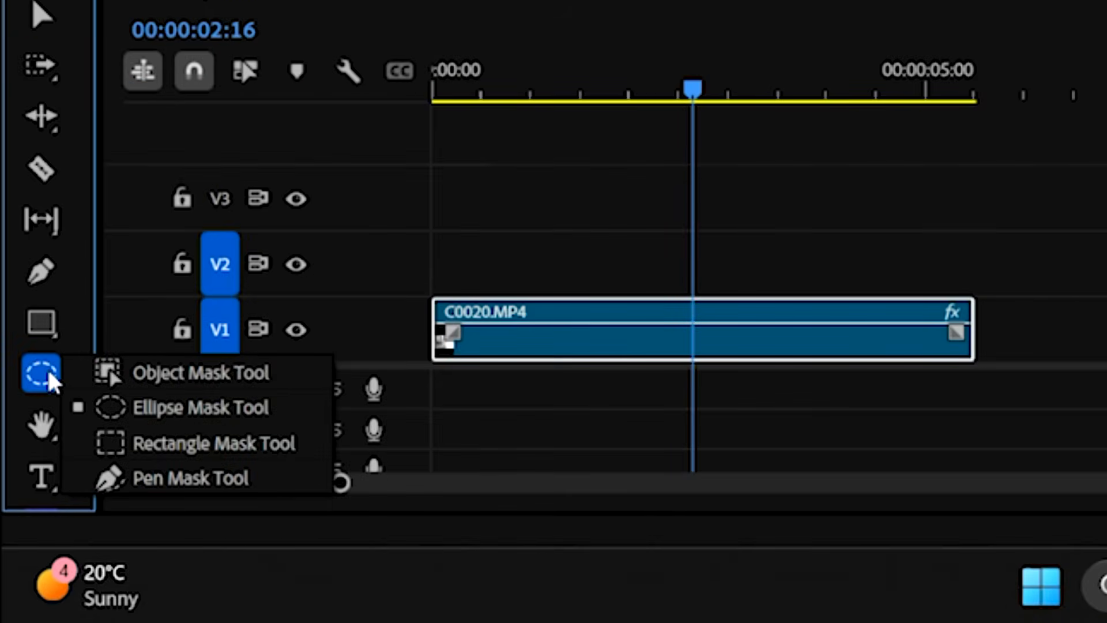
{"action": "left_click", "coordinate": [161, 410]}
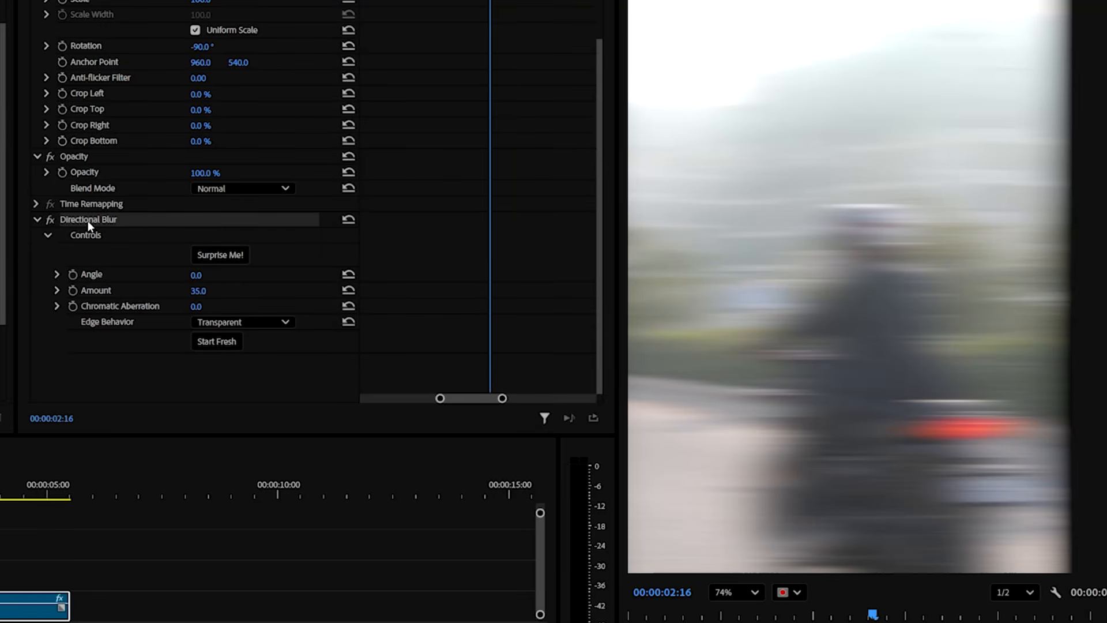
{"action": "left_click_drag", "start_coordinate": [806, 180], "coordinate": [938, 306]}
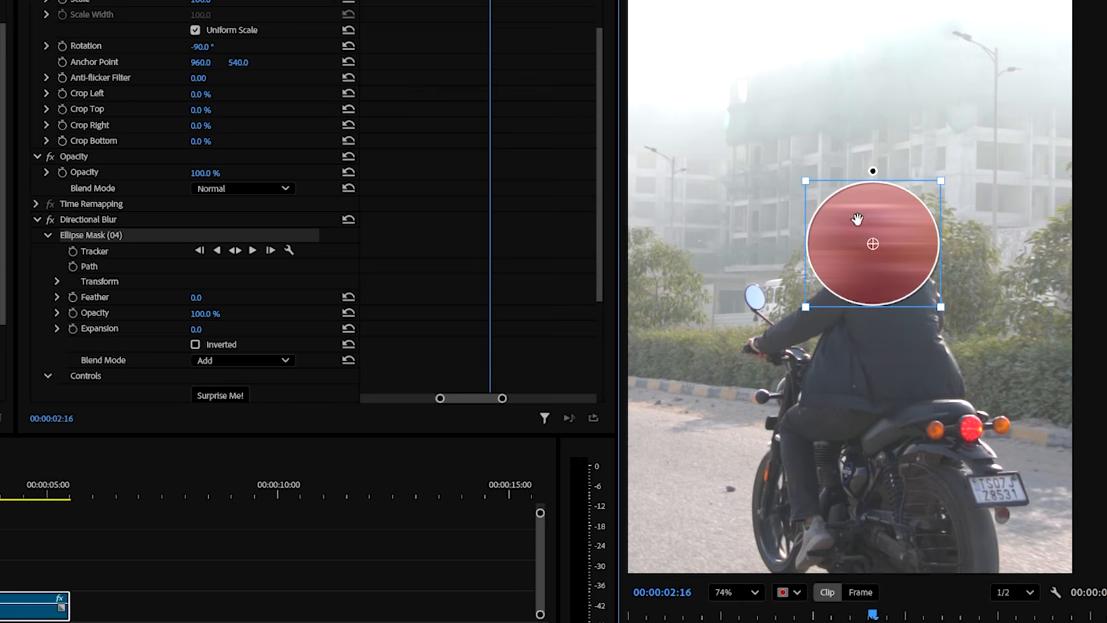
{"action": "mouse_move", "coordinate": [858, 218]}
{"action": "left_mouse_down"}
{"action": "mouse_move", "coordinate": [881, 192]}
{"action": "mouse_move", "coordinate": [917, 235]}
{"action": "mouse_move", "coordinate": [848, 271]}
{"action": "mouse_move", "coordinate": [853, 180]}
{"action": "mouse_move", "coordinate": [870, 237]}
{"action": "mouse_move", "coordinate": [828, 254]}
{"action": "mouse_move", "coordinate": [758, 120]}
{"action": "mouse_move", "coordinate": [919, 56]}
{"action": "mouse_move", "coordinate": [975, 53]}
{"action": "mouse_move", "coordinate": [860, 159]}
{"action": "mouse_move", "coordinate": [830, 242]}
{"action": "mouse_move", "coordinate": [849, 222]}
{"action": "left_mouse_up"}
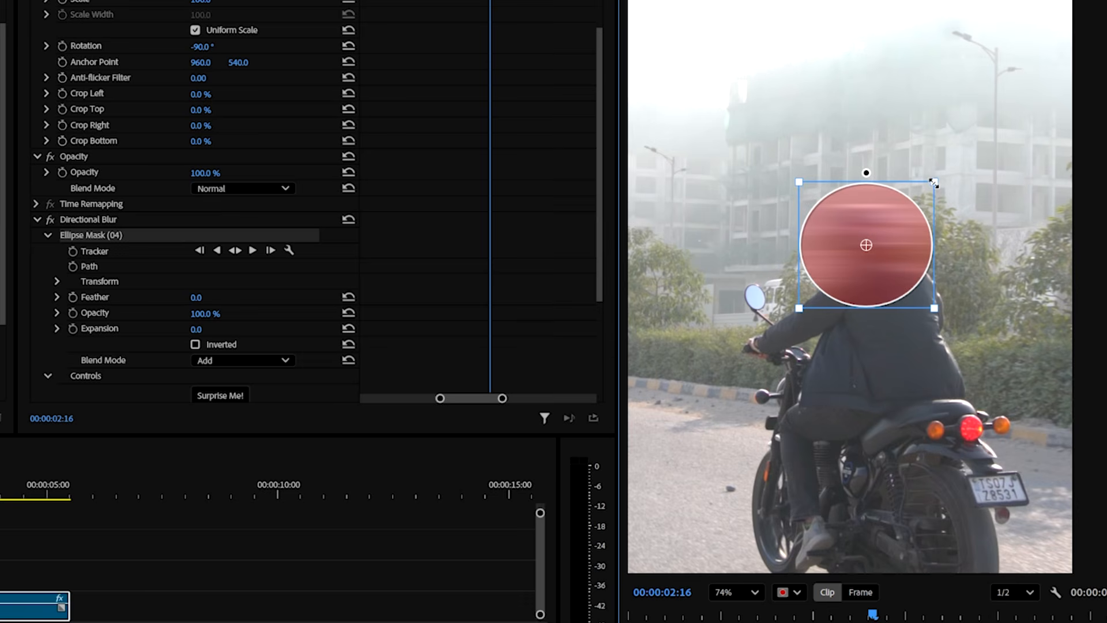
{"action": "mouse_move", "coordinate": [934, 183]}
{"action": "left_mouse_down"}
{"action": "mouse_move", "coordinate": [910, 202]}
{"action": "mouse_move", "coordinate": [924, 175]}
{"action": "mouse_move", "coordinate": [971, 148]}
{"action": "mouse_move", "coordinate": [931, 186]}
{"action": "mouse_move", "coordinate": [929, 212]}
{"action": "mouse_move", "coordinate": [932, 185]}
{"action": "mouse_move", "coordinate": [969, 195]}
{"action": "mouse_move", "coordinate": [918, 212]}
{"action": "mouse_move", "coordinate": [960, 183]}
{"action": "mouse_move", "coordinate": [969, 222]}
{"action": "mouse_move", "coordinate": [957, 153]}
{"action": "mouse_move", "coordinate": [949, 168]}
{"action": "mouse_move", "coordinate": [949, 186]}
{"action": "mouse_move", "coordinate": [977, 147]}
{"action": "mouse_move", "coordinate": [930, 185]}
{"action": "left_mouse_up"}
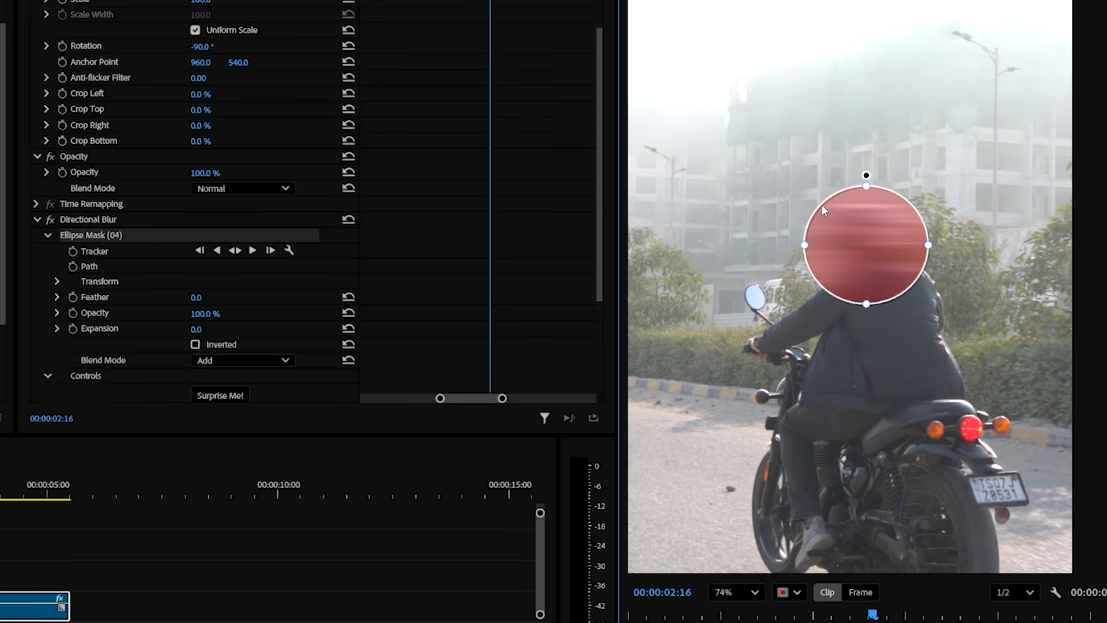
Step: Reshape the new ellipse mask by slightly moving its top and right points
{"action": "left_click", "coordinate": [867, 186]}
{"action": "left_click", "coordinate": [866, 187]}
{"action": "left_click", "coordinate": [928, 244]}
{"action": "left_click_drag", "start_coordinate": [931, 247], "coordinate": [925, 248]}
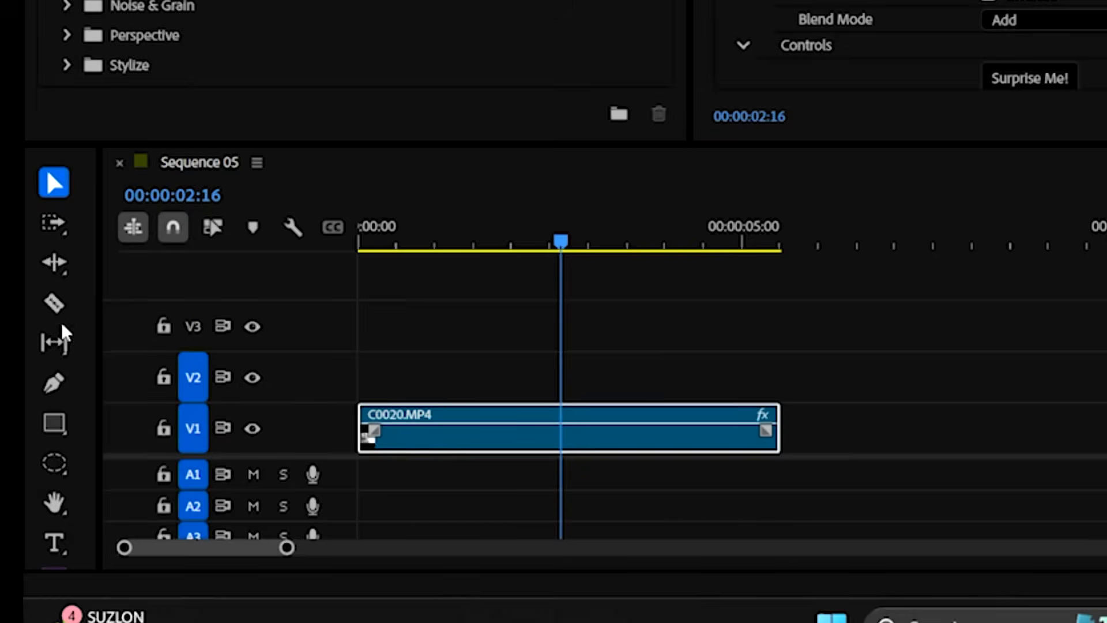
Step: With the Pen tool, add a point on the mask's upper-left curve and remove it again
{"action": "left_click", "coordinate": [56, 381]}
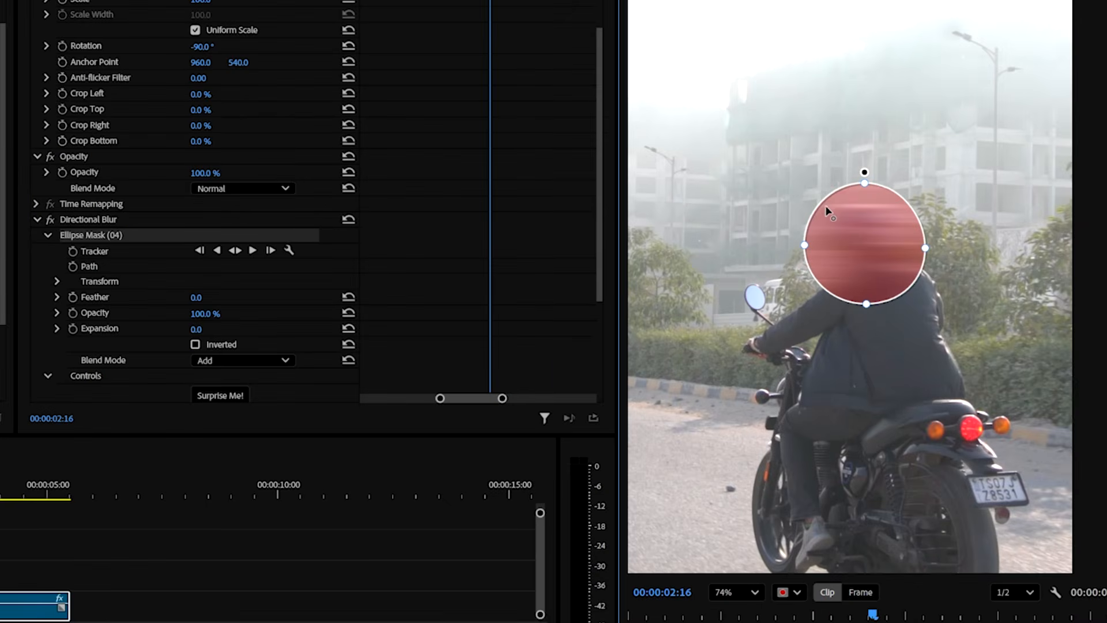
{"action": "left_click", "coordinate": [820, 204]}
{"action": "left_click", "coordinate": [821, 204], "text": "ctrl"}
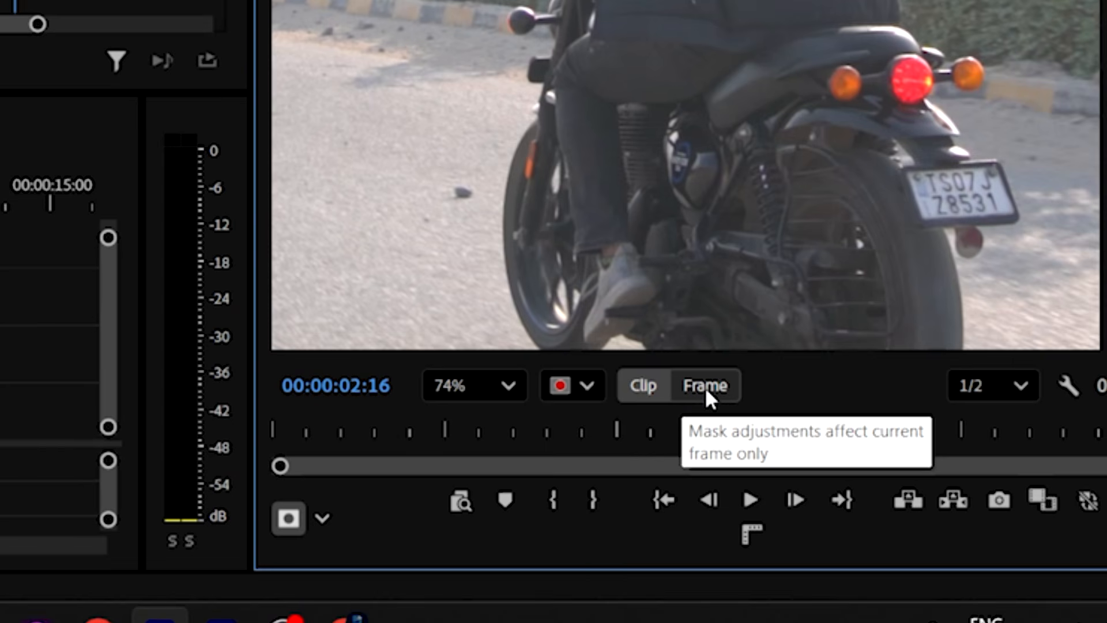
Step: Switch the new mask's adjustments to Frame mode and expand its Transform properties
{"action": "left_click", "coordinate": [704, 385]}
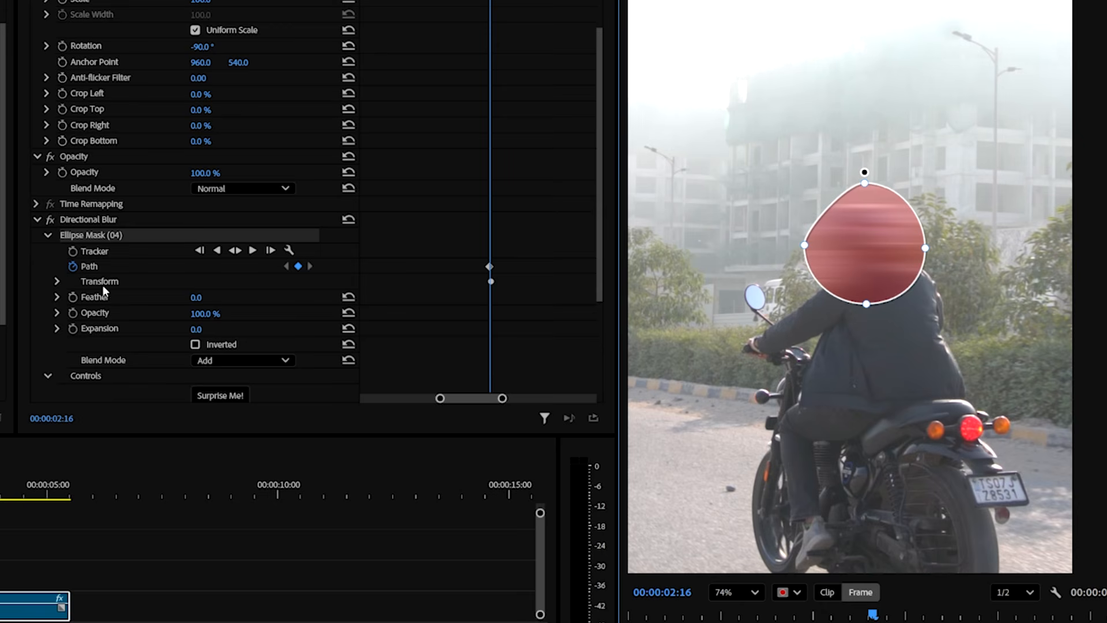
{"action": "left_click", "coordinate": [56, 281]}
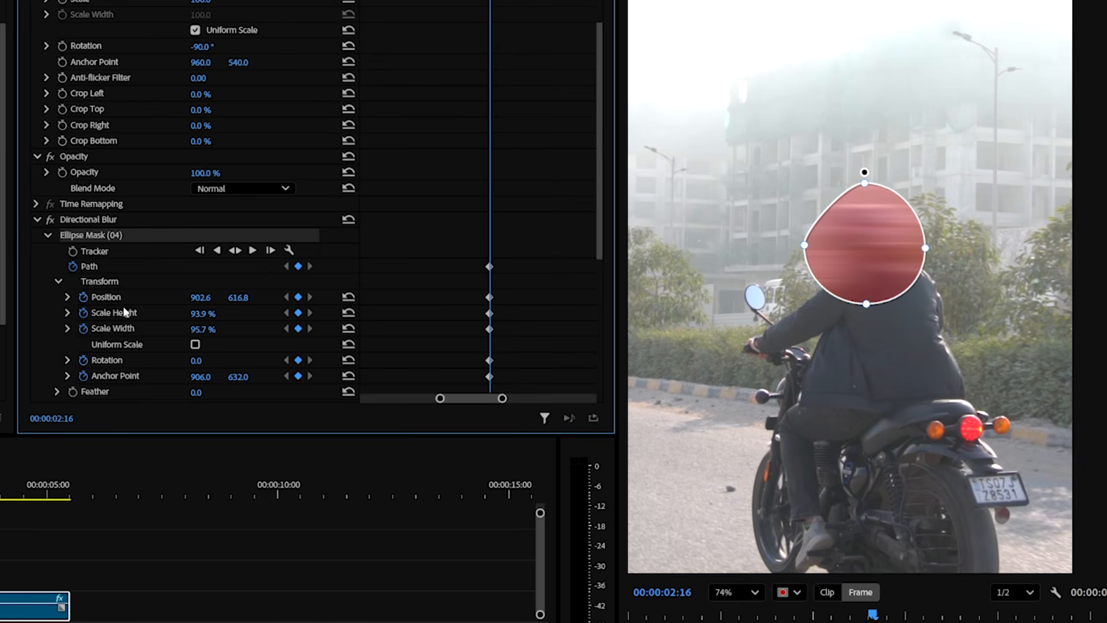
Step: Turn off keyframing and delete the keyframes for the ellipse mask's Scale Height, Scale Width, Rotation and Anchor Point
{"action": "left_click", "coordinate": [84, 313]}
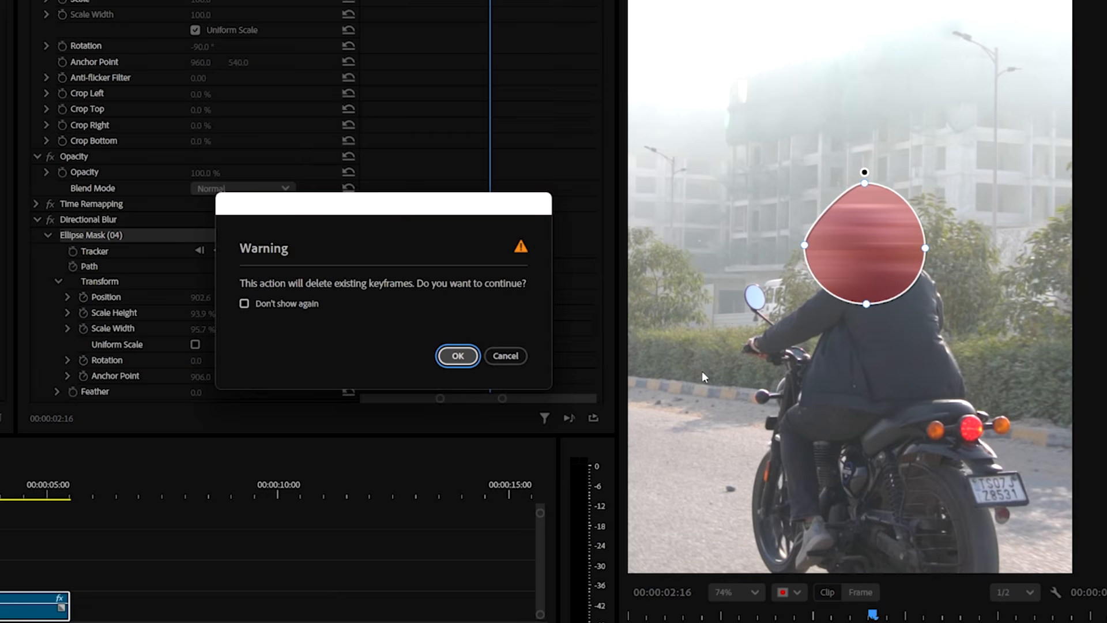
{"action": "left_click", "coordinate": [454, 361]}
{"action": "left_click", "coordinate": [84, 360]}
{"action": "left_click", "coordinate": [454, 357]}
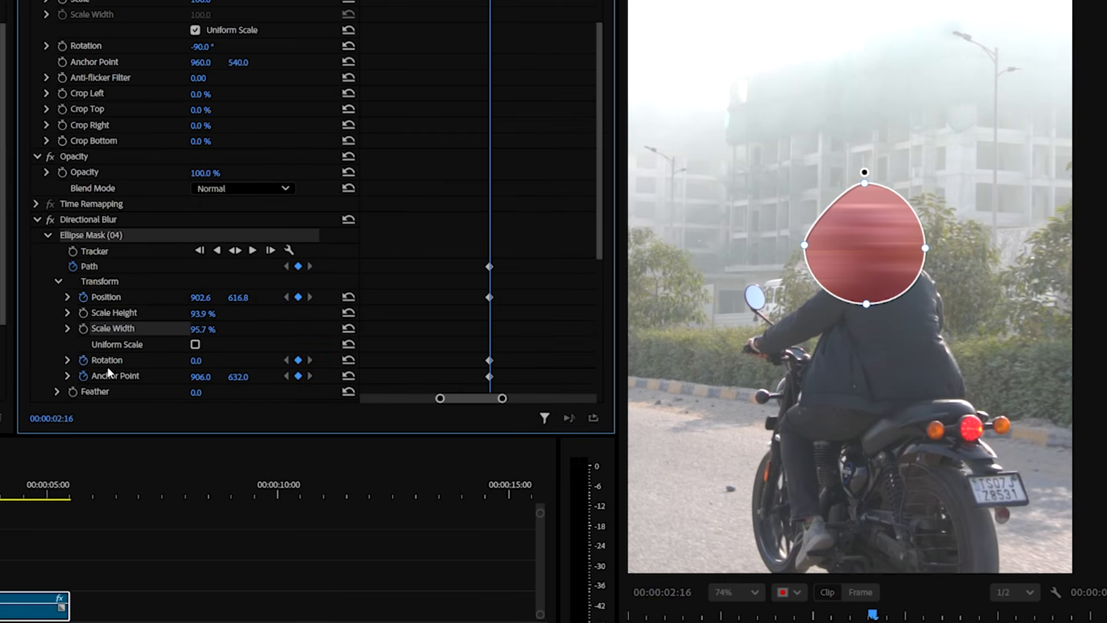
{"action": "left_click", "coordinate": [84, 328]}
{"action": "left_click", "coordinate": [477, 359]}
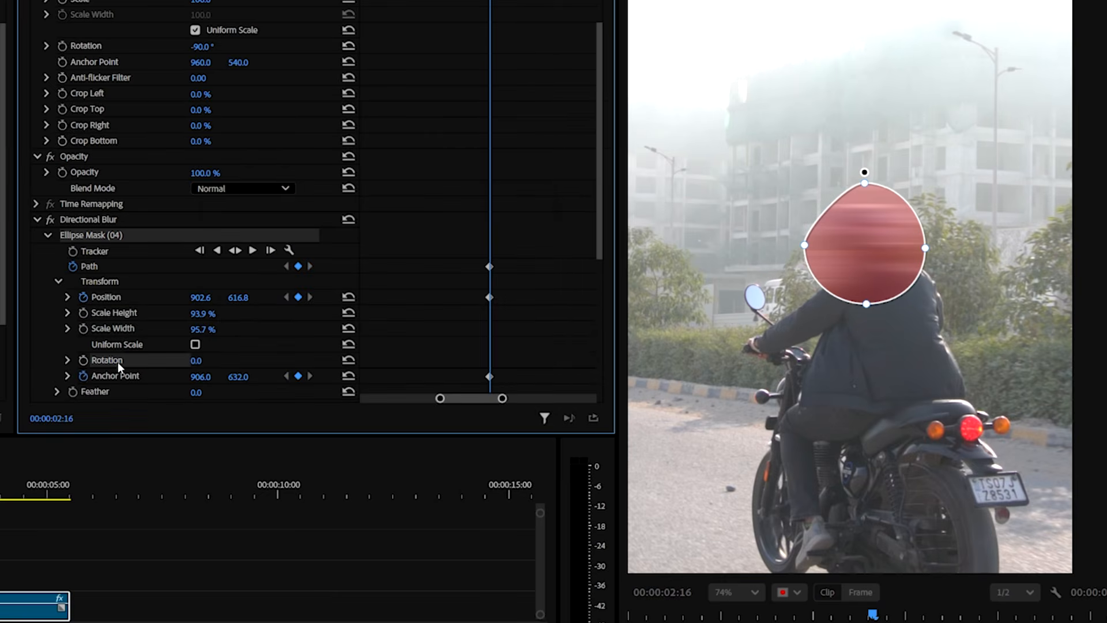
{"action": "left_click", "coordinate": [84, 360]}
{"action": "left_click", "coordinate": [454, 359]}
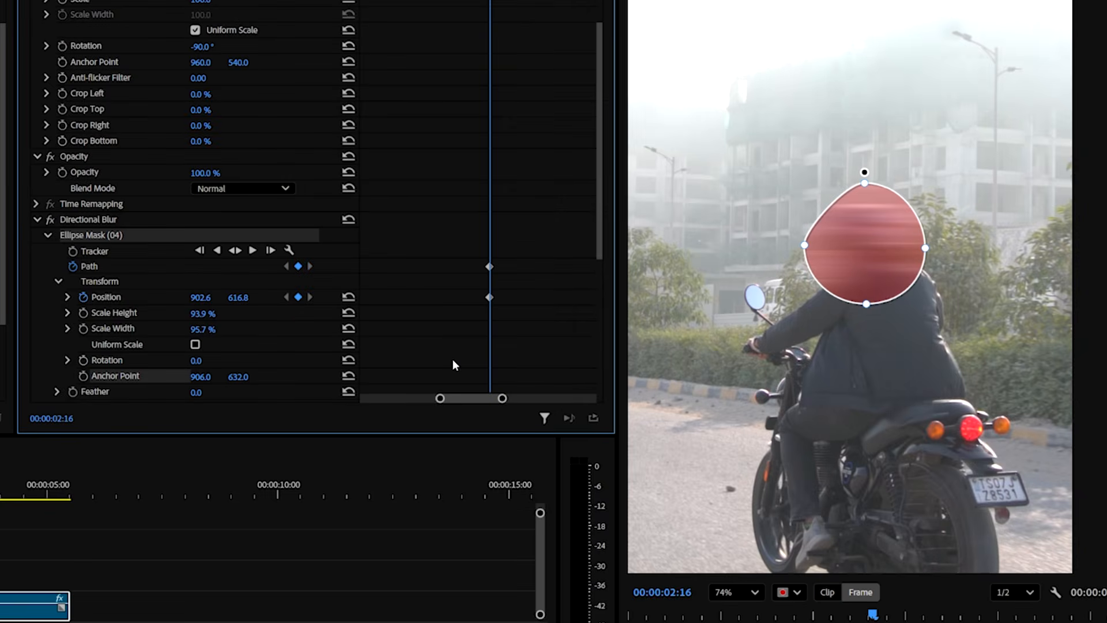
Step: Track the mask one frame forward and adjust it there, moving it to about 914.4, 635.3 and raising its left point slightly
{"action": "left_click", "coordinate": [270, 250]}
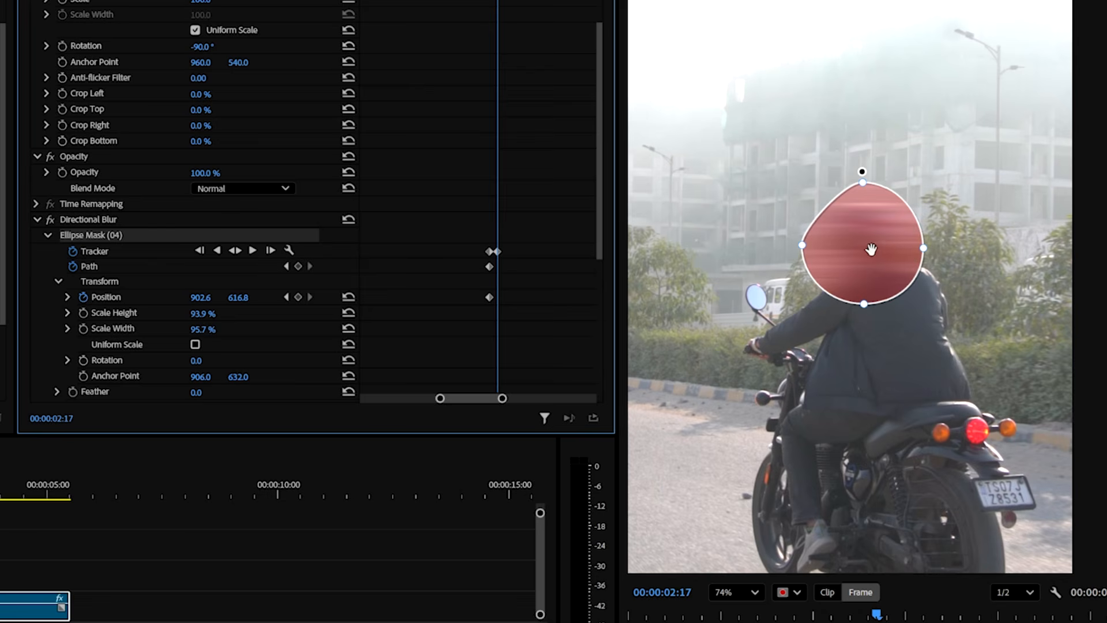
{"action": "left_click_drag", "start_coordinate": [851, 251], "coordinate": [860, 247]}
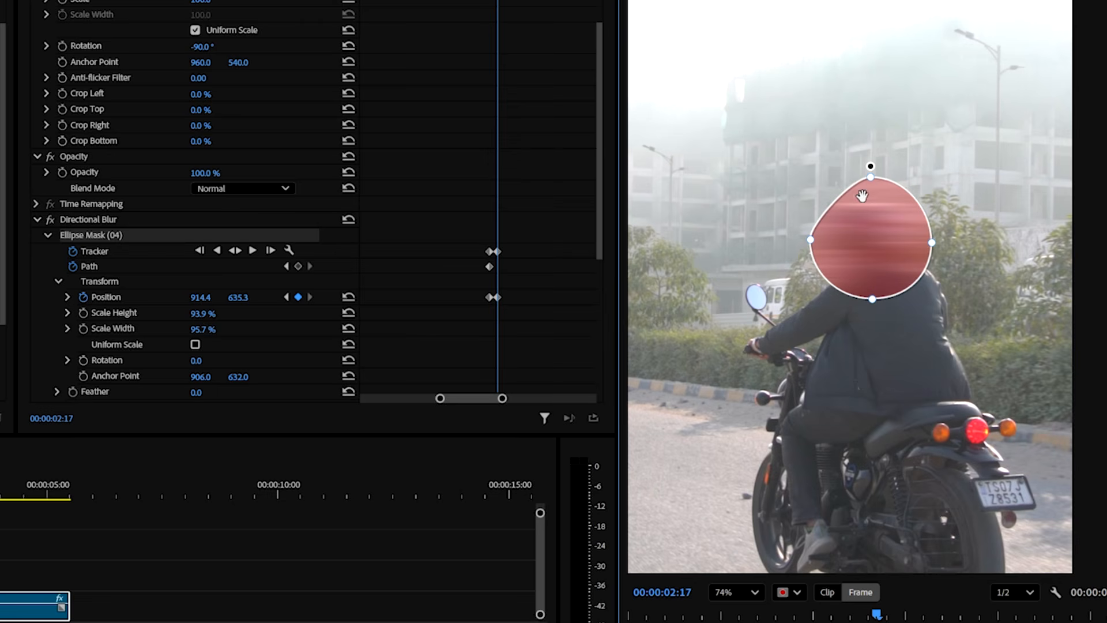
{"action": "left_click_drag", "start_coordinate": [810, 240], "coordinate": [814, 221]}
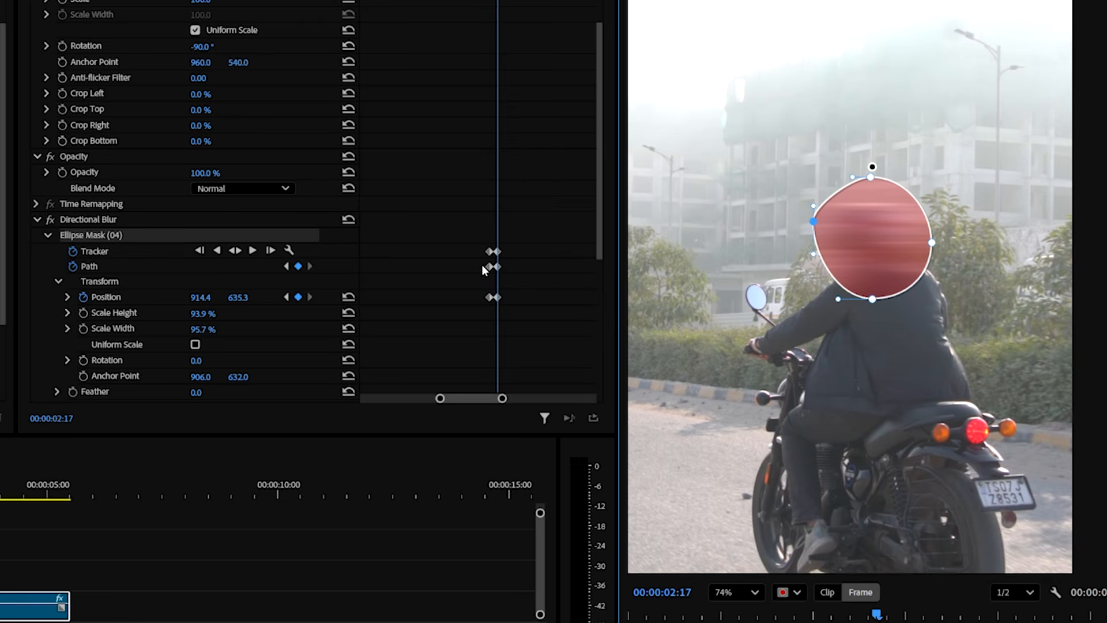